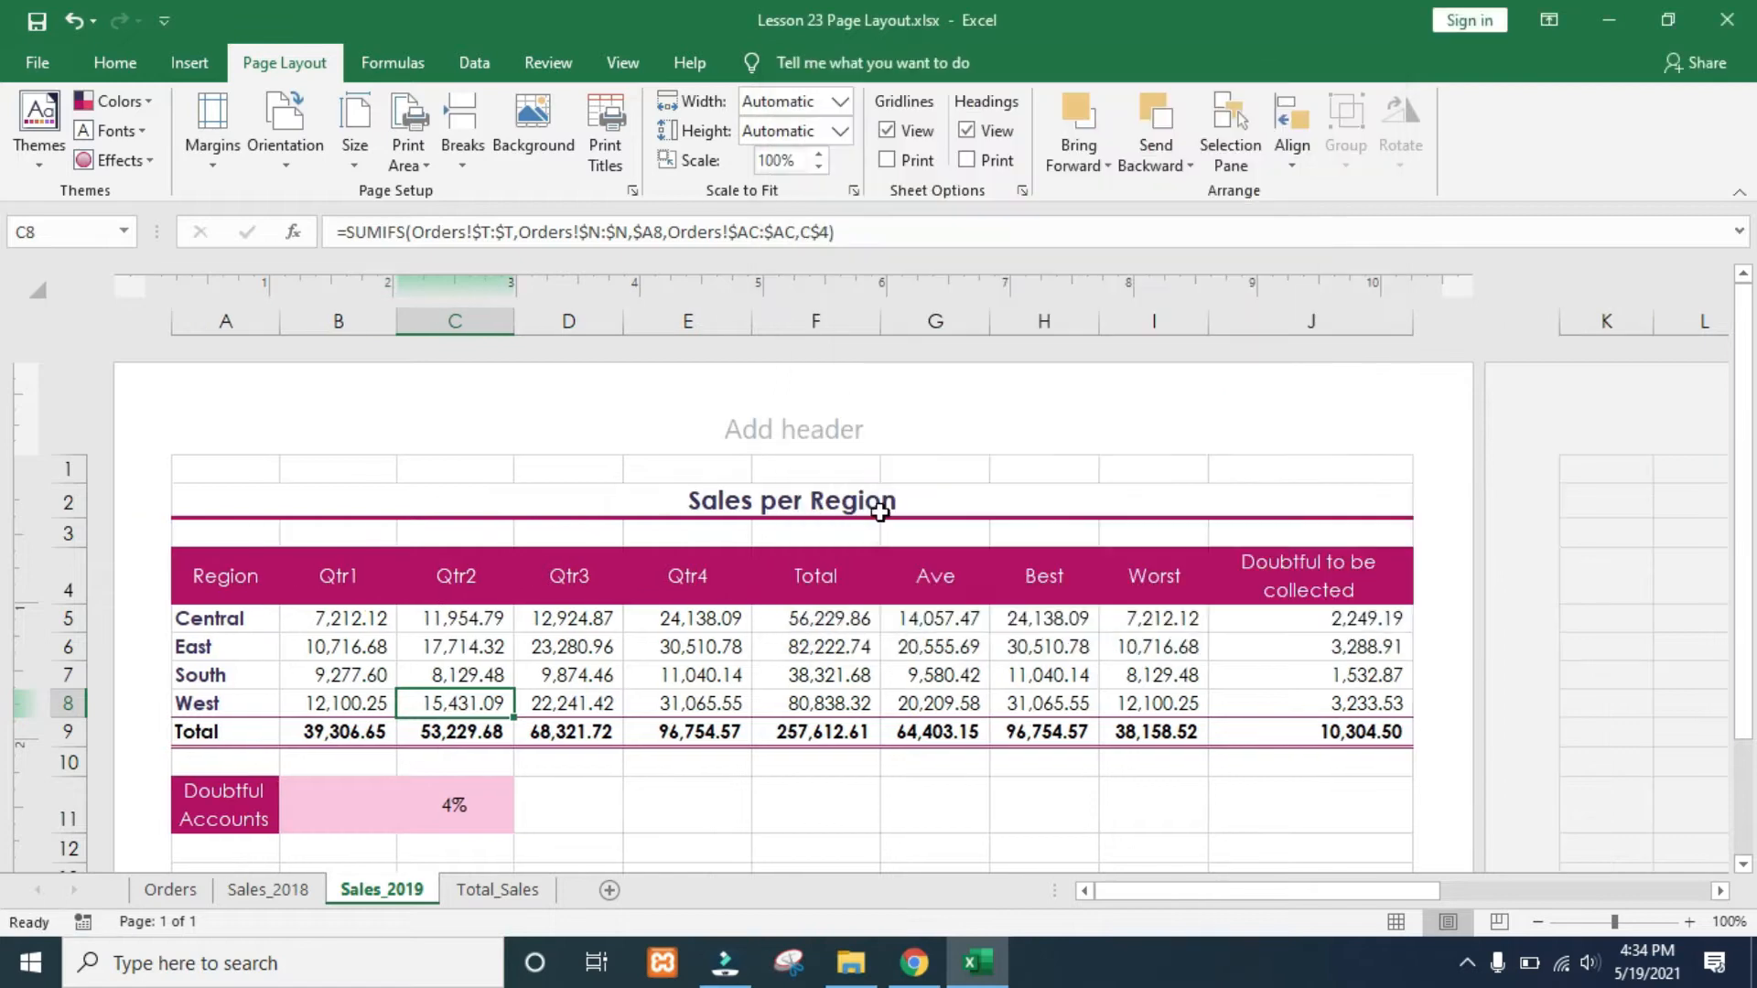
pyautogui.moveTo(1172, 899); pyautogui.dragTo(1178, 909)
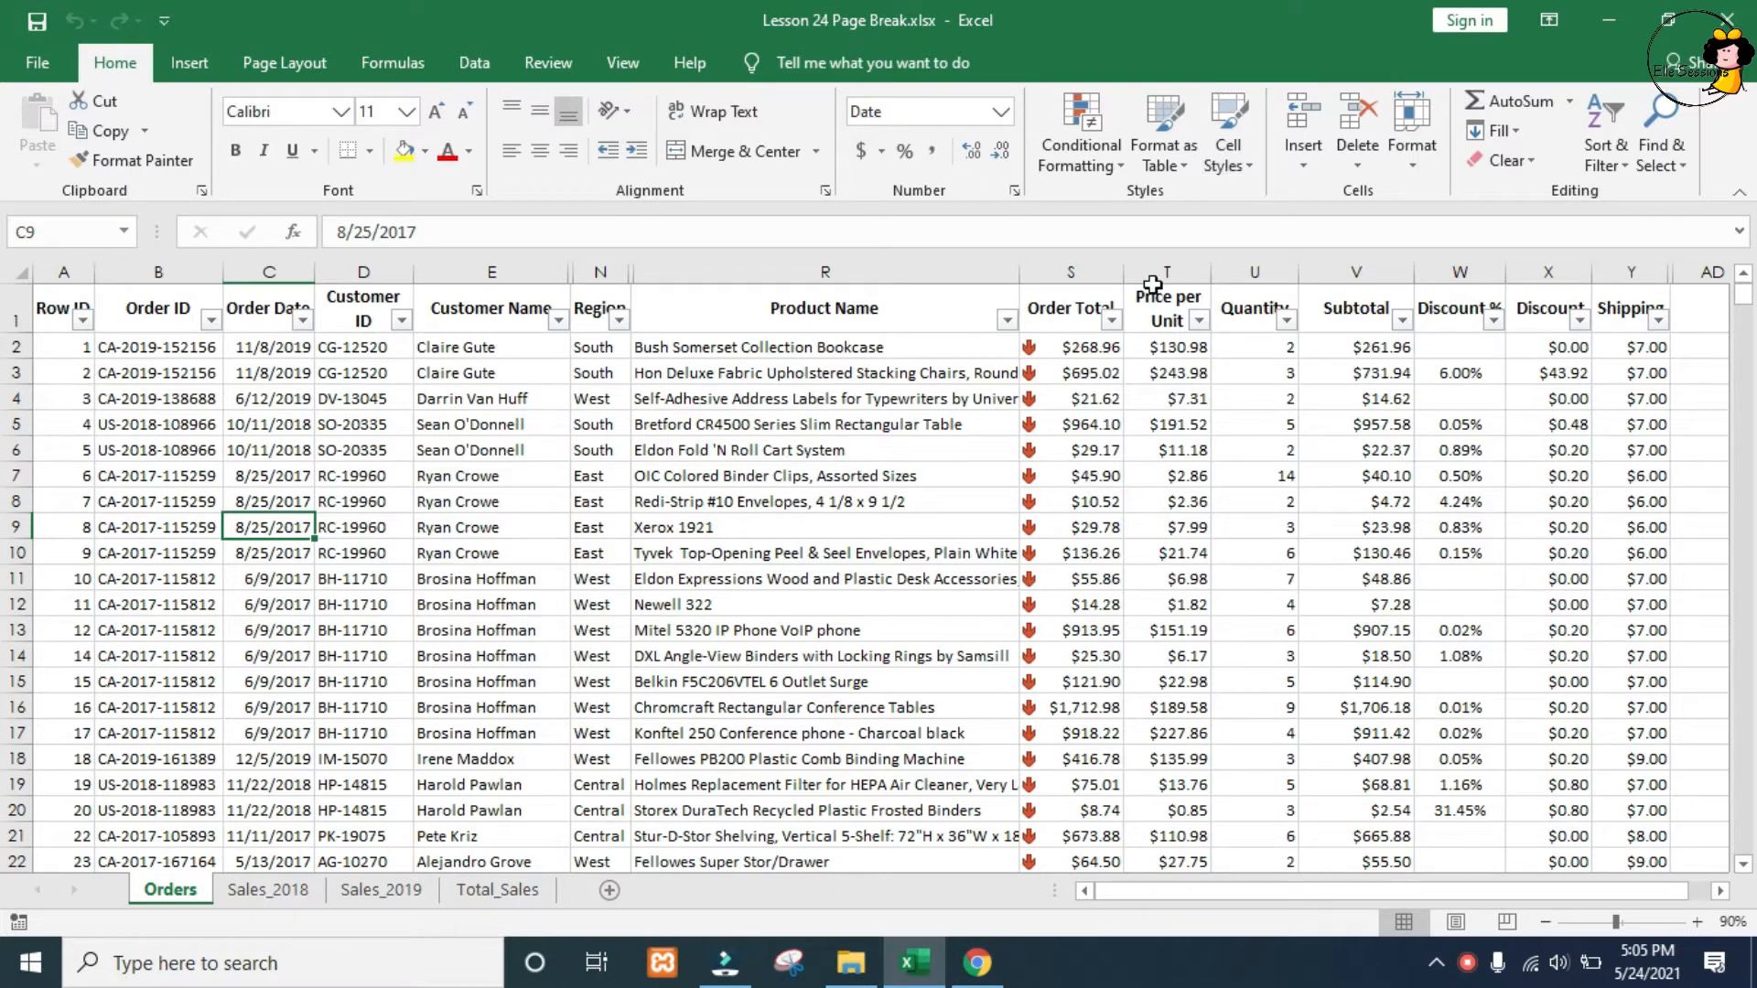
# - Sort the Orders data by Region from A to Z, deleting the second sort level on Order ID
pyautogui.click(590, 297)
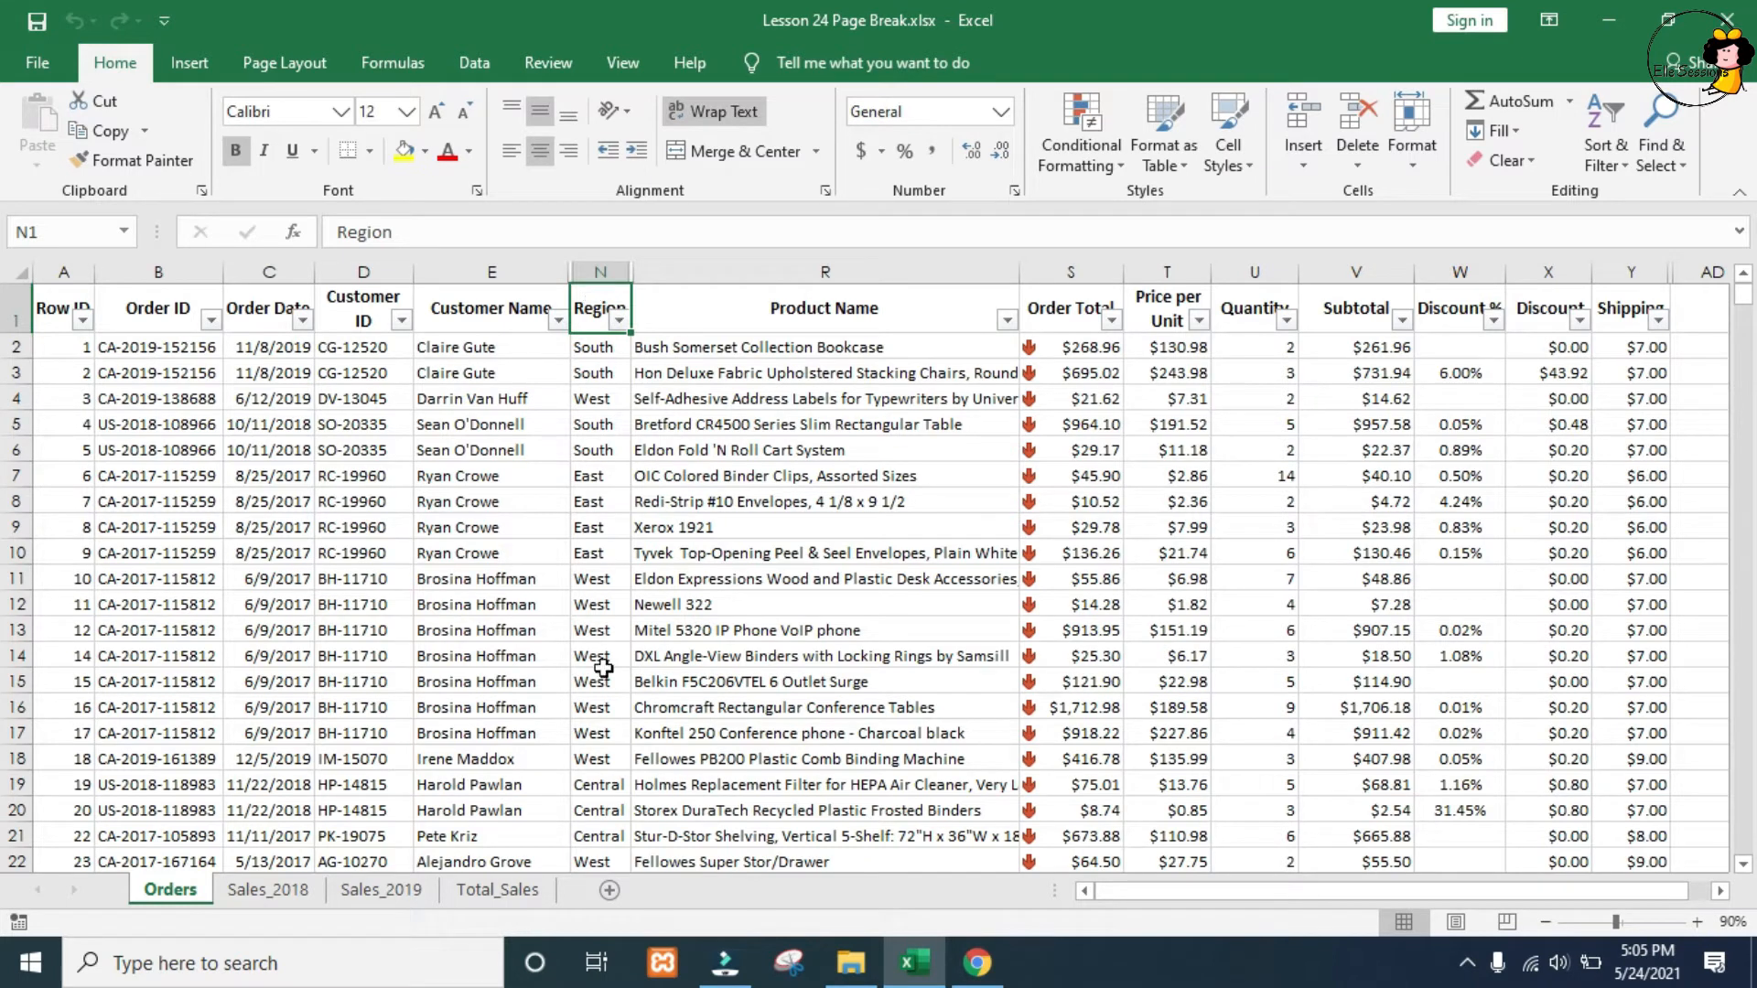
pyautogui.click(478, 61)
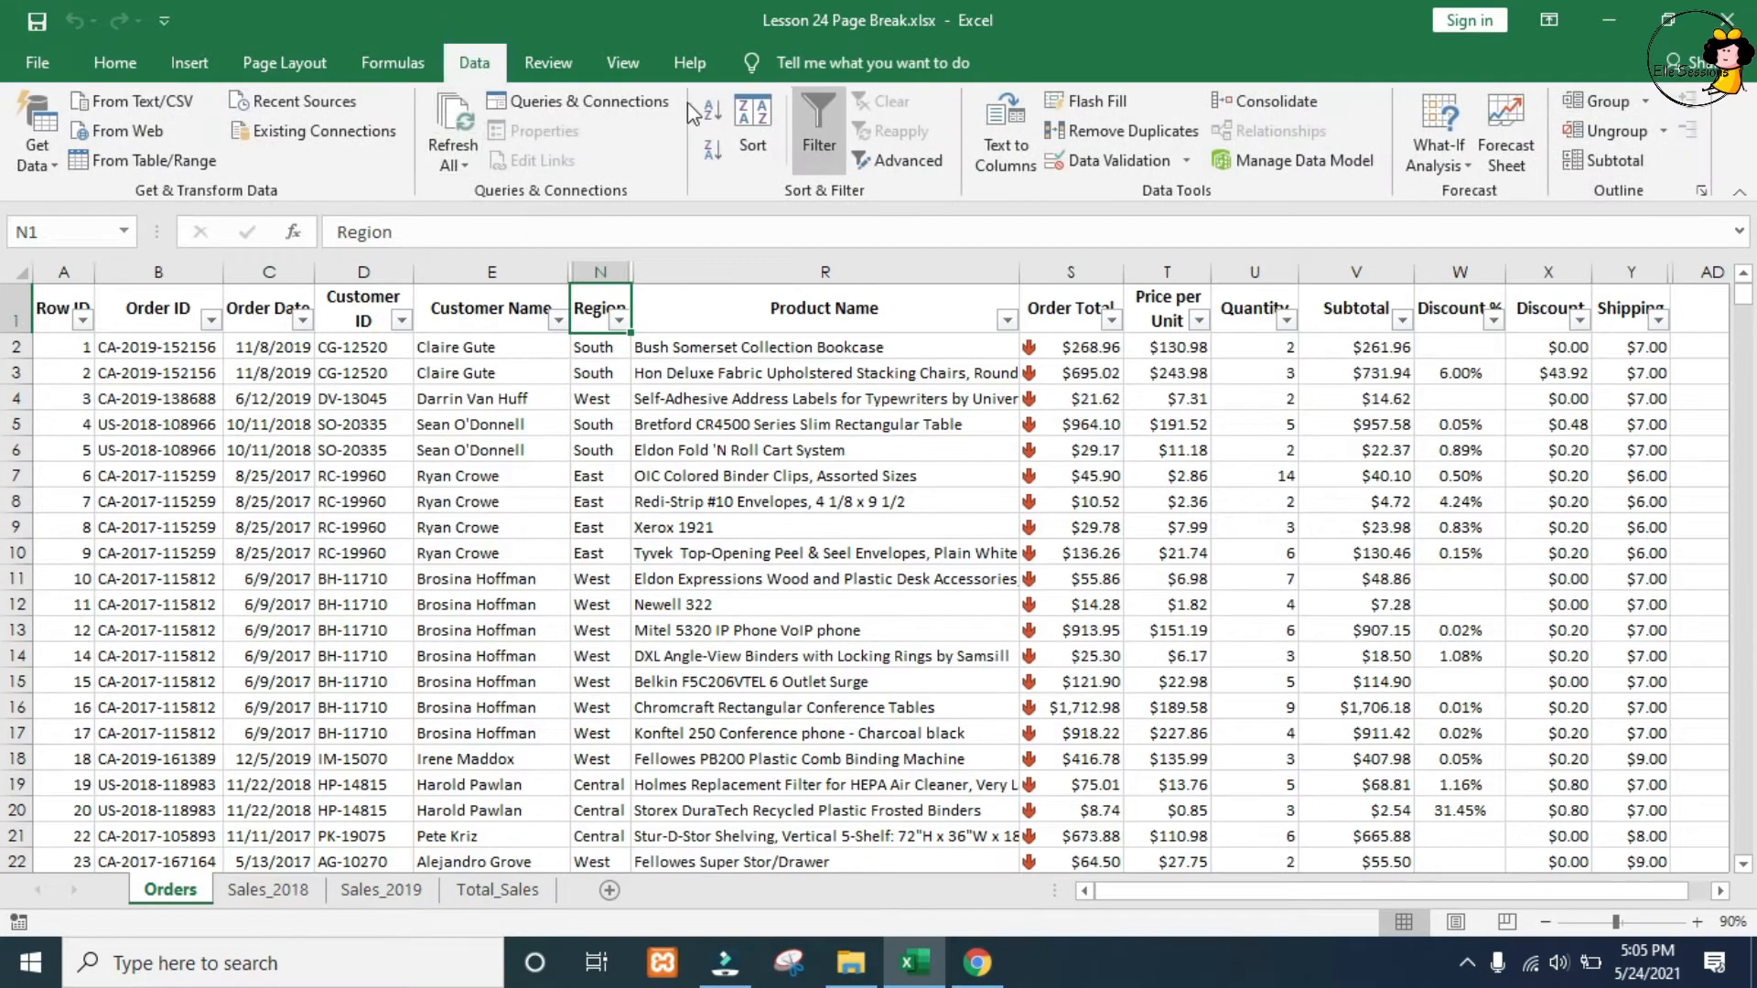
pyautogui.click(752, 137)
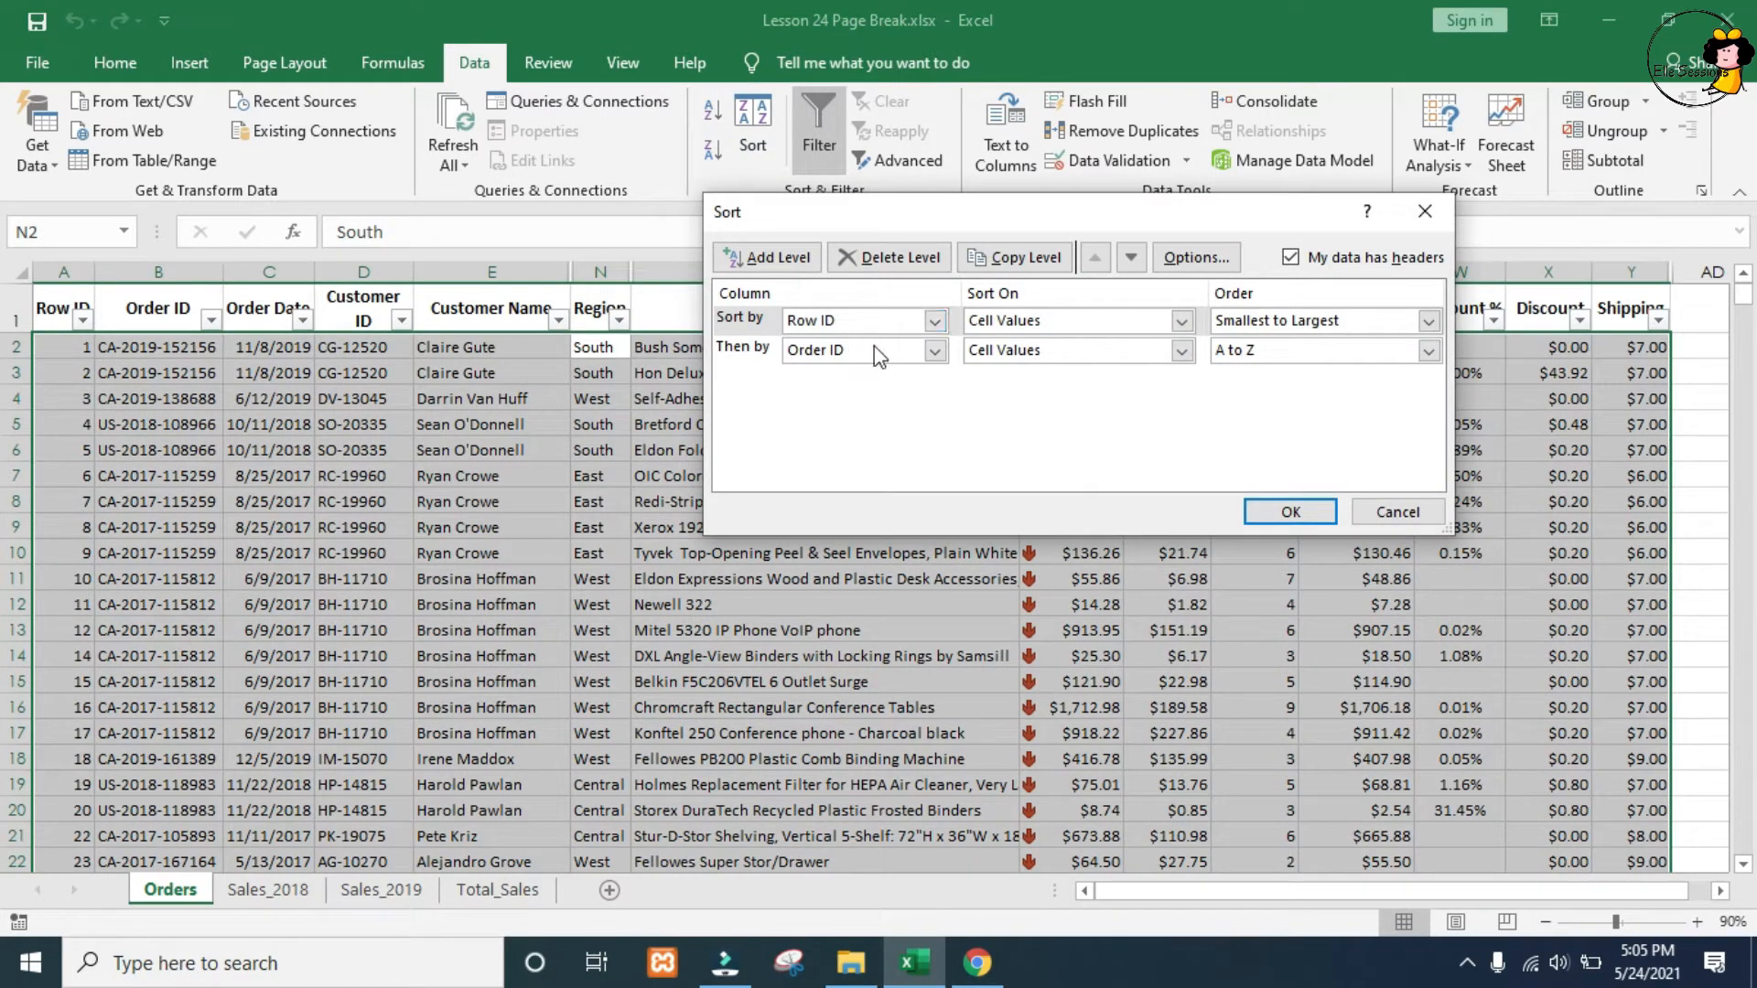
pyautogui.click(743, 349)
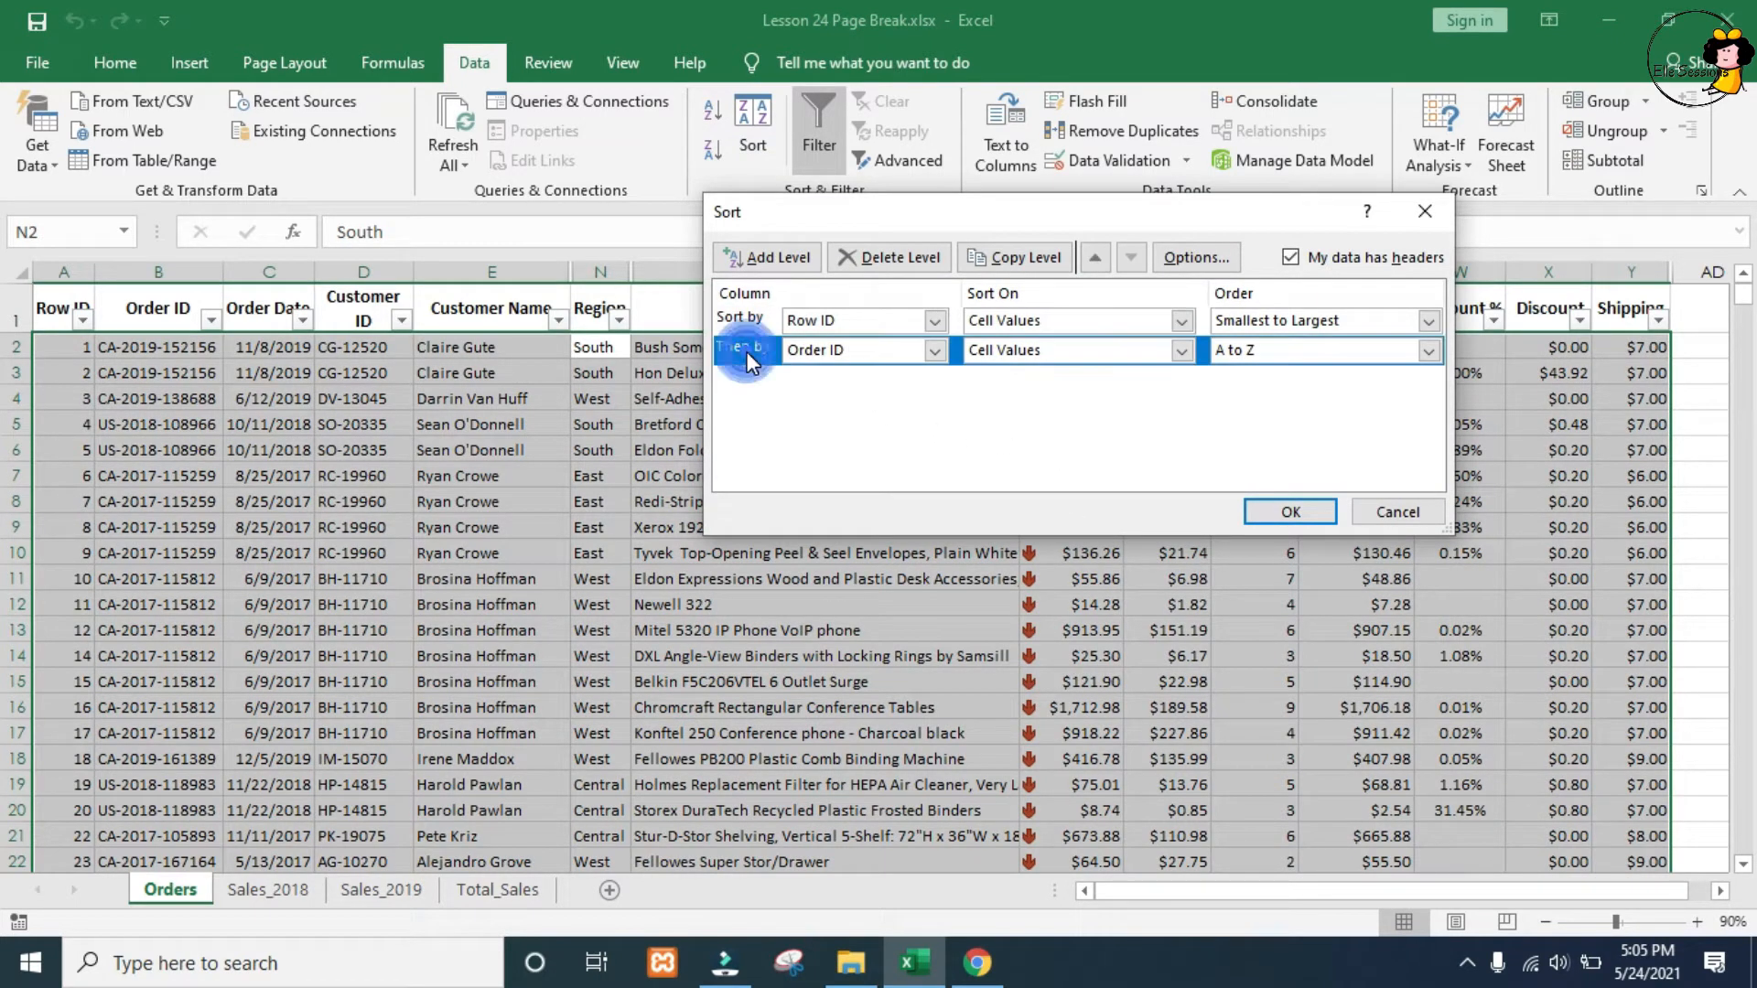
pyautogui.click(889, 257)
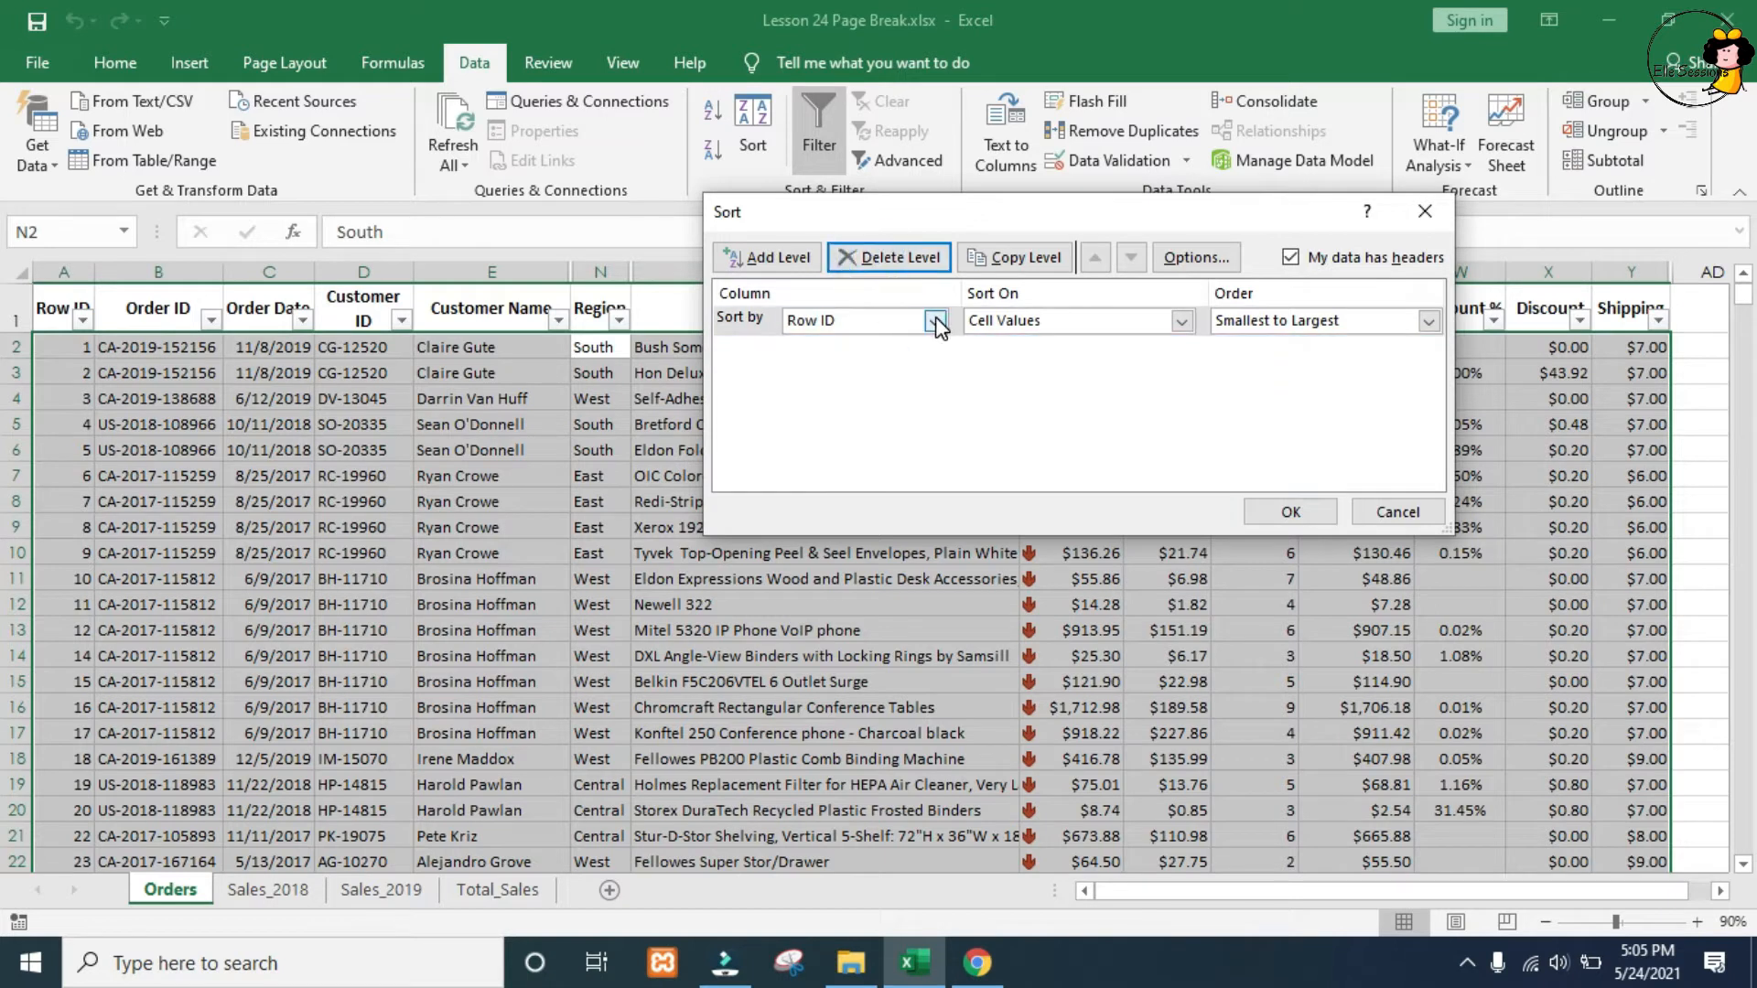
pyautogui.click(936, 321)
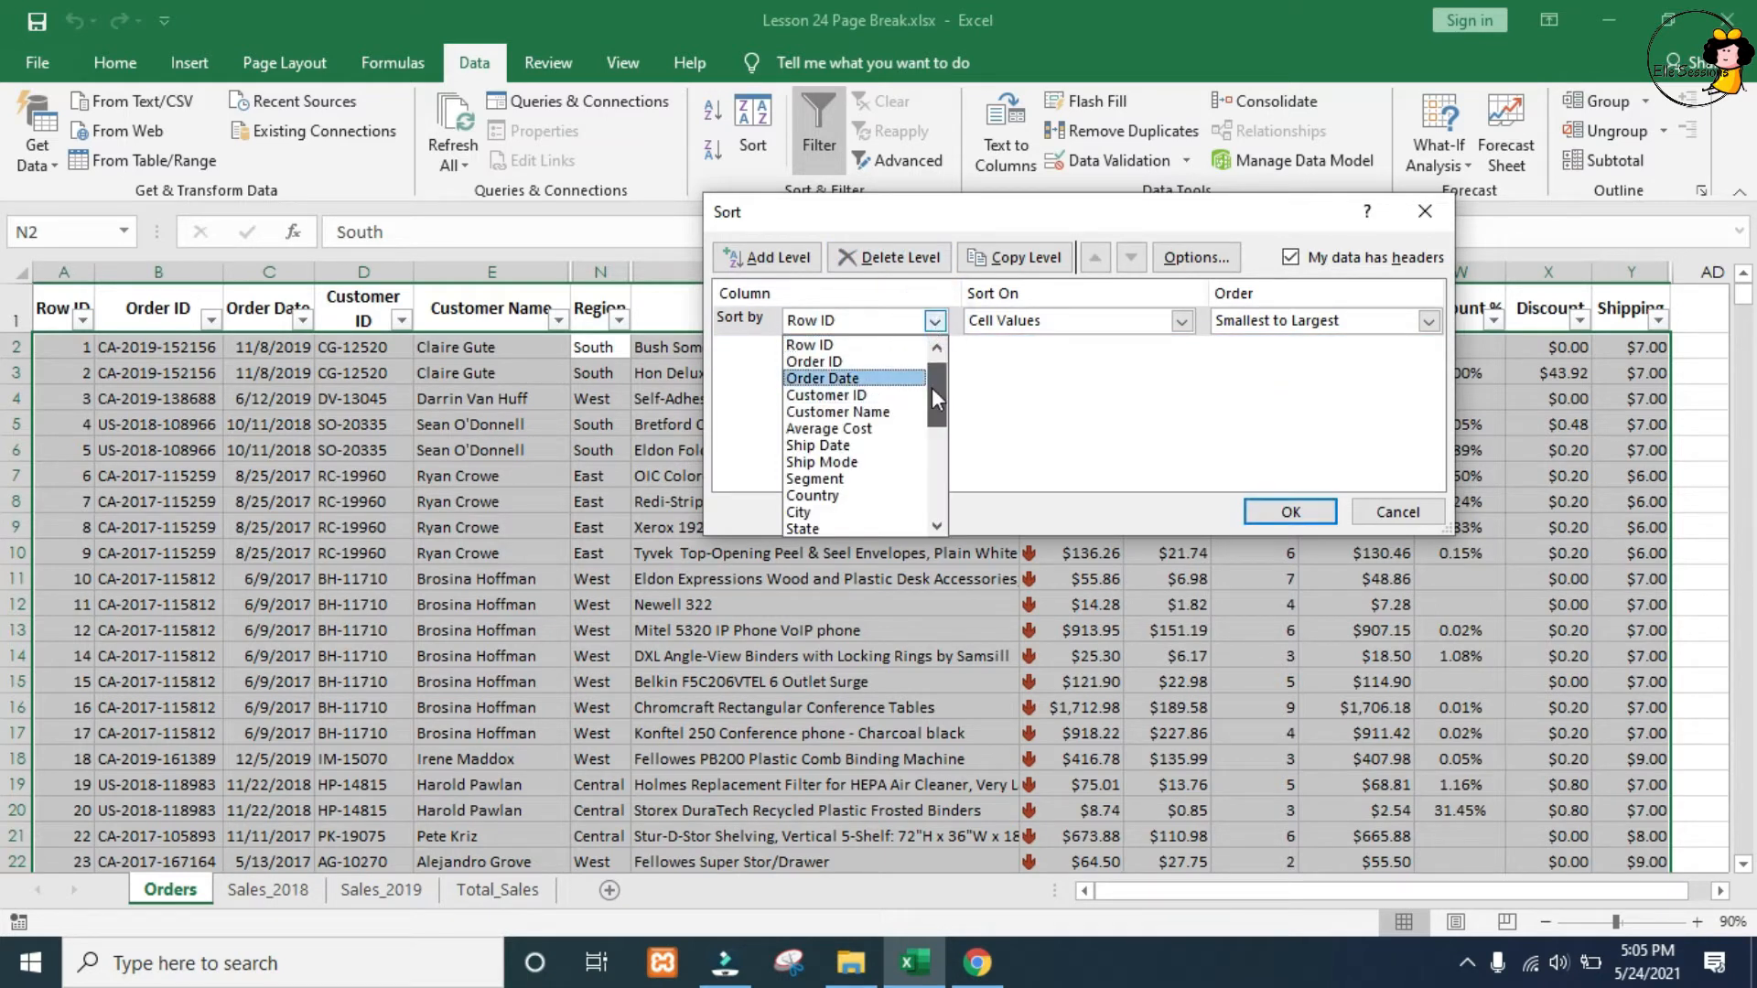
pyautogui.moveTo(932, 382); pyautogui.dragTo(930, 410)
pyautogui.click(829, 477)
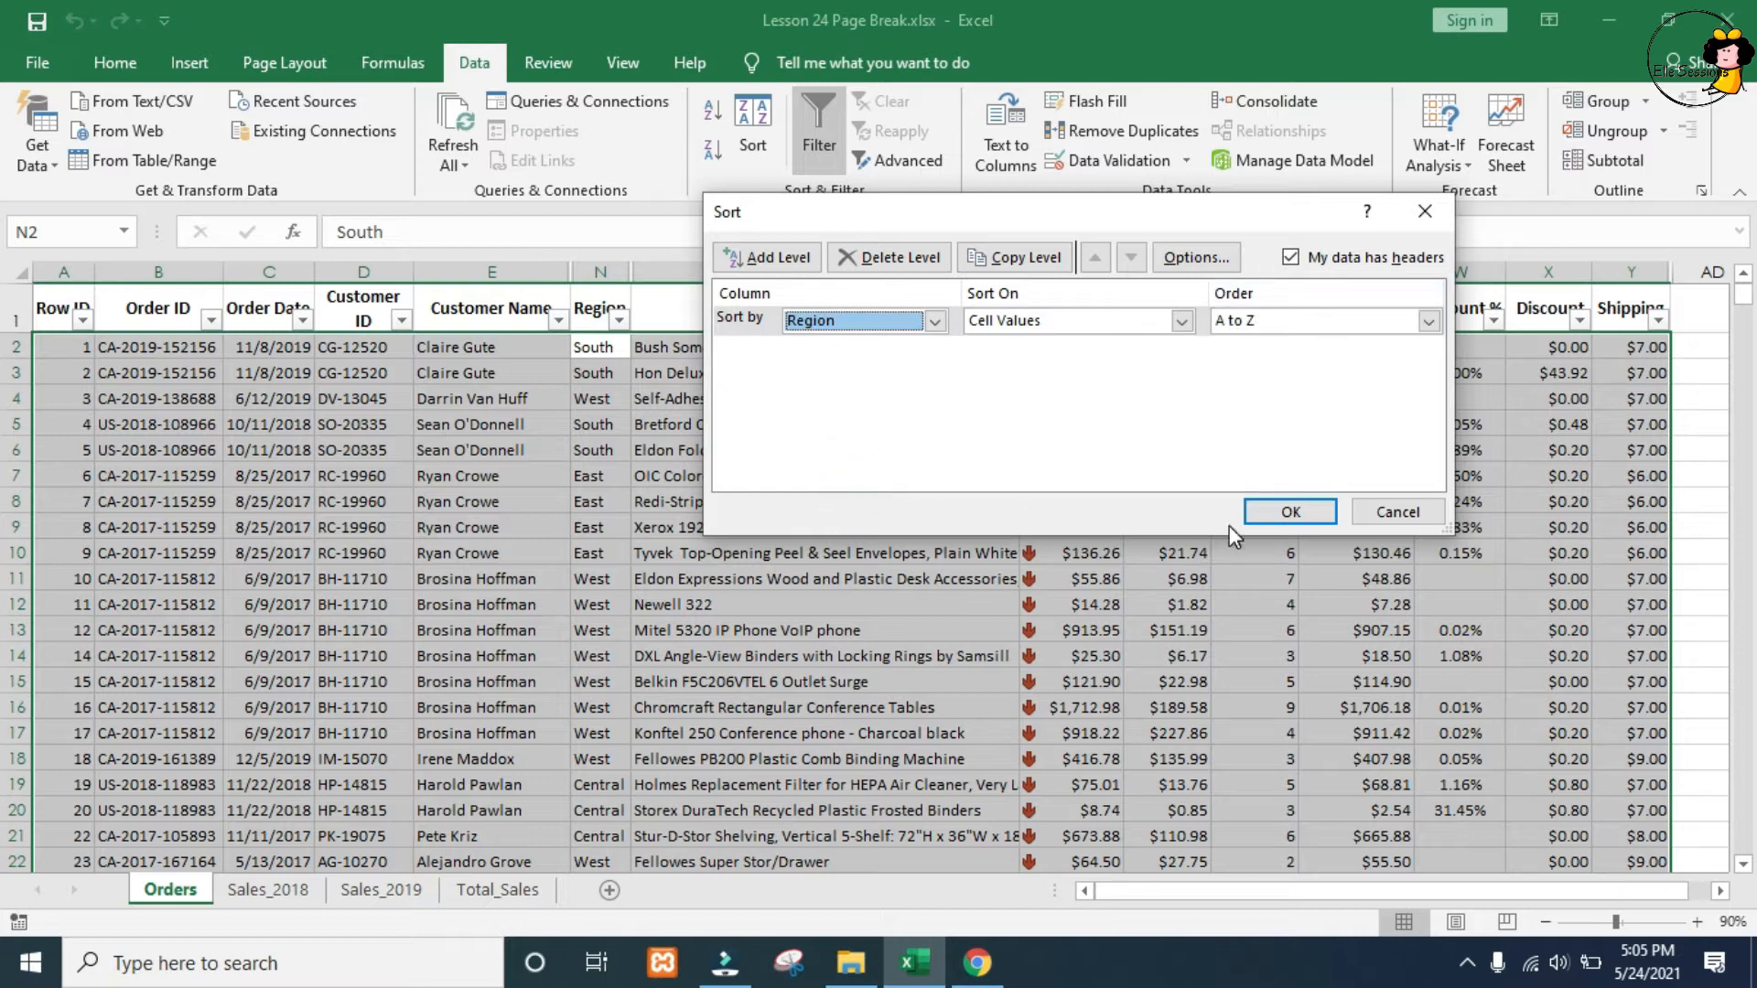
pyautogui.click(1288, 511)
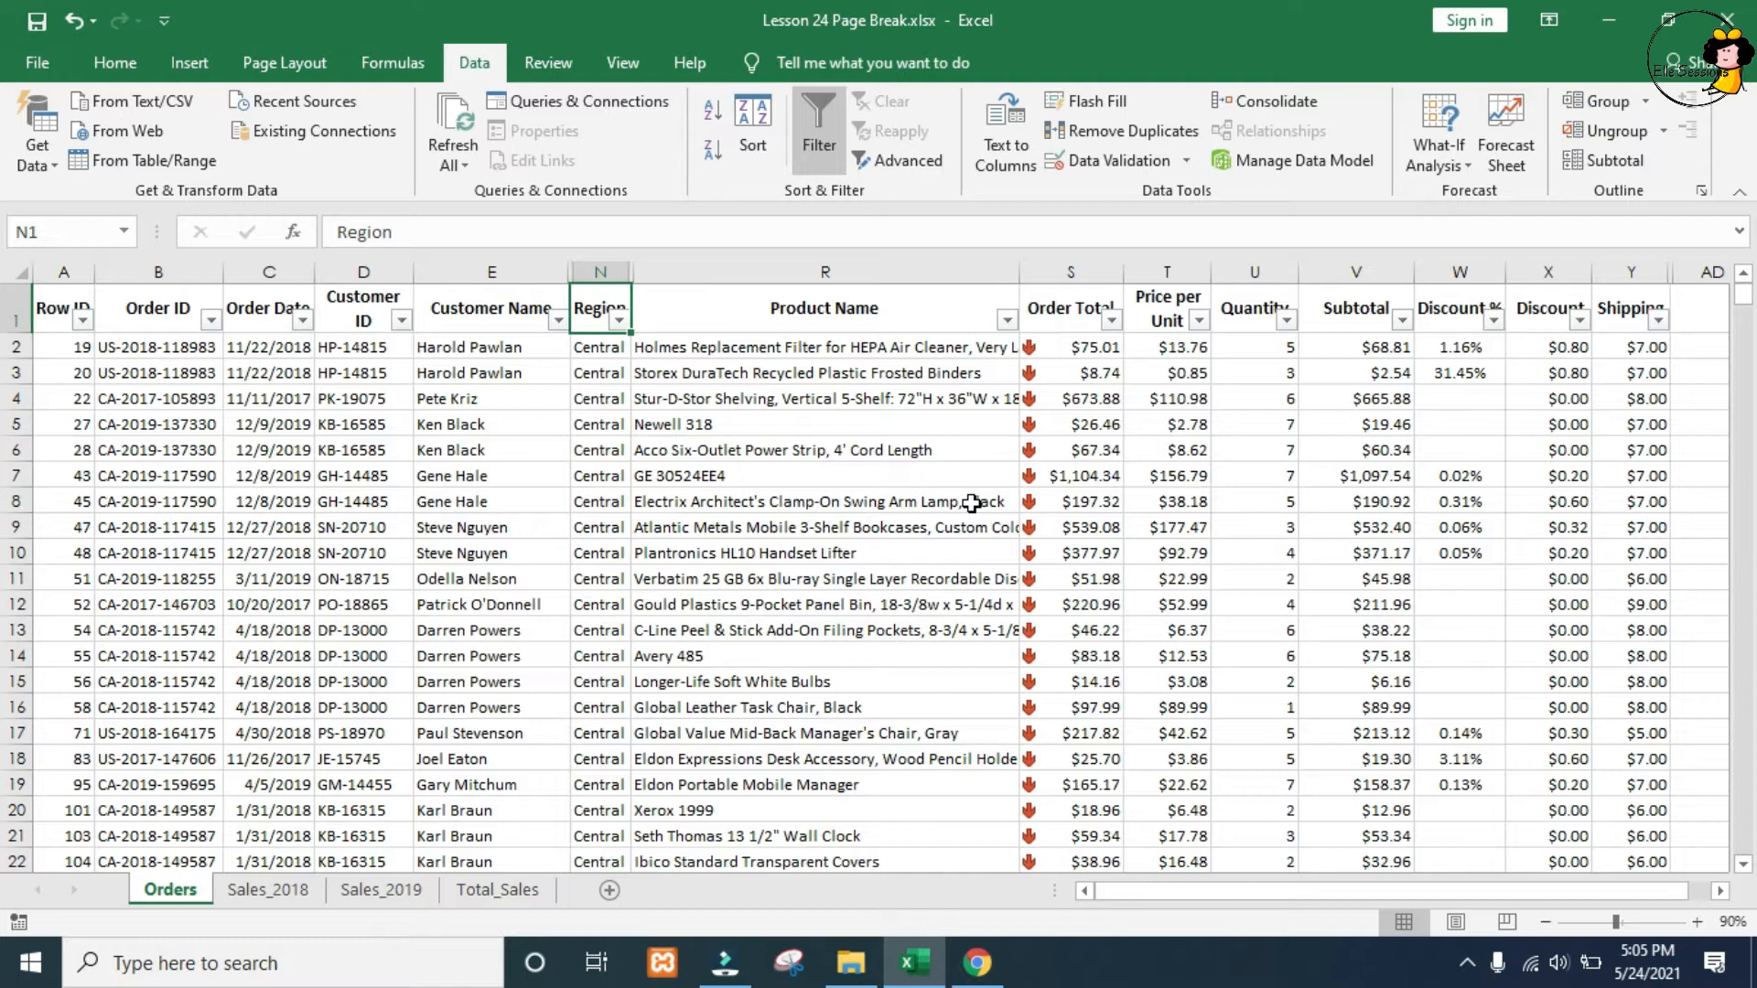
# - Find the first cell containing "East" on the Orders sheet with Match case enabled
pyautogui.scroll(-1, 971, 503)
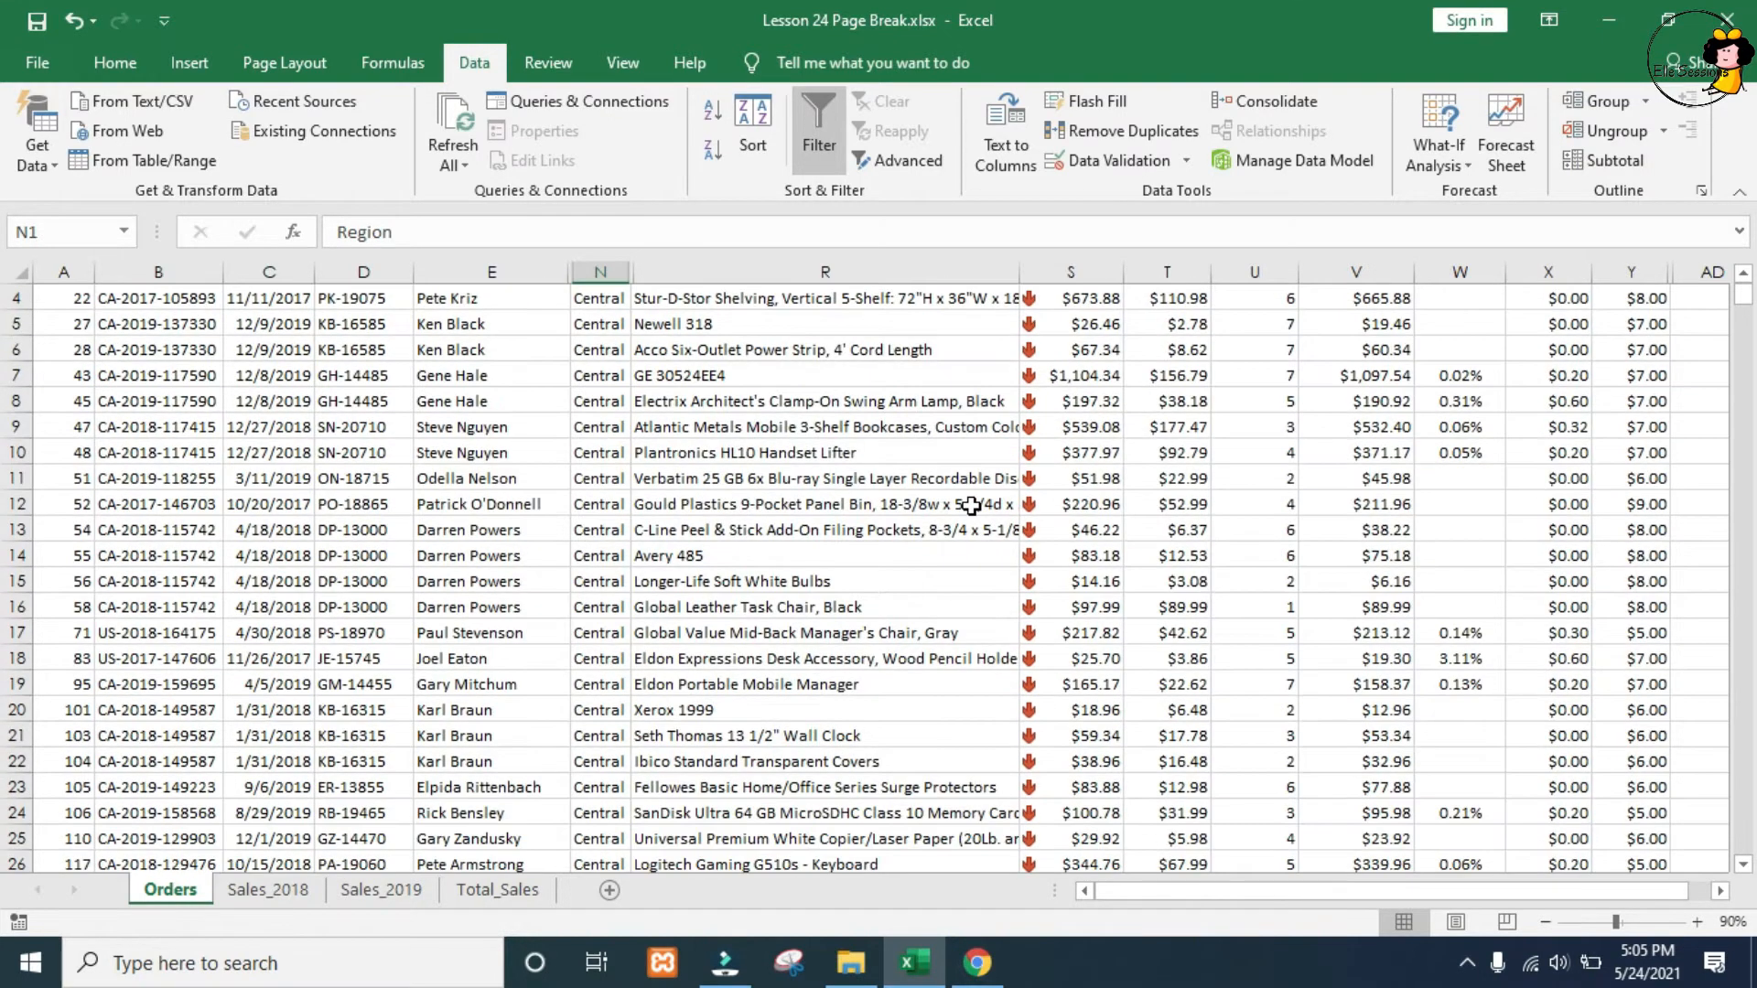
pyautogui.scroll(-5, 971, 504)
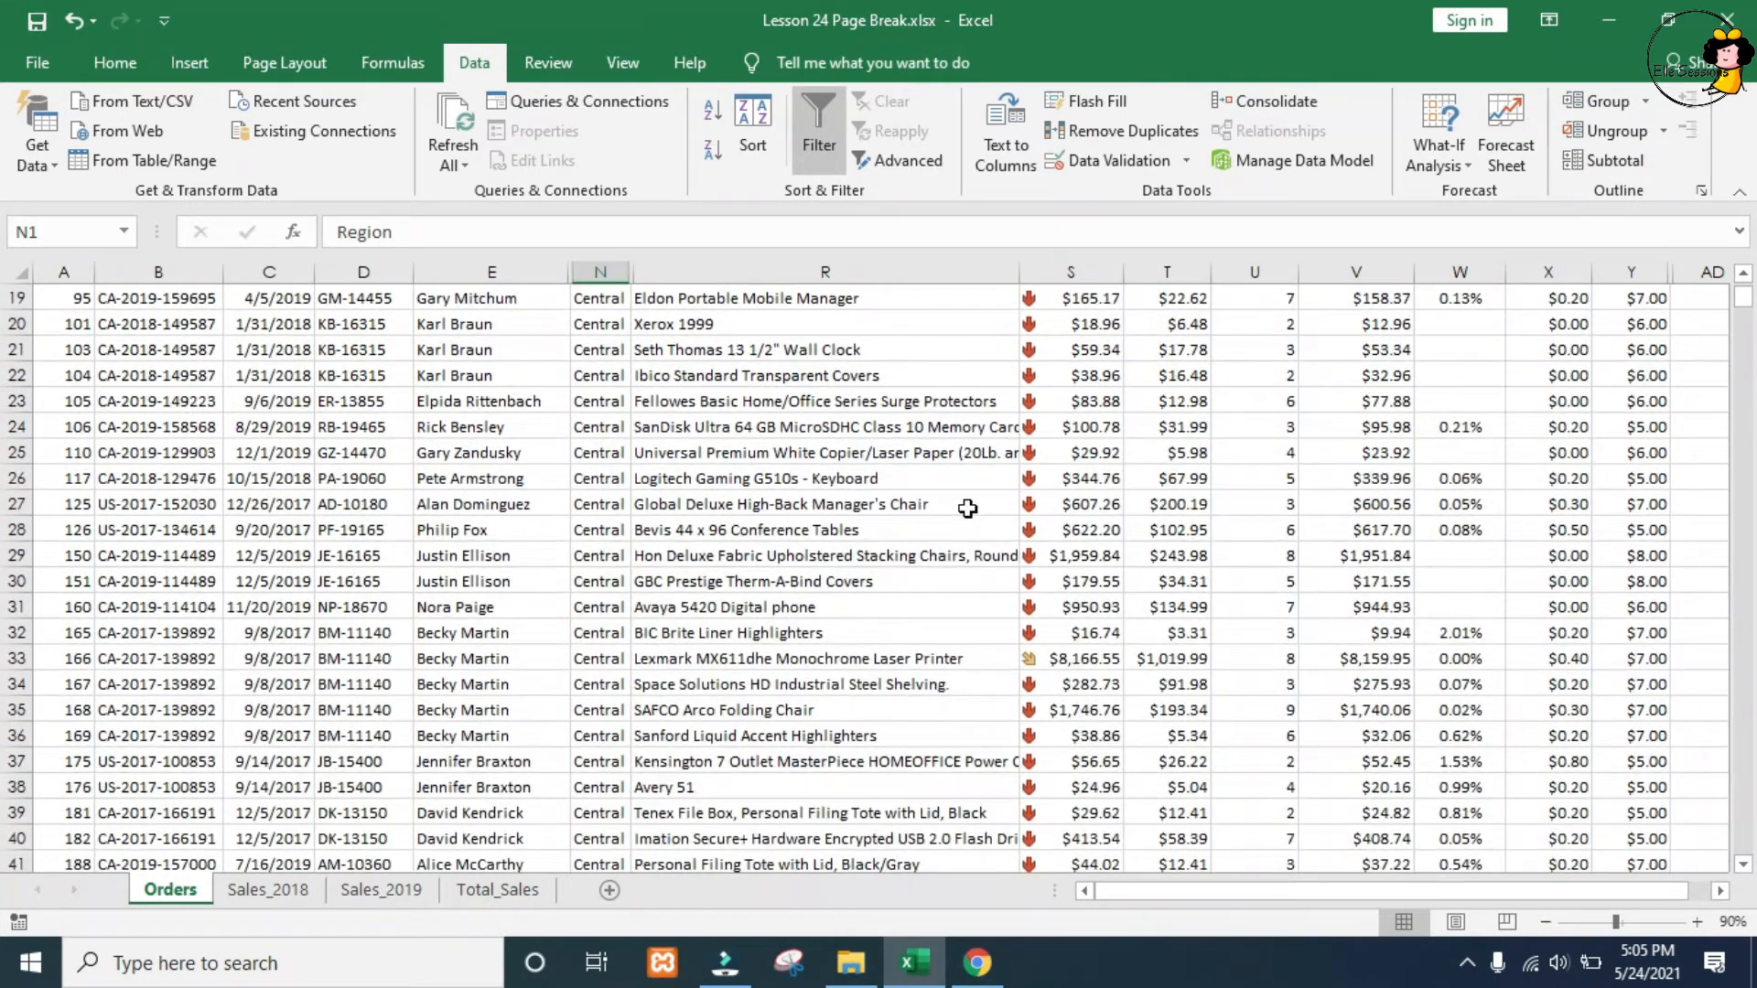
pyautogui.scroll(-1, 968, 509)
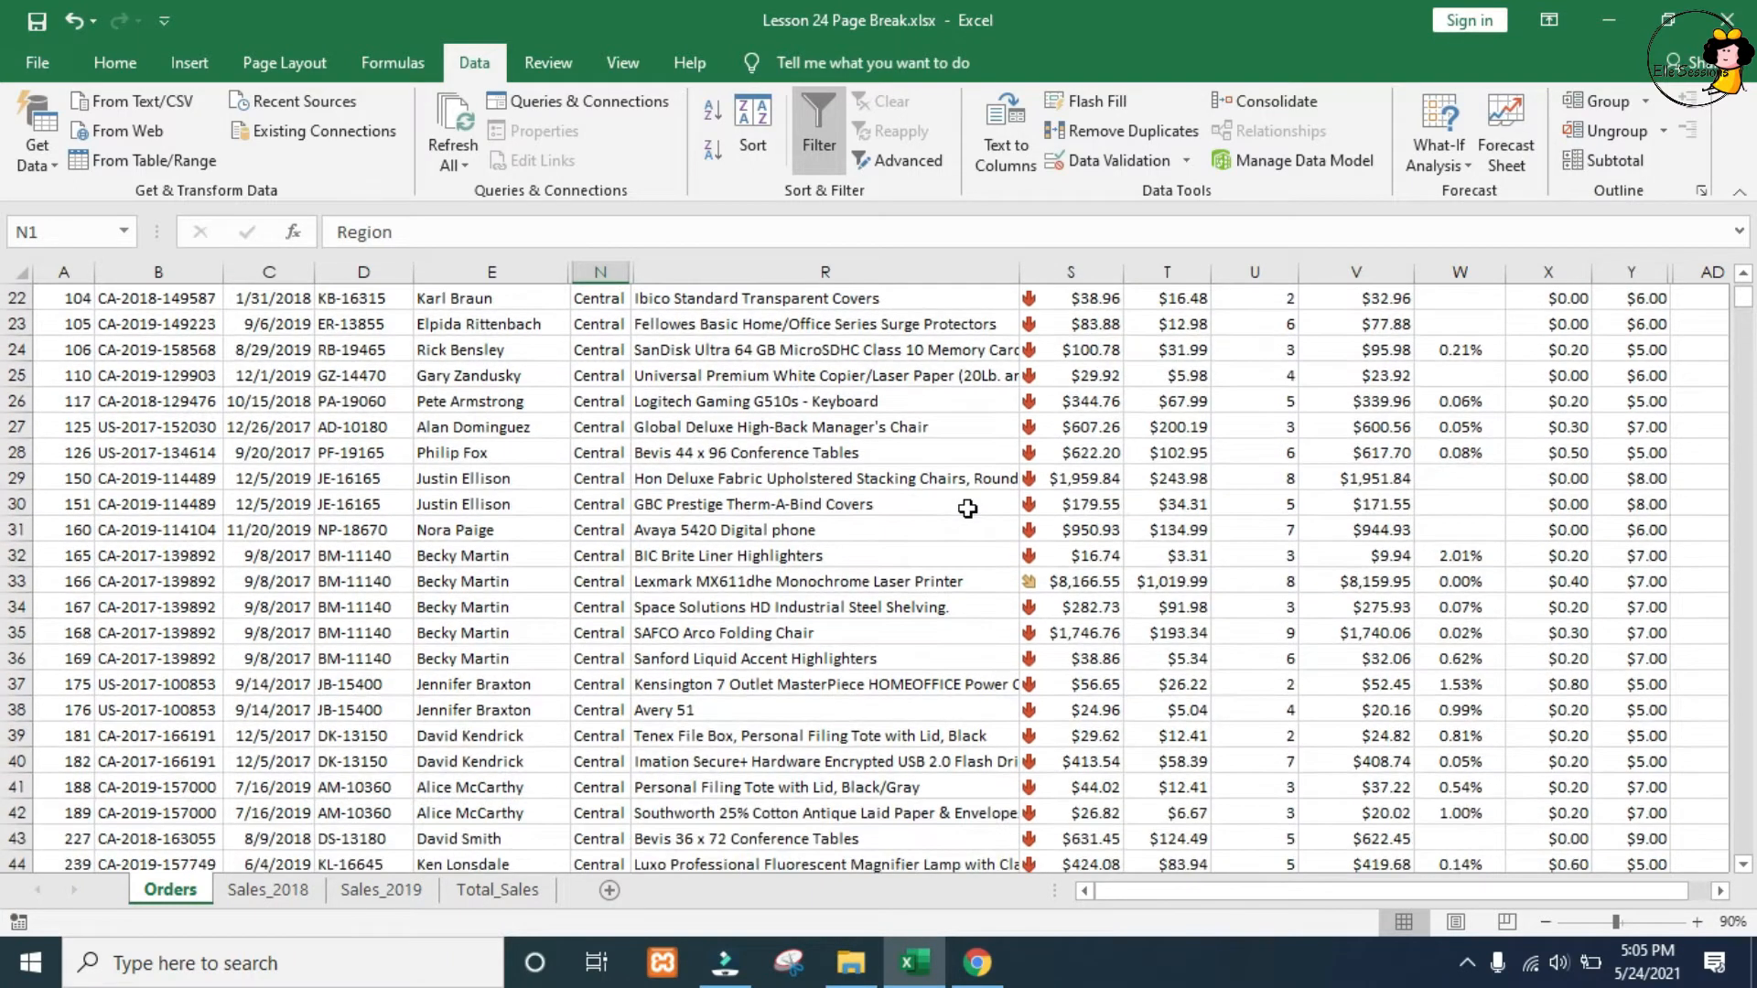
pyautogui.scroll(-3, 967, 510)
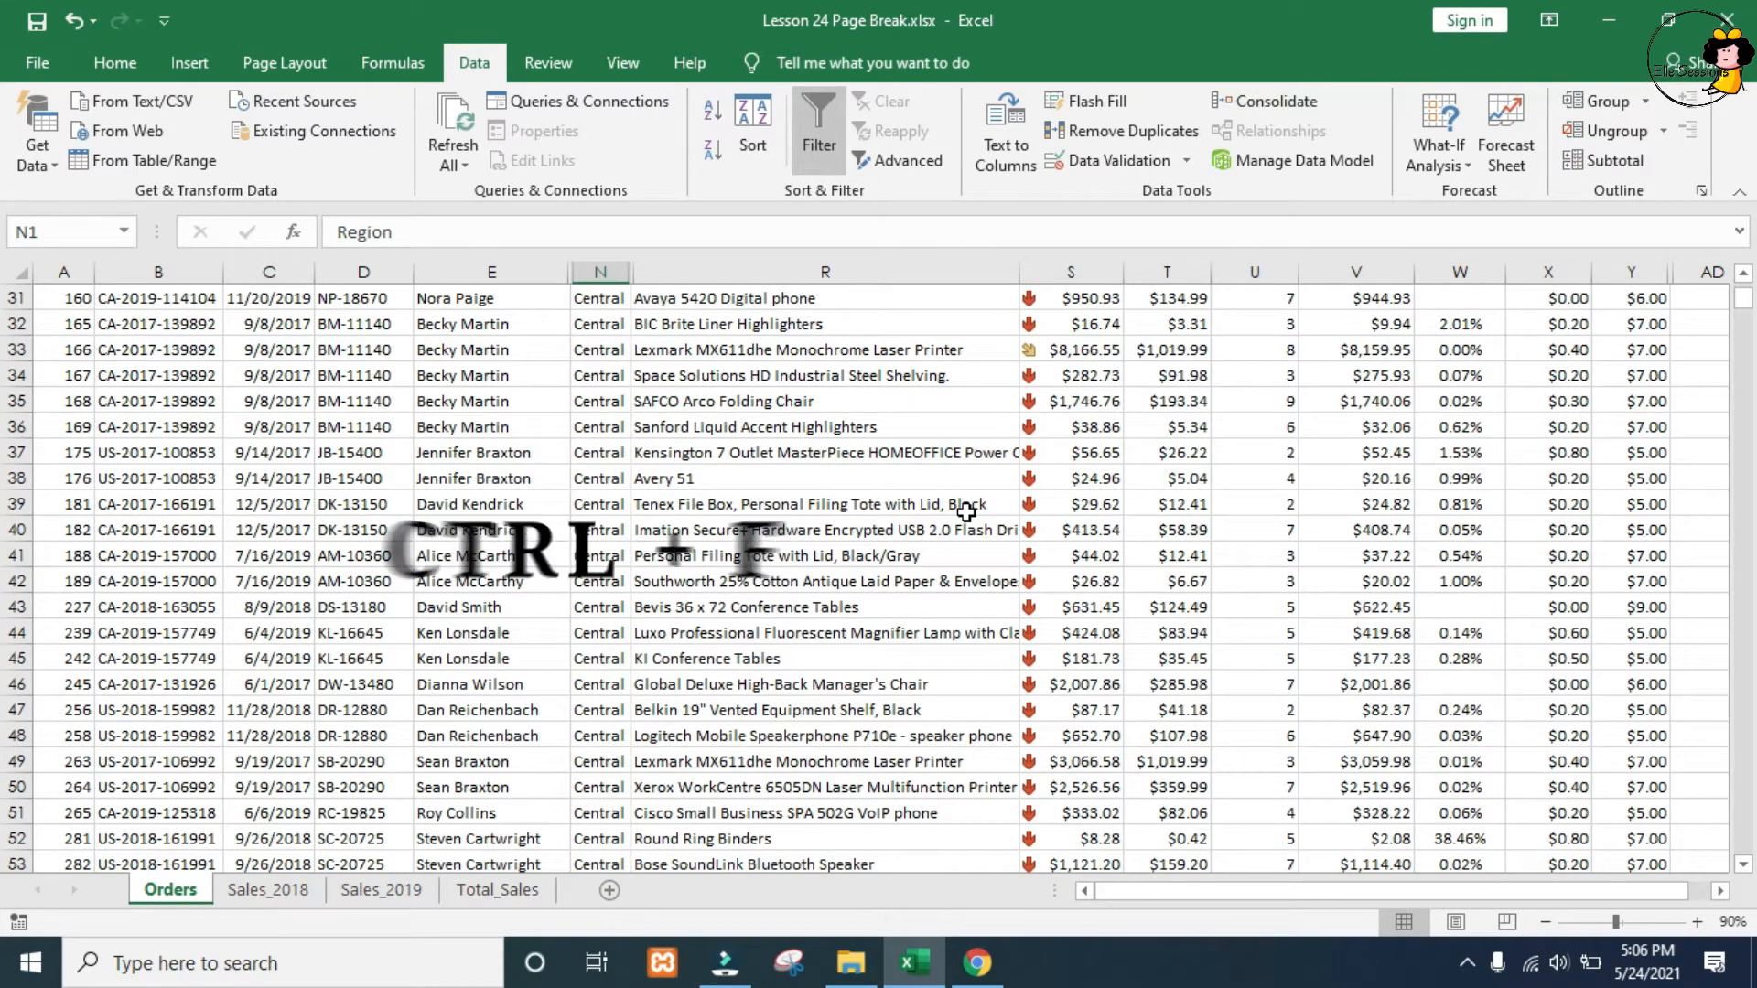
pyautogui.hotkey('ctrl', 'f')
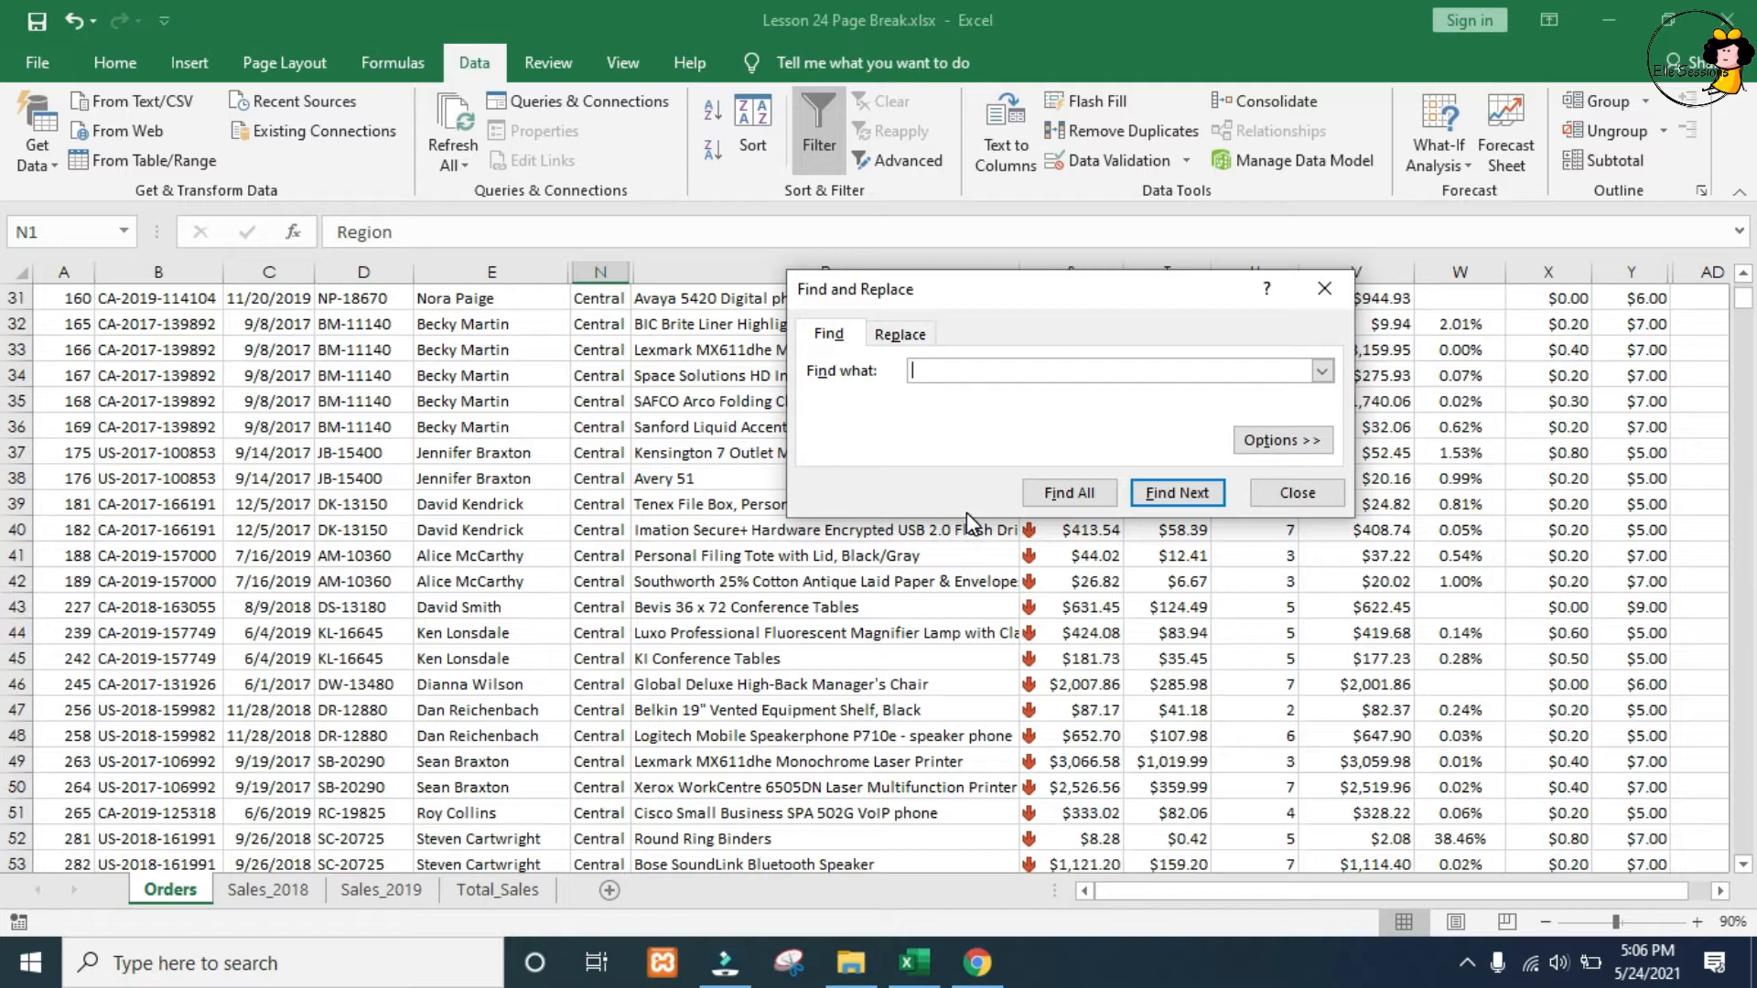
pyautogui.click(963, 370)
pyautogui.write('East')
pyautogui.click(1271, 445)
pyautogui.click(1009, 437)
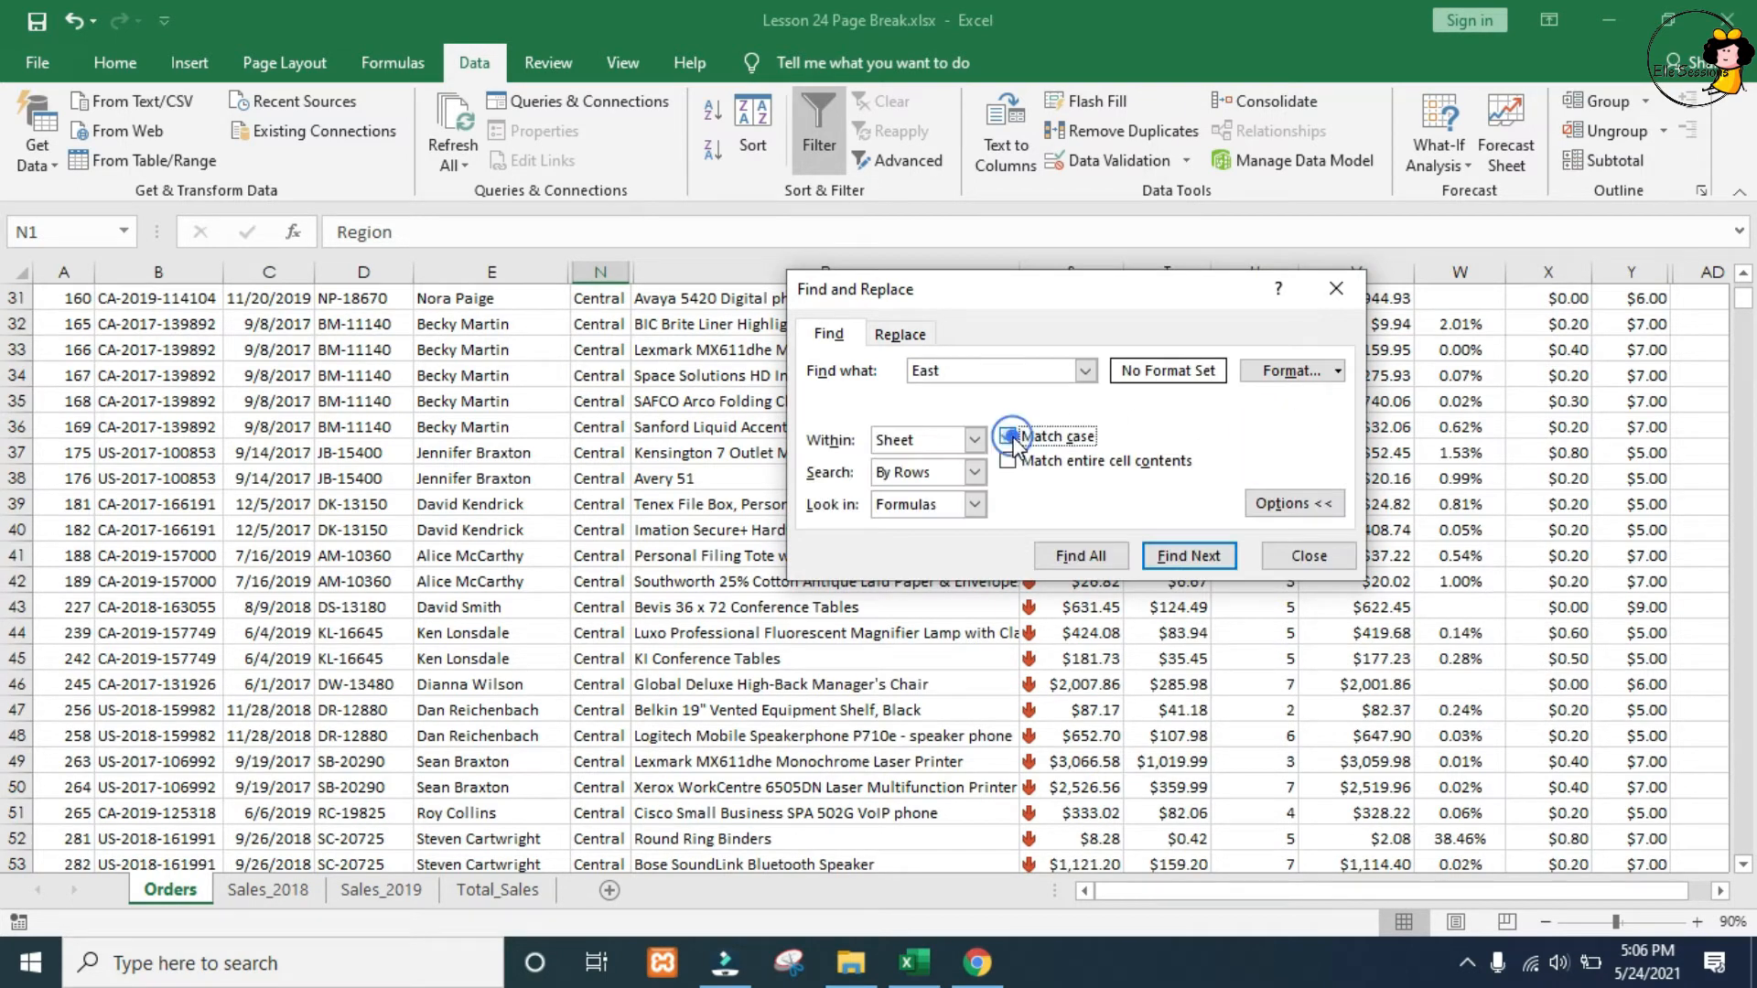
pyautogui.click(1217, 557)
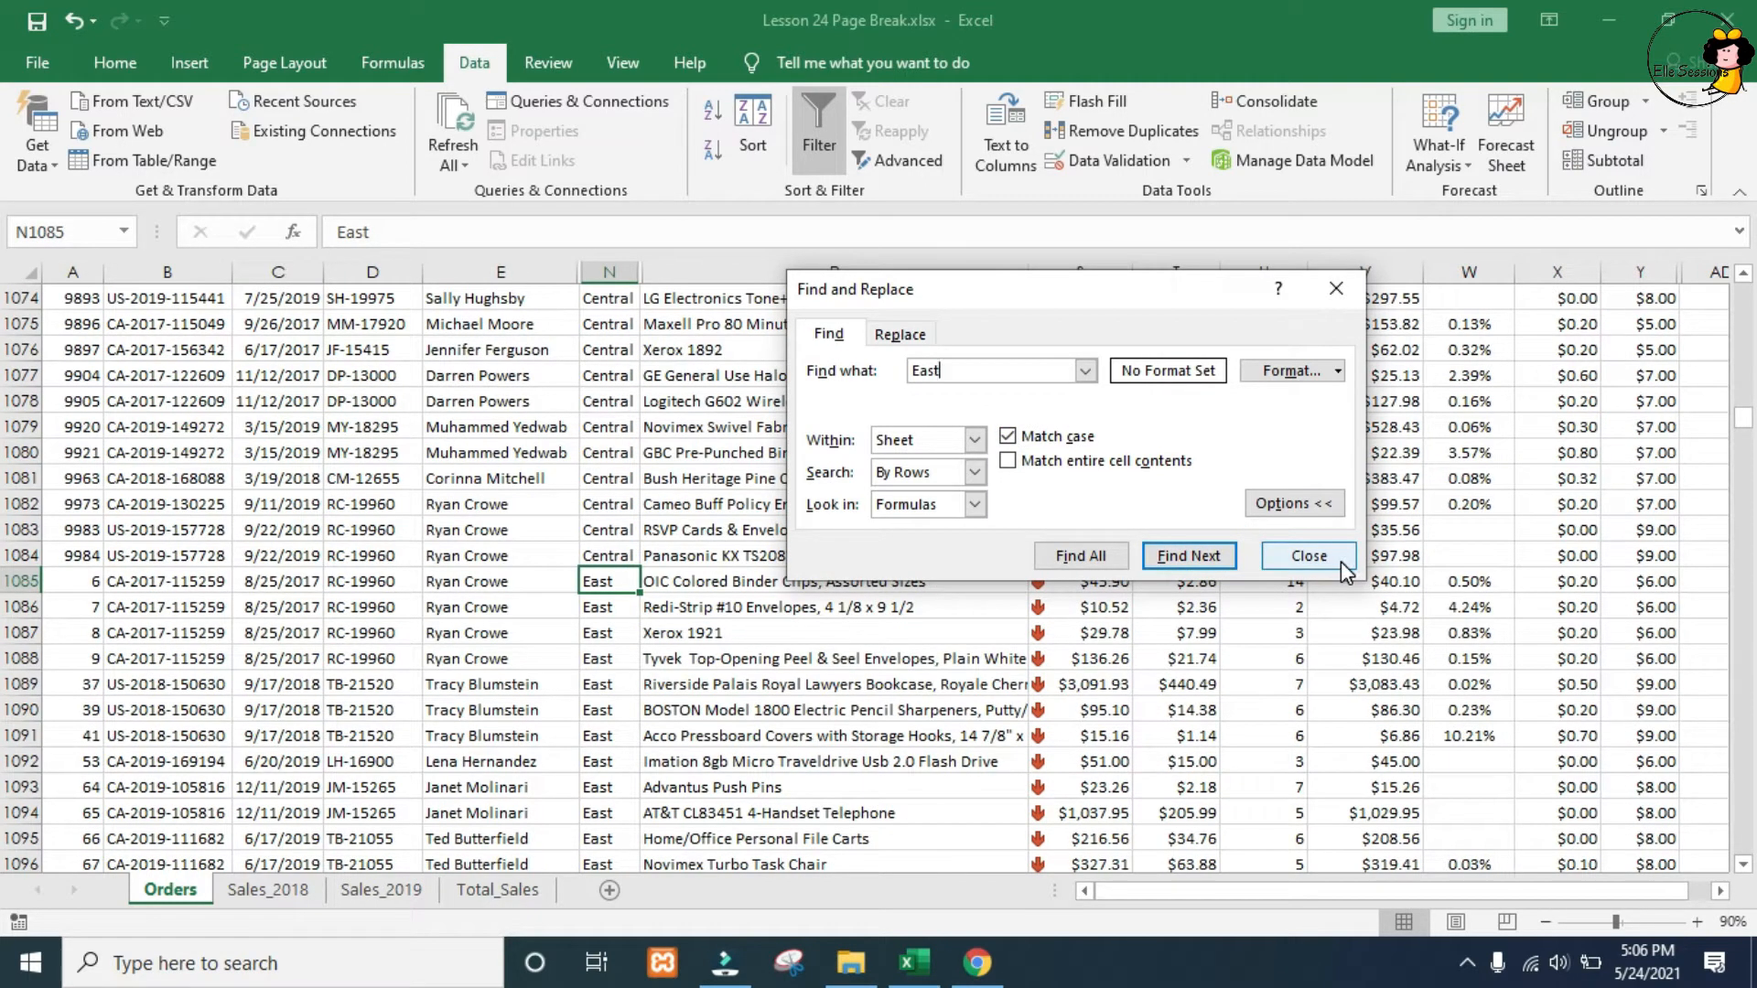
pyautogui.click(1308, 557)
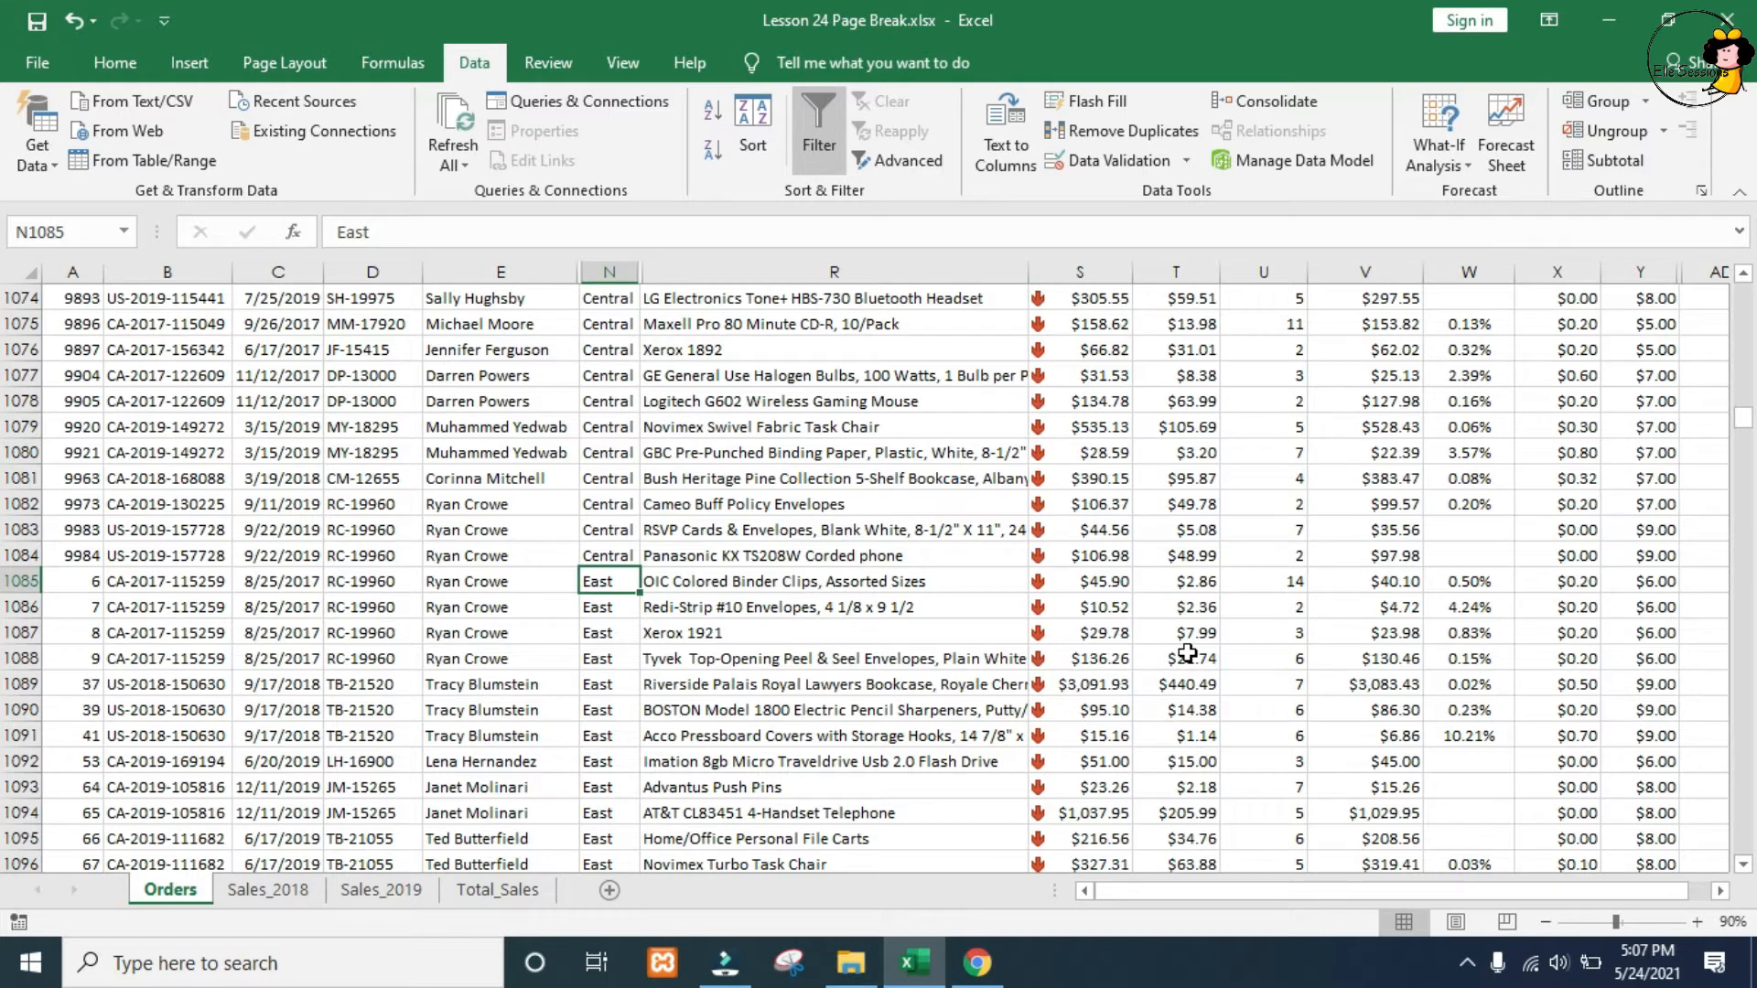
# - Insert a page break above row 1085, where the East region records begin
pyautogui.click(75, 584)
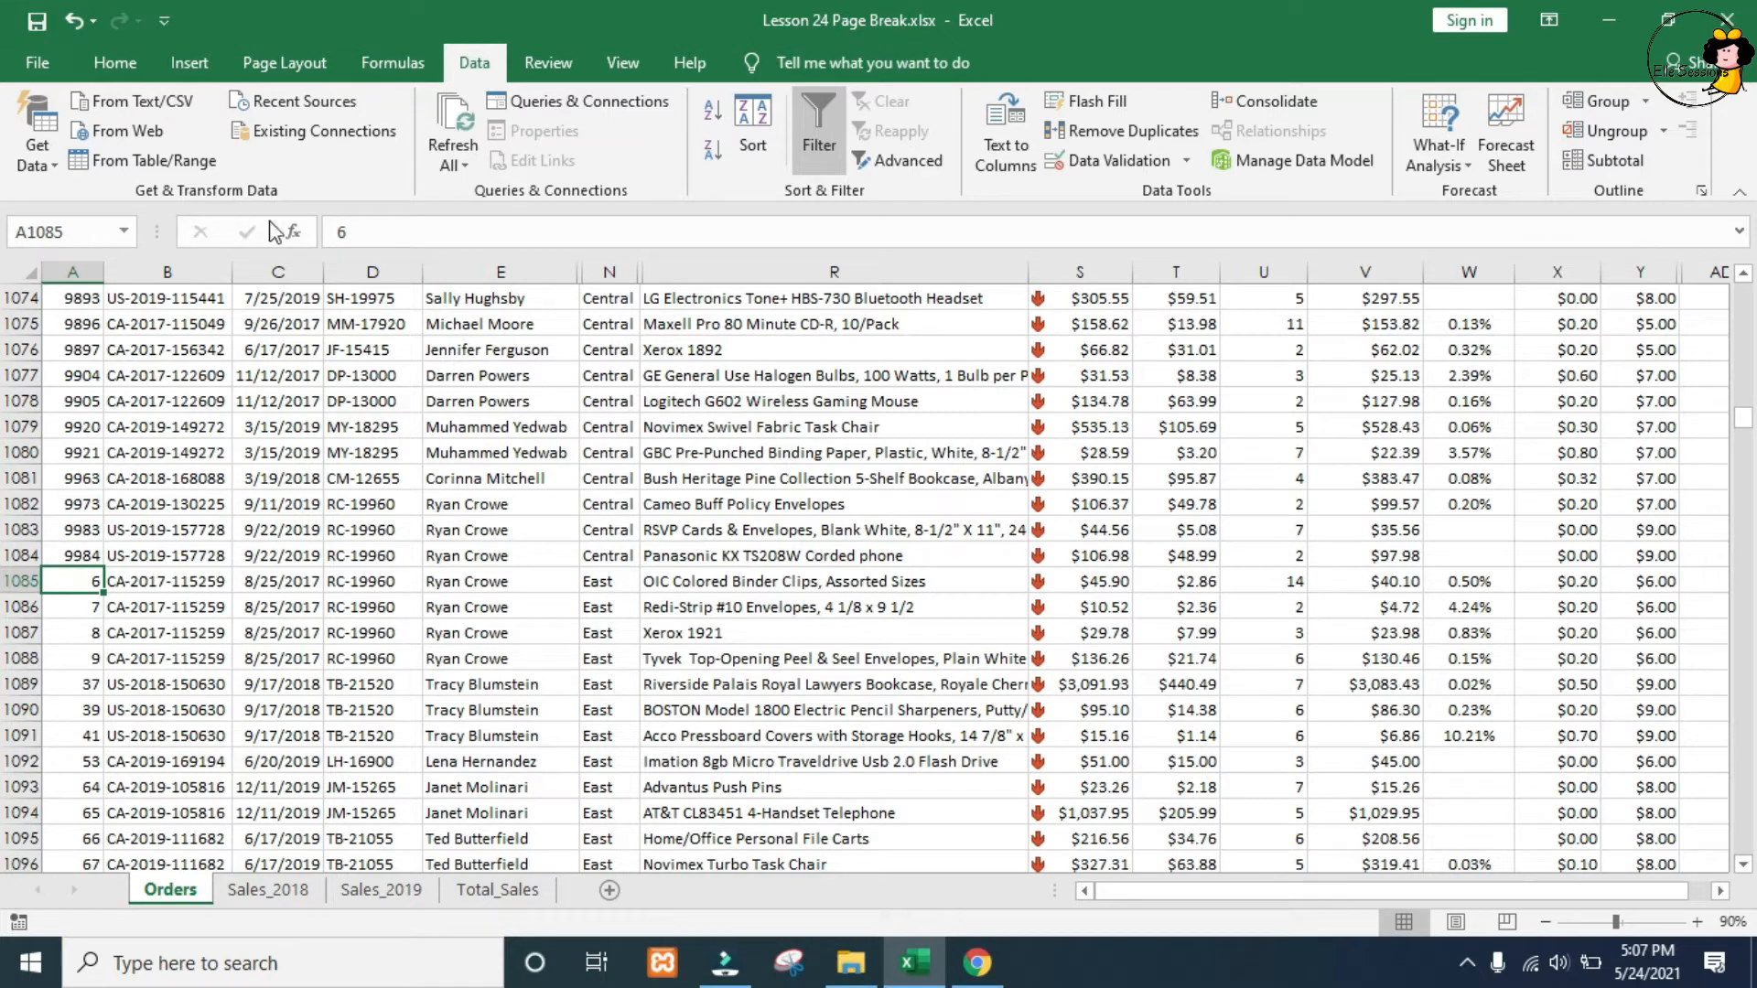
pyautogui.click(294, 55)
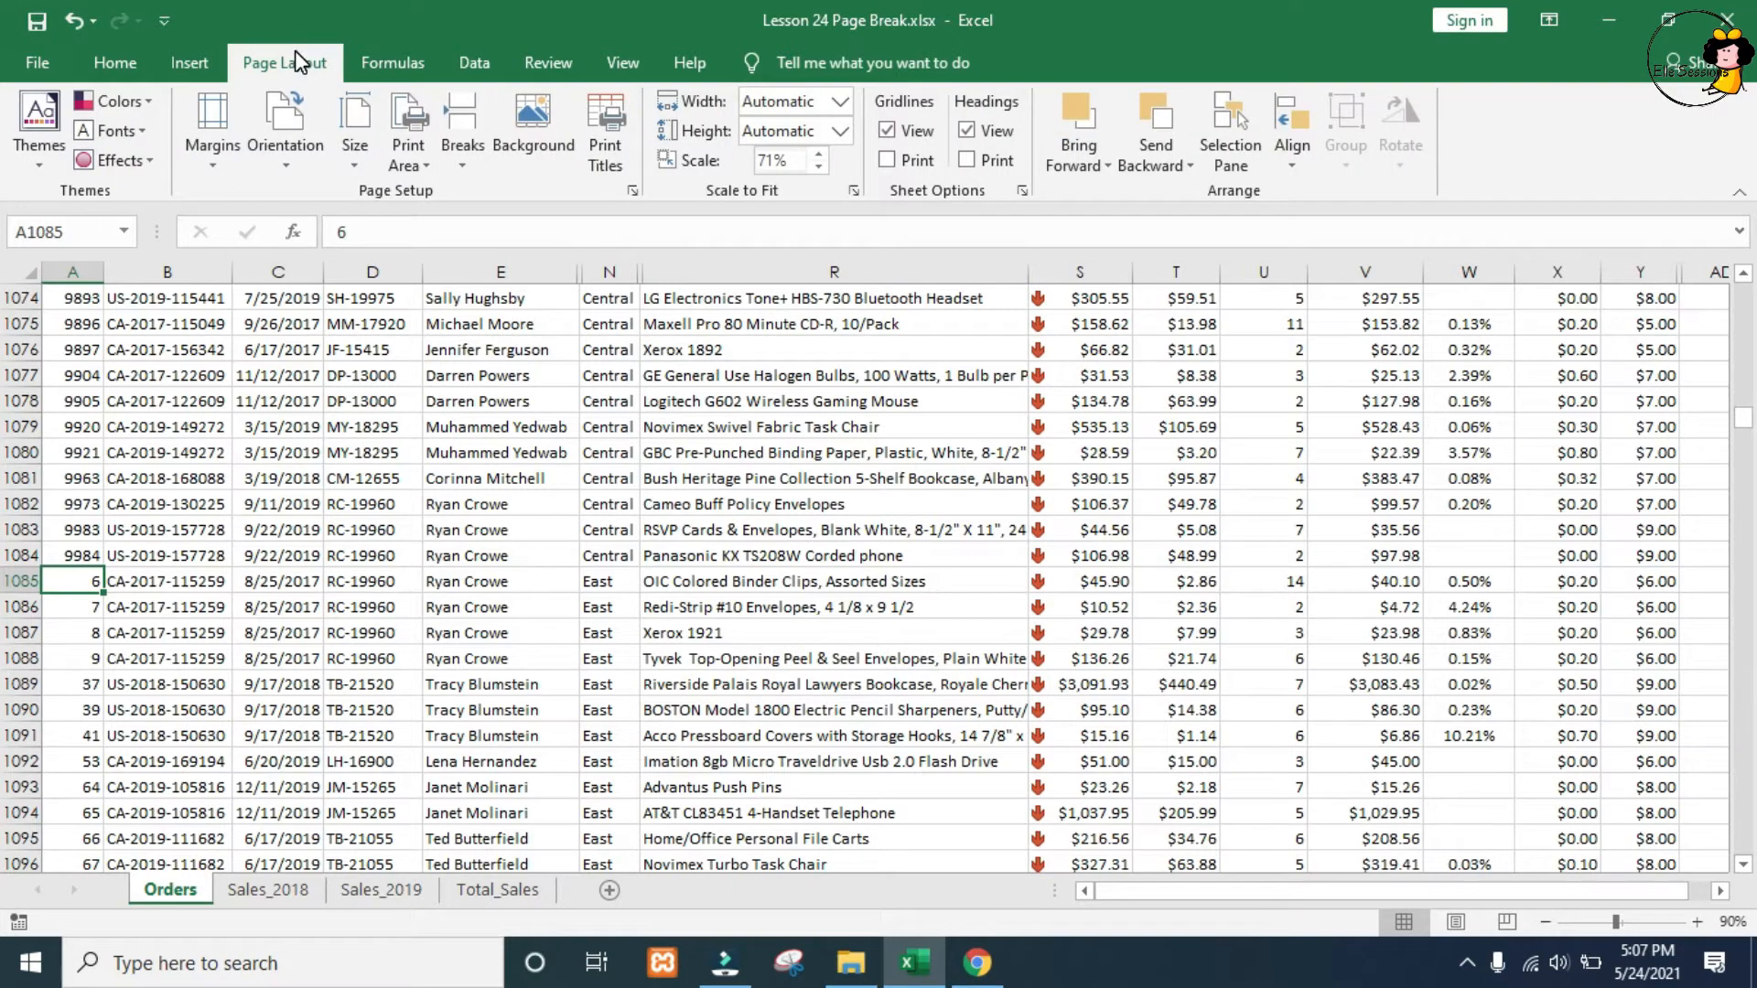
pyautogui.click(403, 194)
pyautogui.click(467, 167)
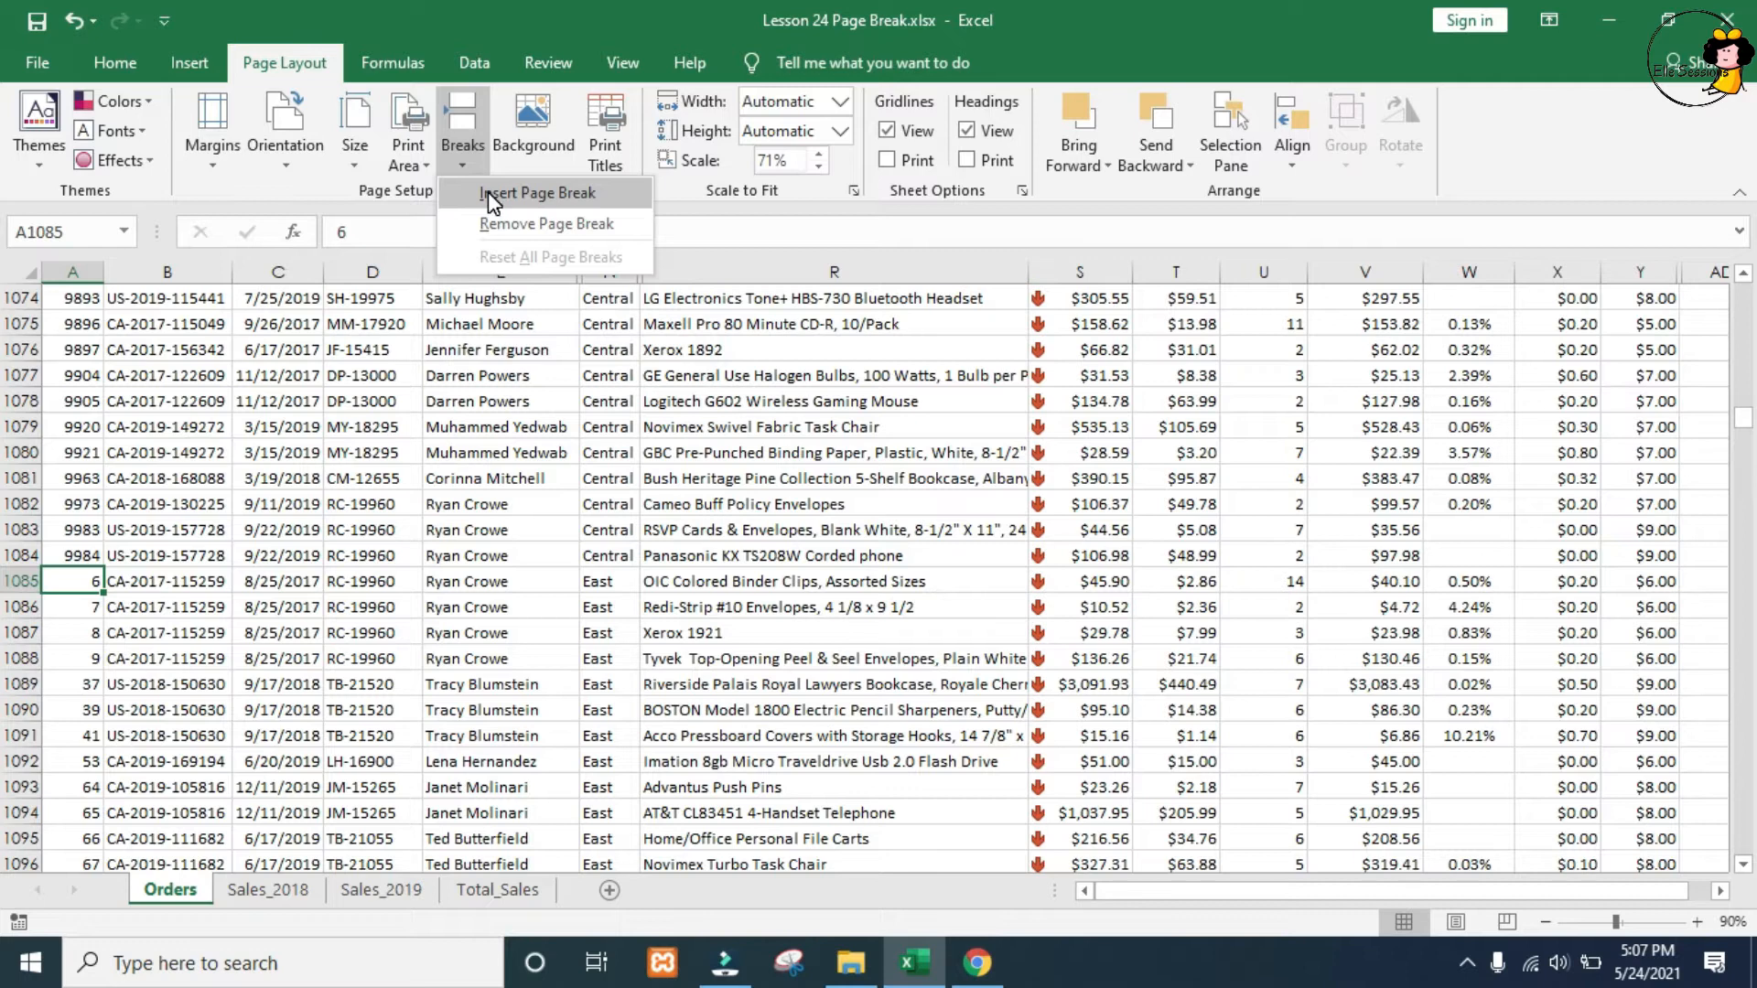
pyautogui.click(488, 193)
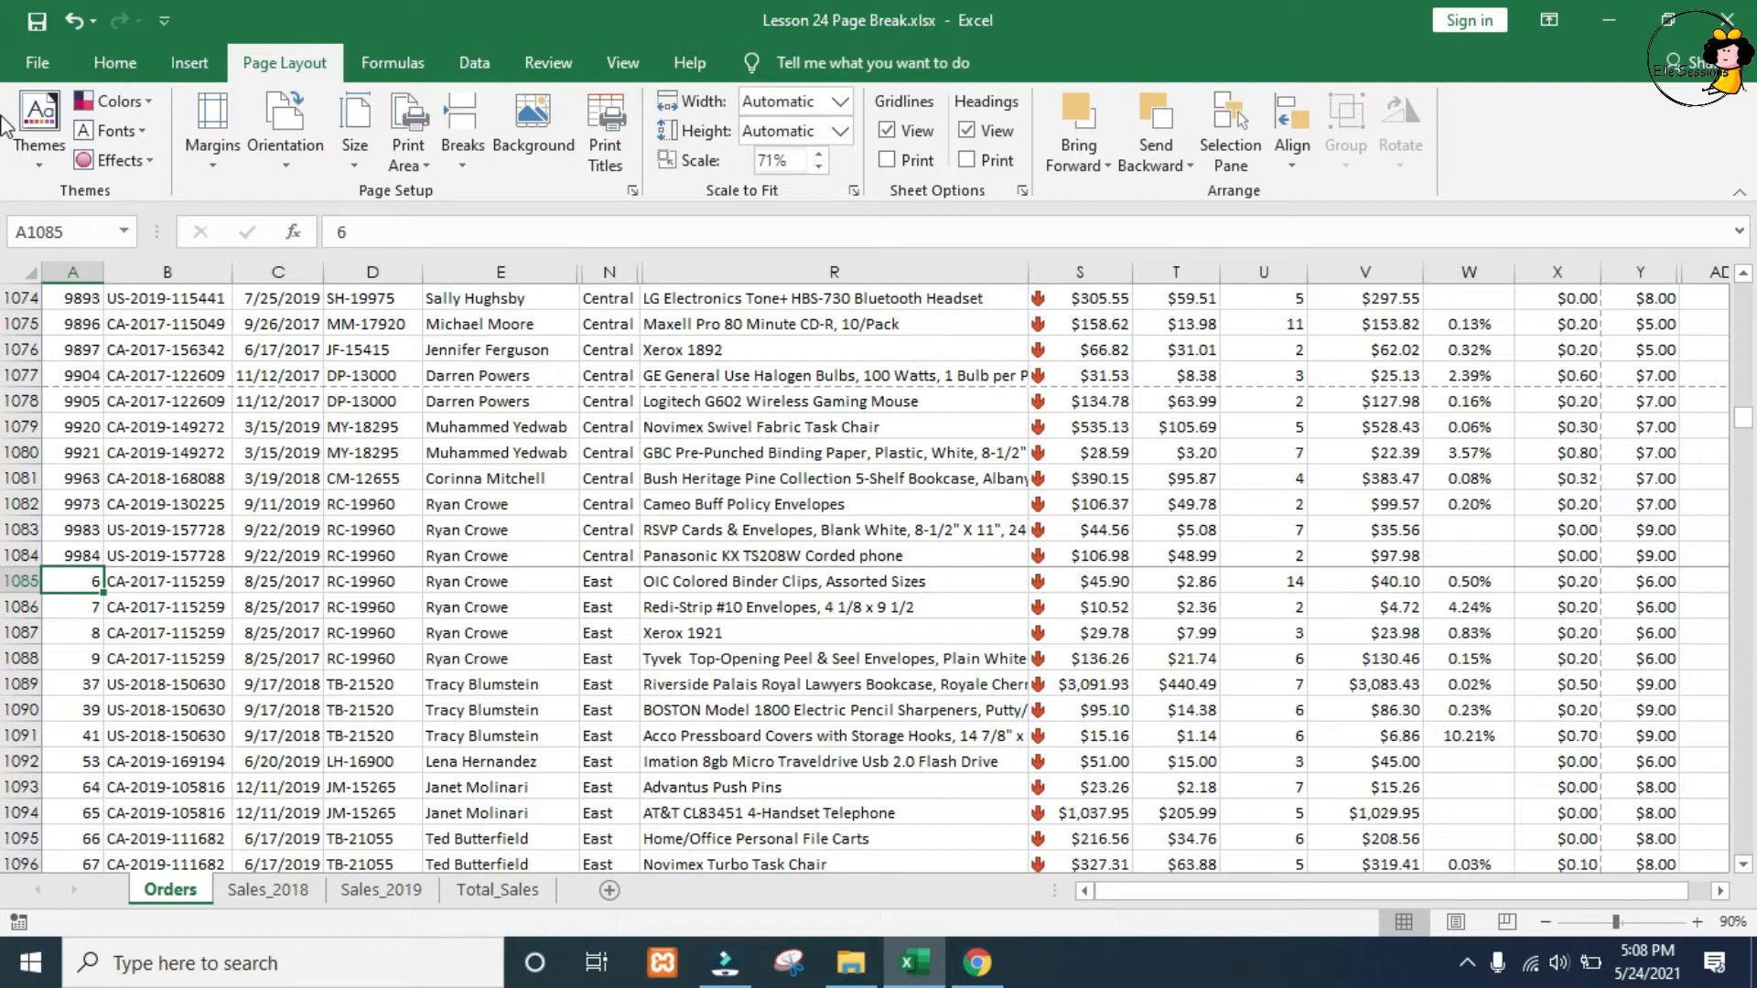
# - Remove the page break above row 1085 and return to cell A1
pyautogui.click(462, 153)
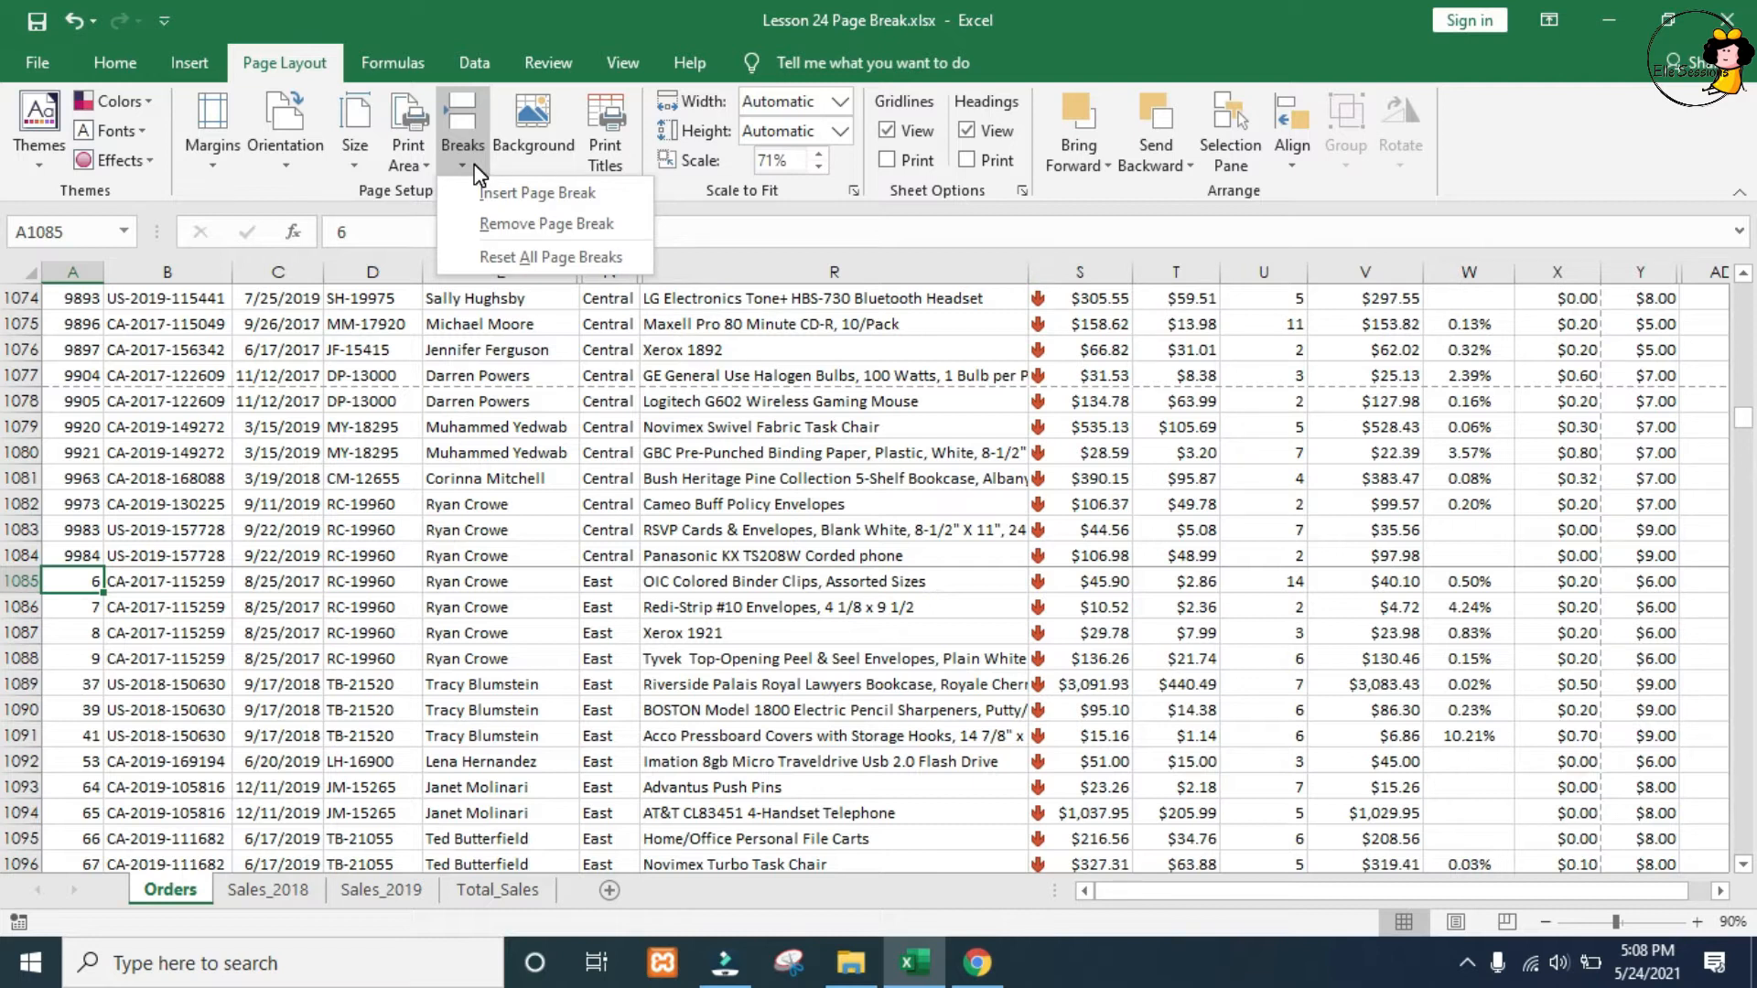
pyautogui.click(531, 224)
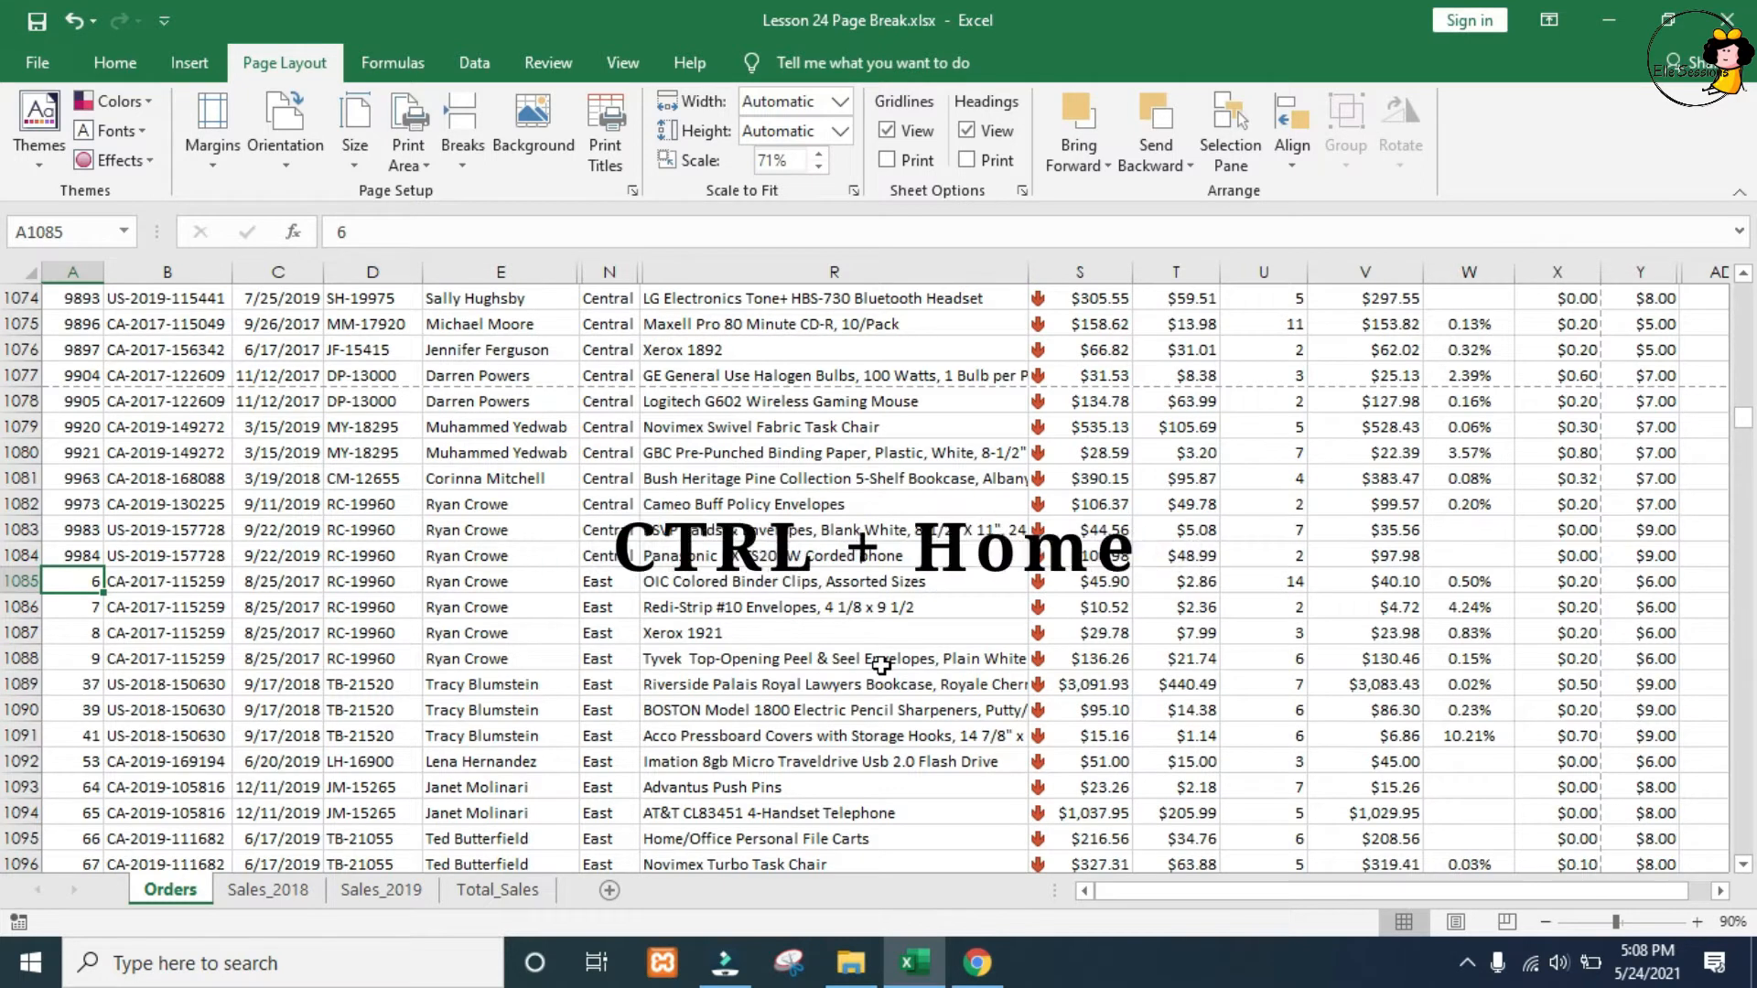
pyautogui.hotkey('ctrl', 'Home')
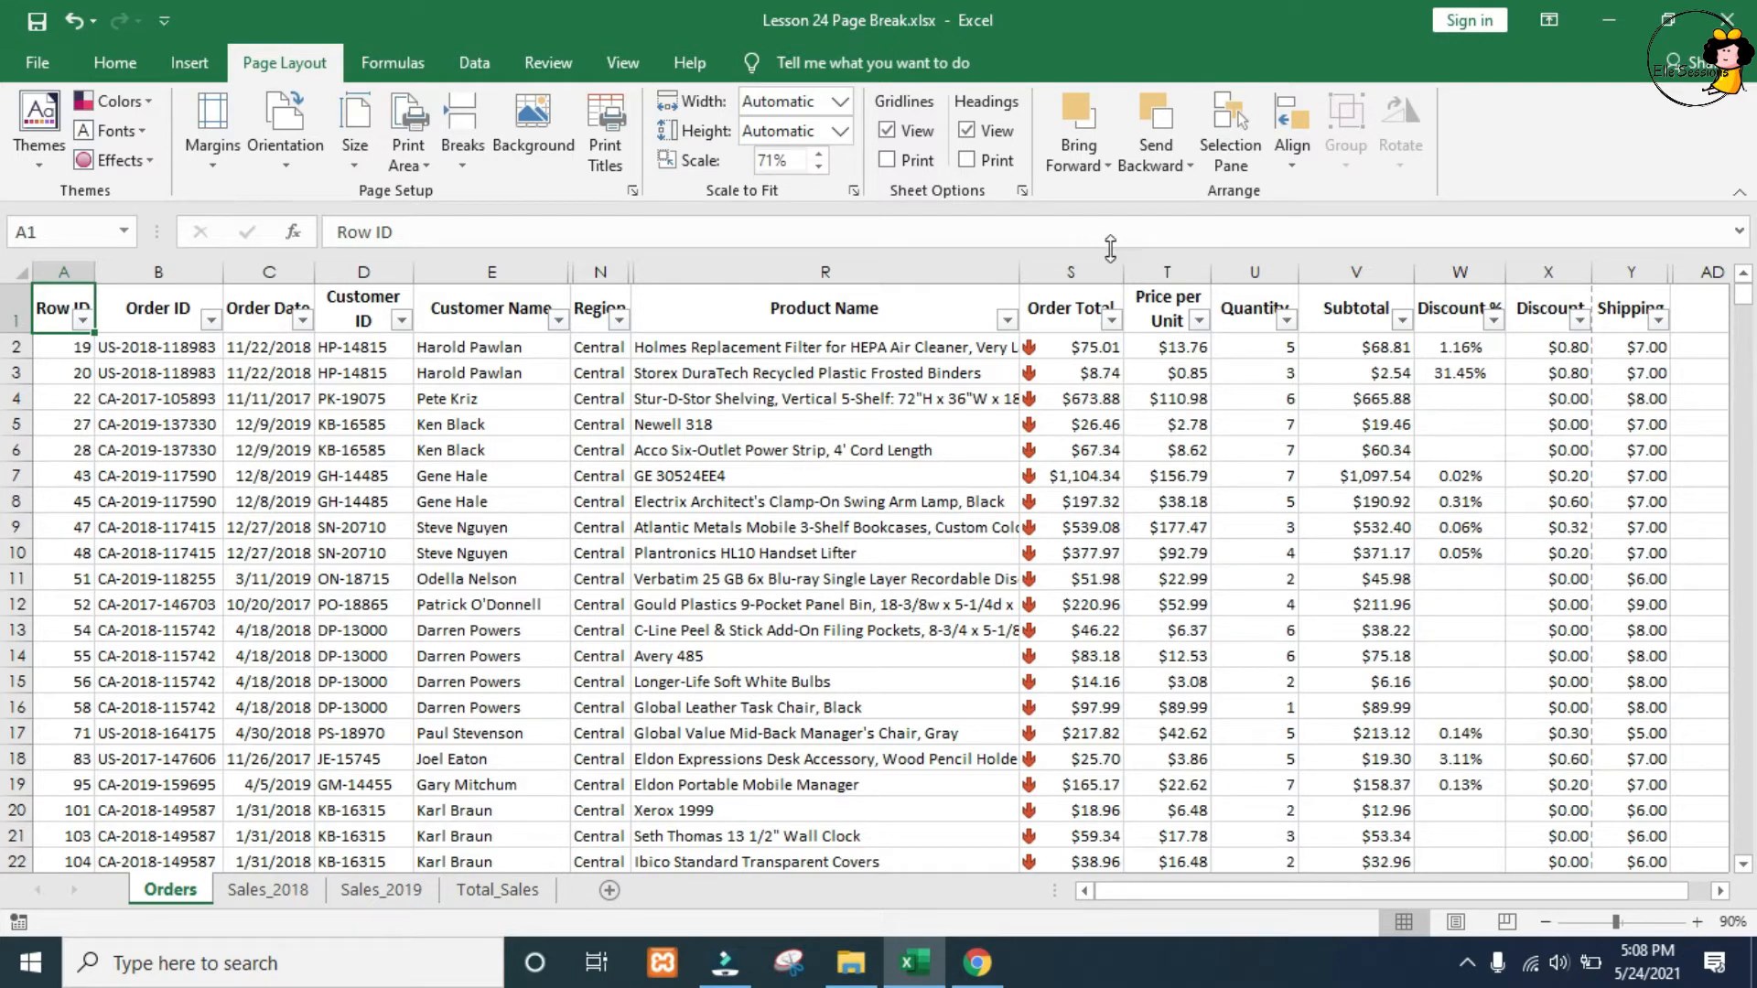
# - Sort the Orders data by Order Total from Largest to Smallest
pyautogui.click(1070, 314)
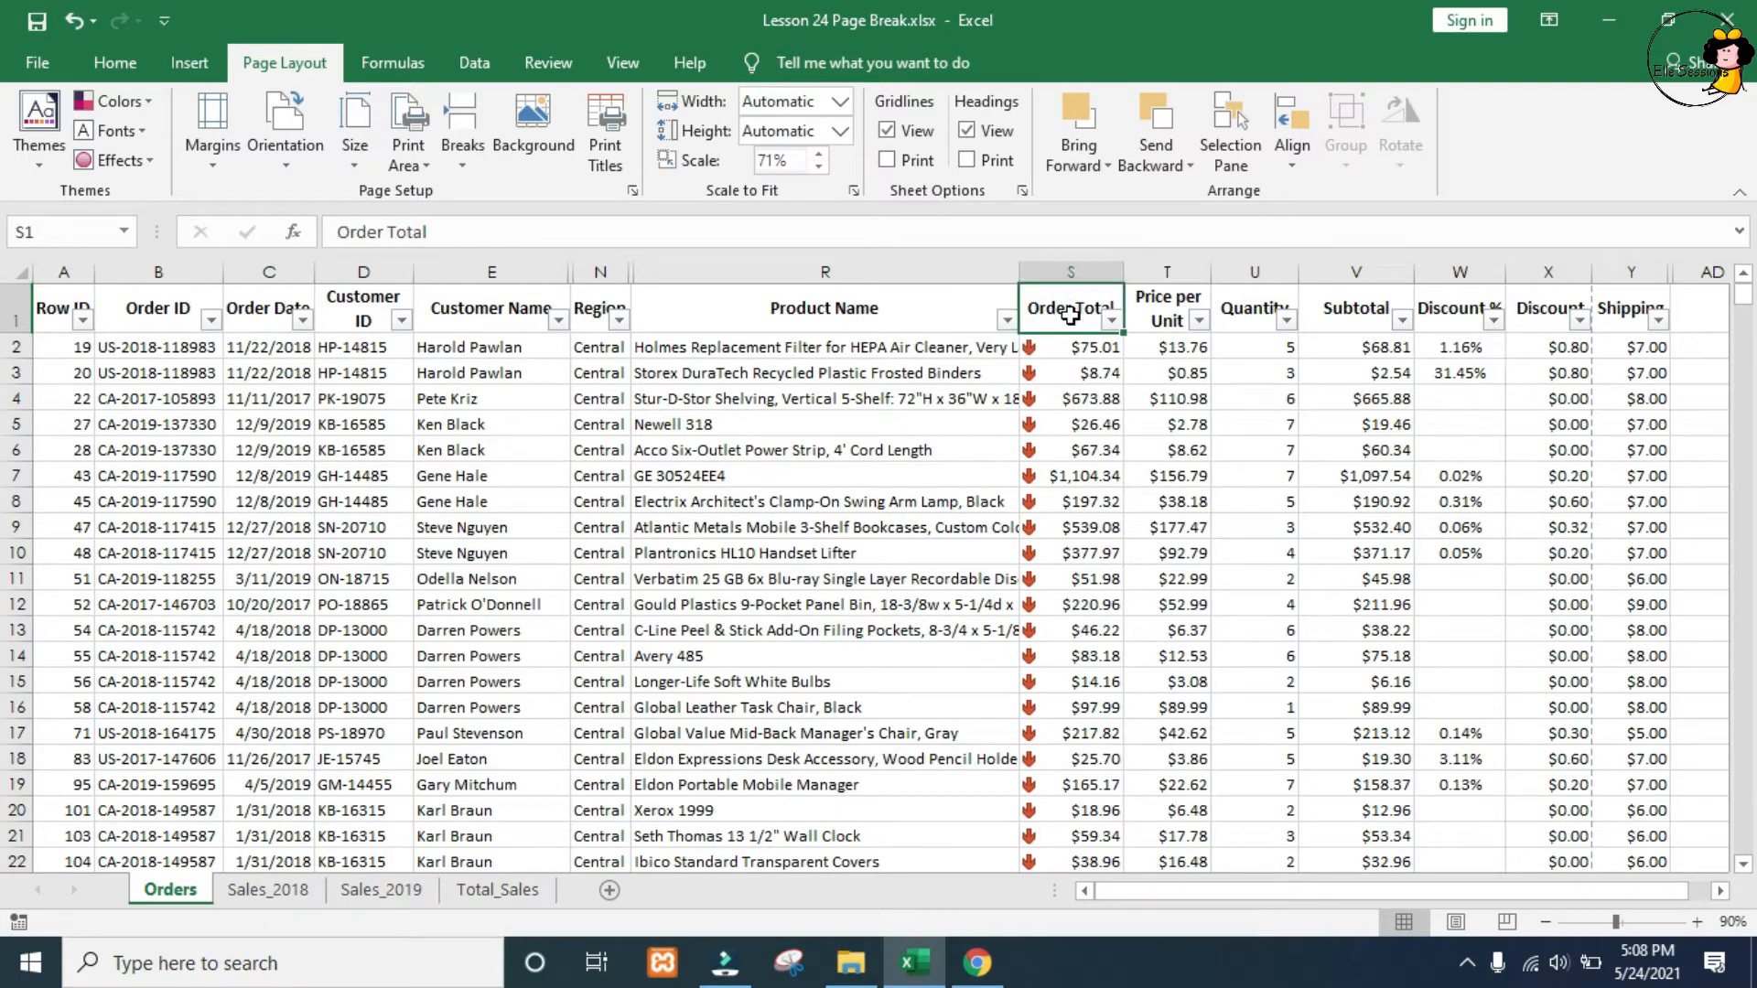
pyautogui.click(451, 64)
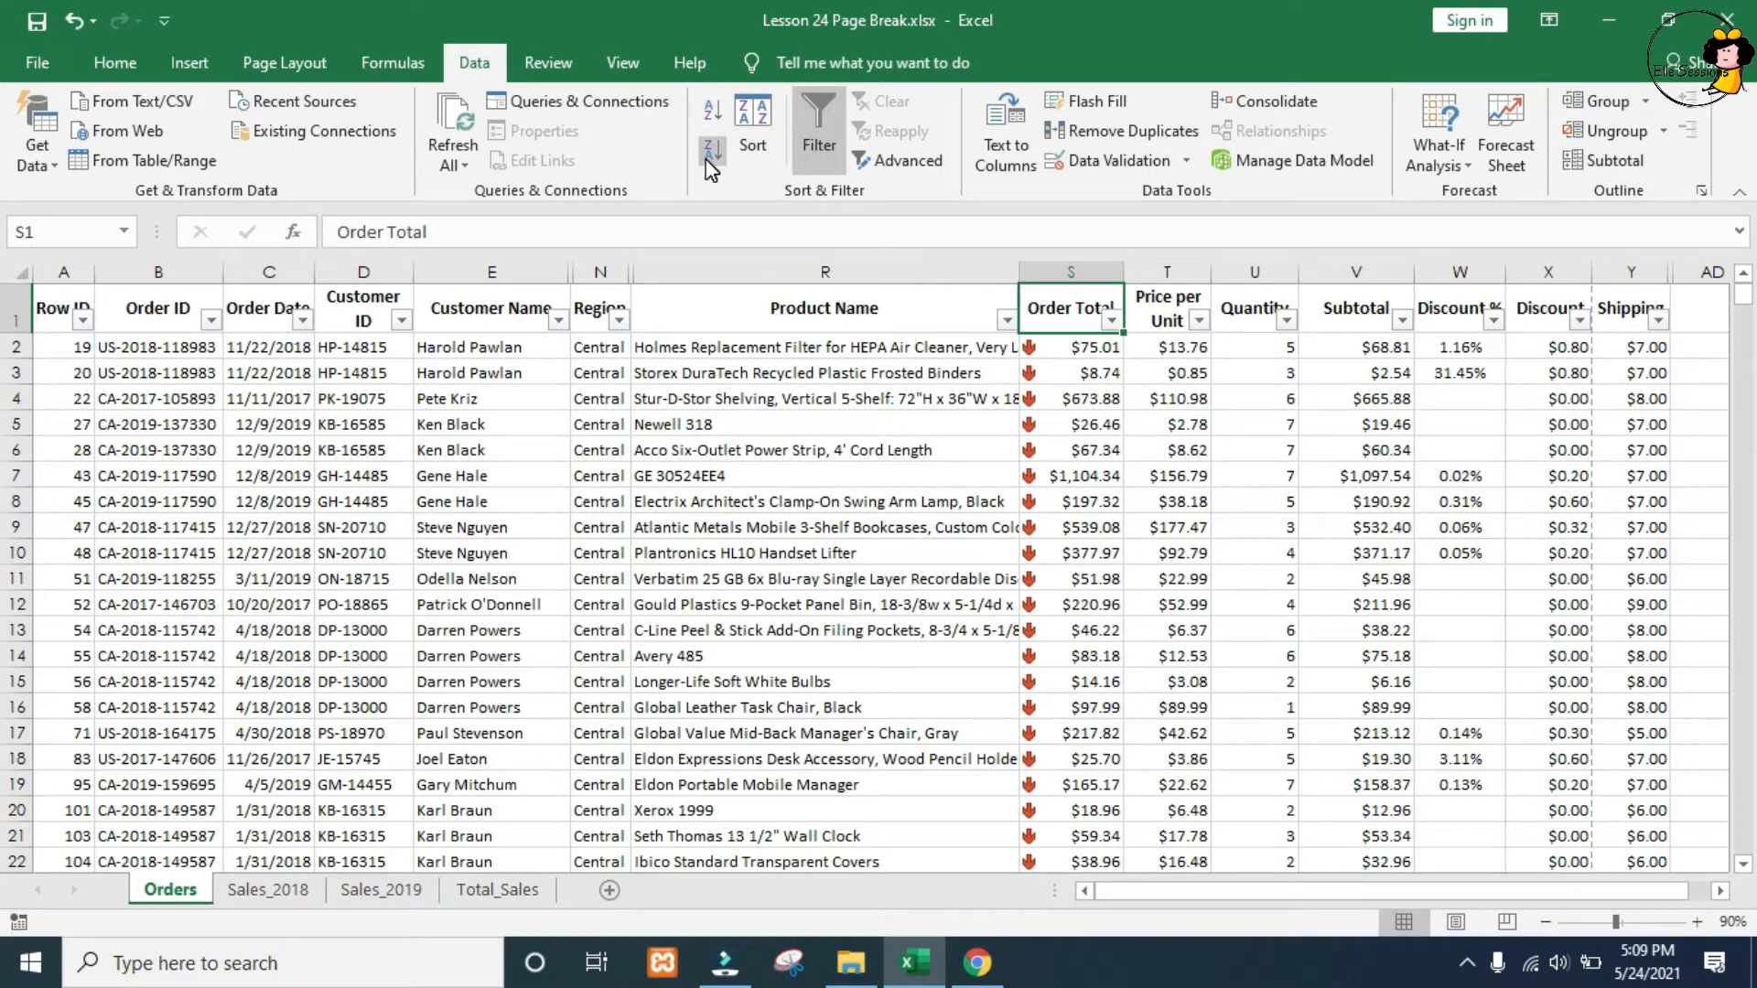
pyautogui.click(744, 126)
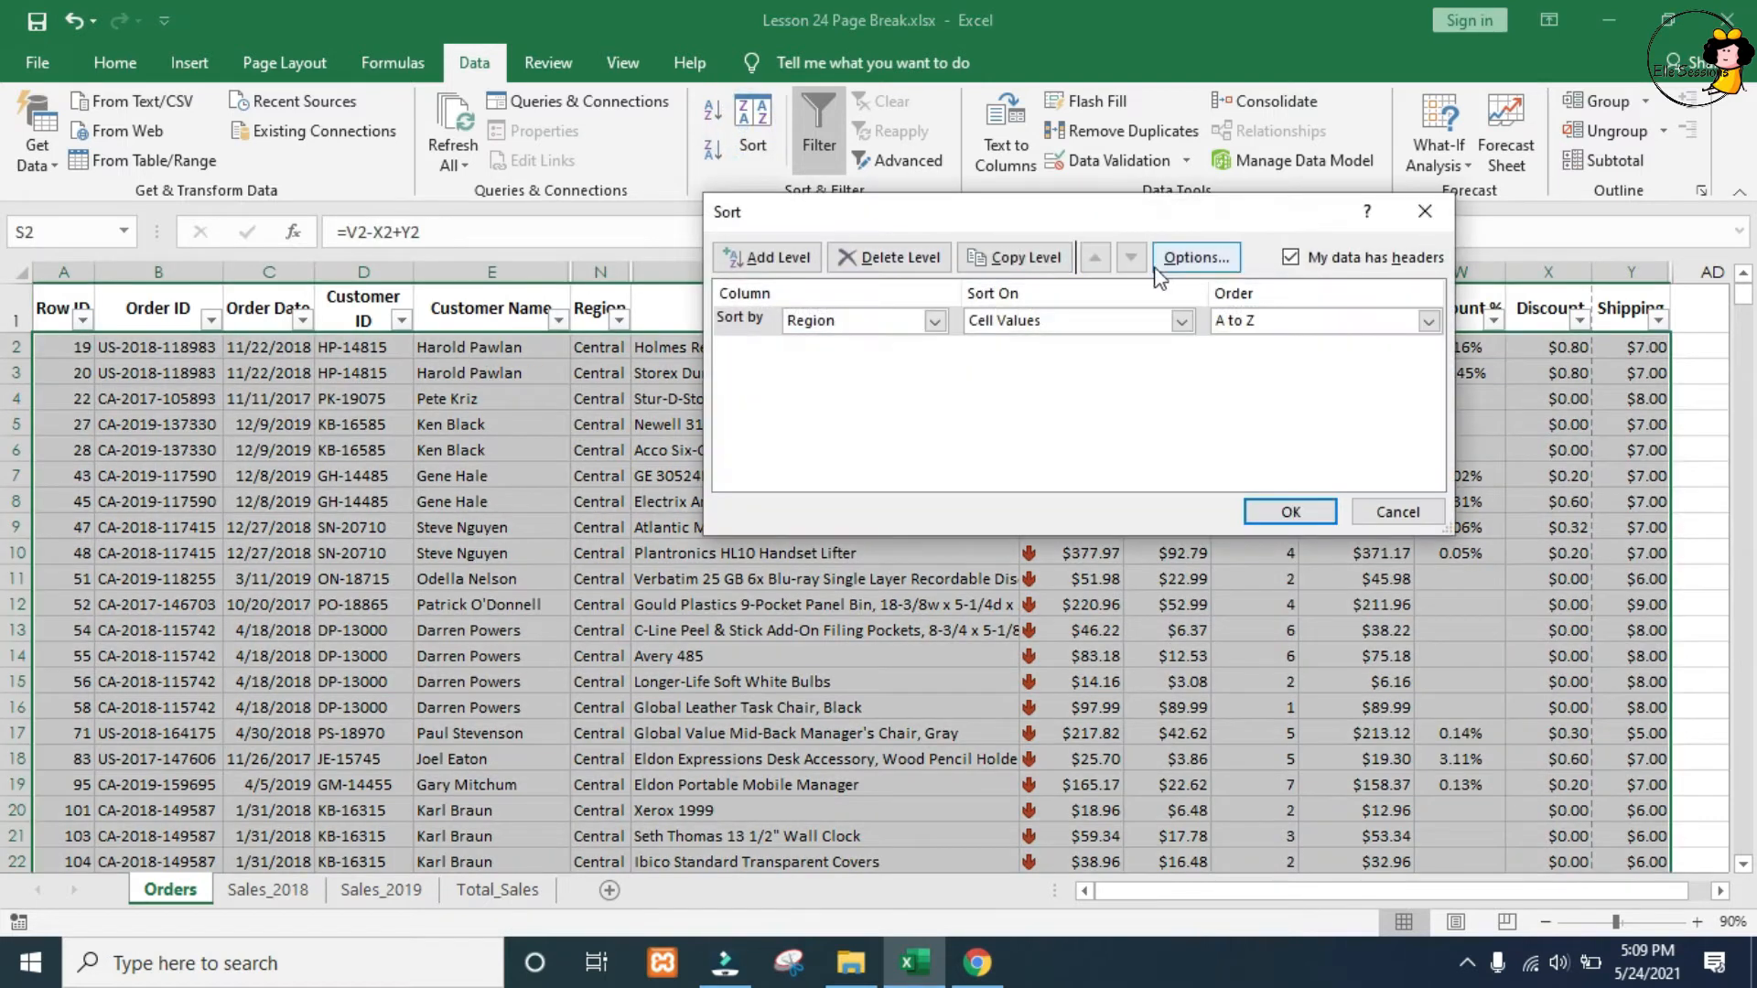
pyautogui.click(934, 323)
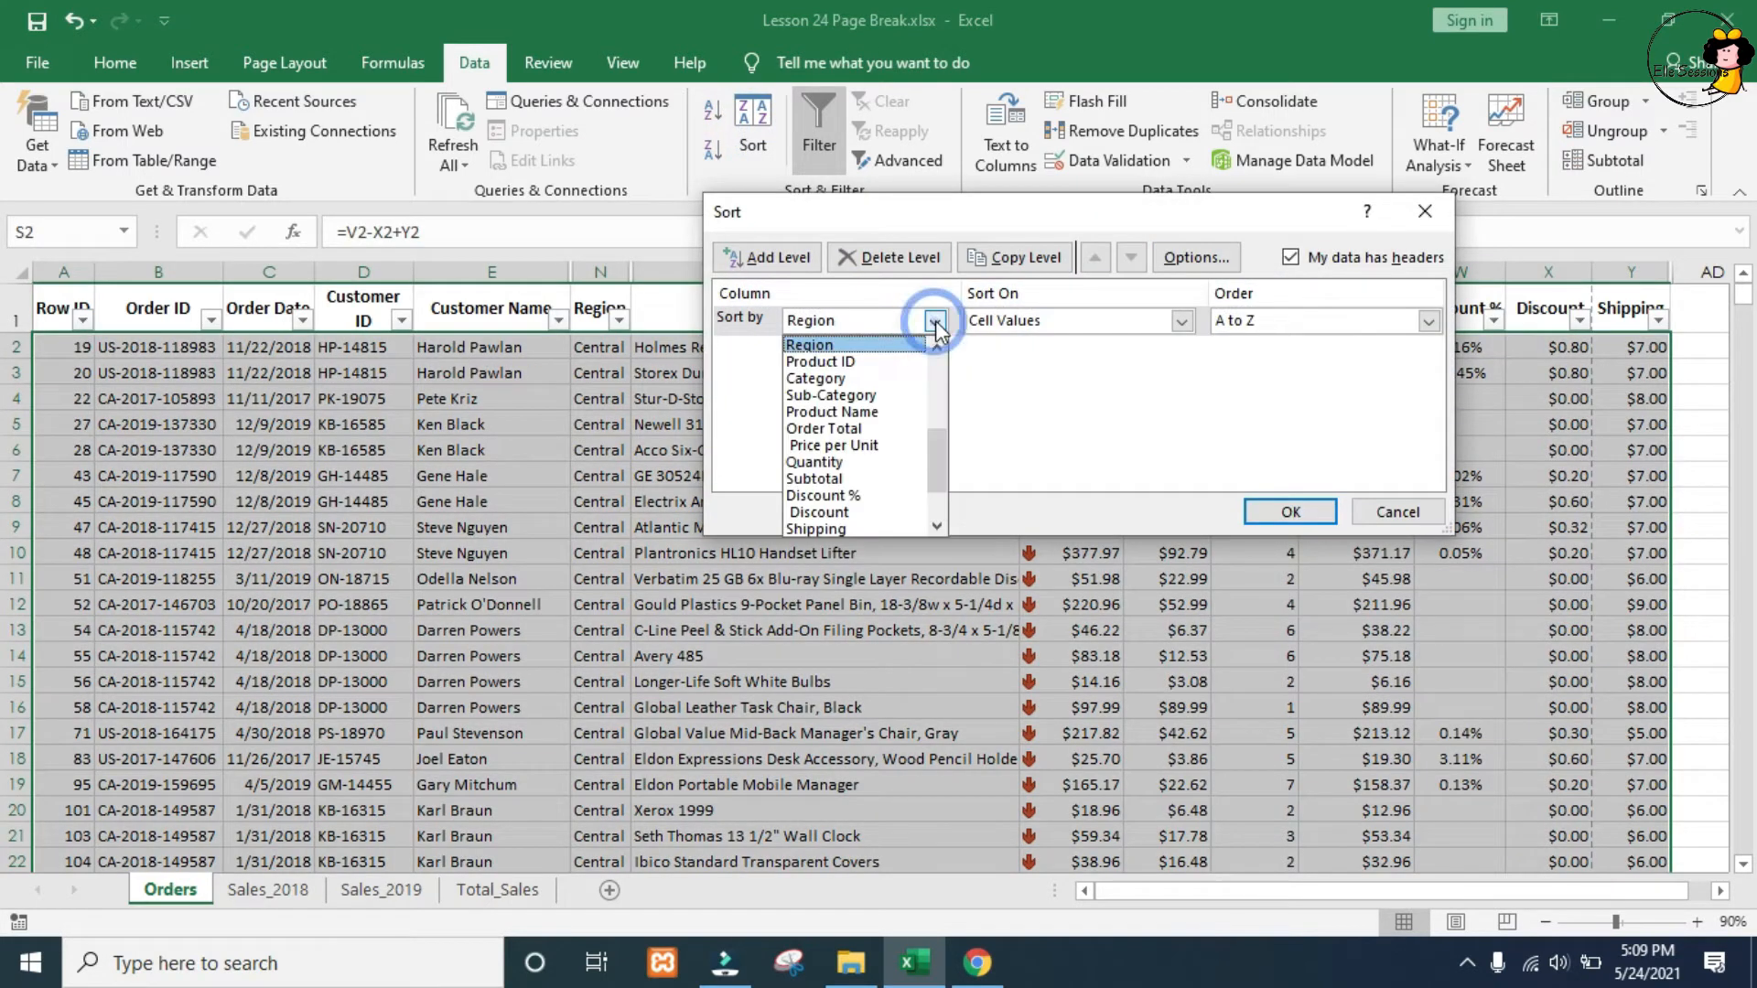
pyautogui.click(945, 435)
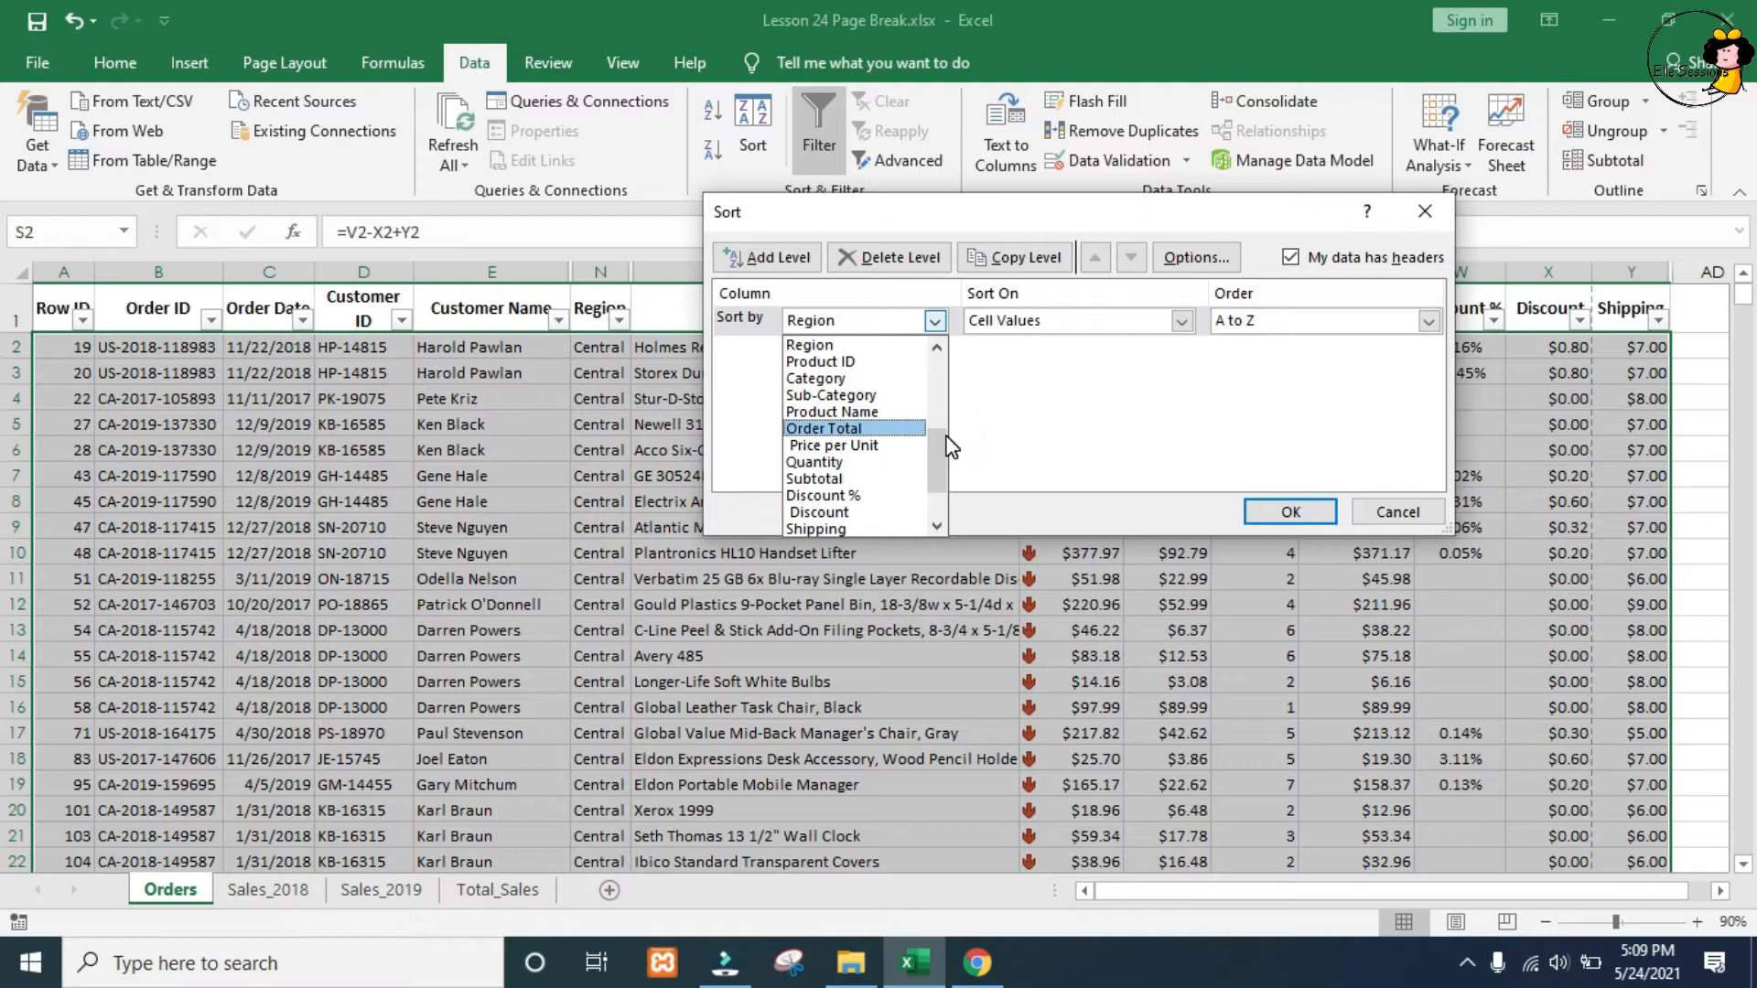
pyautogui.click(901, 430)
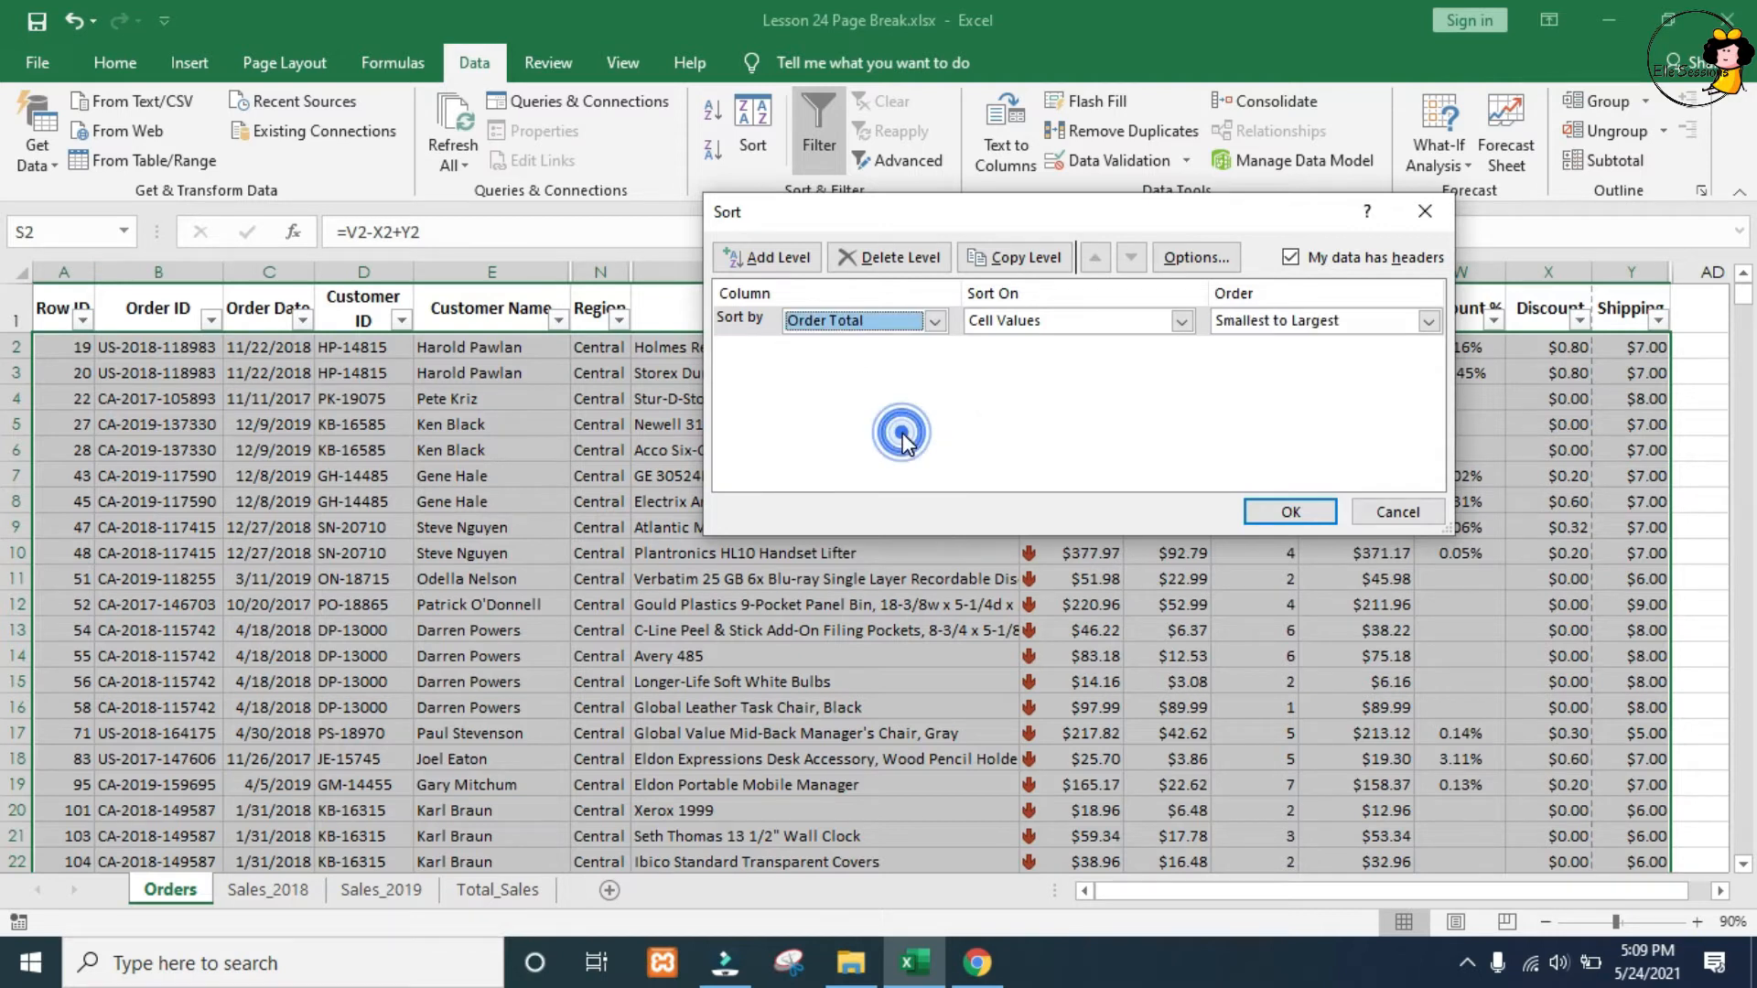
pyautogui.click(1397, 318)
pyautogui.click(1388, 360)
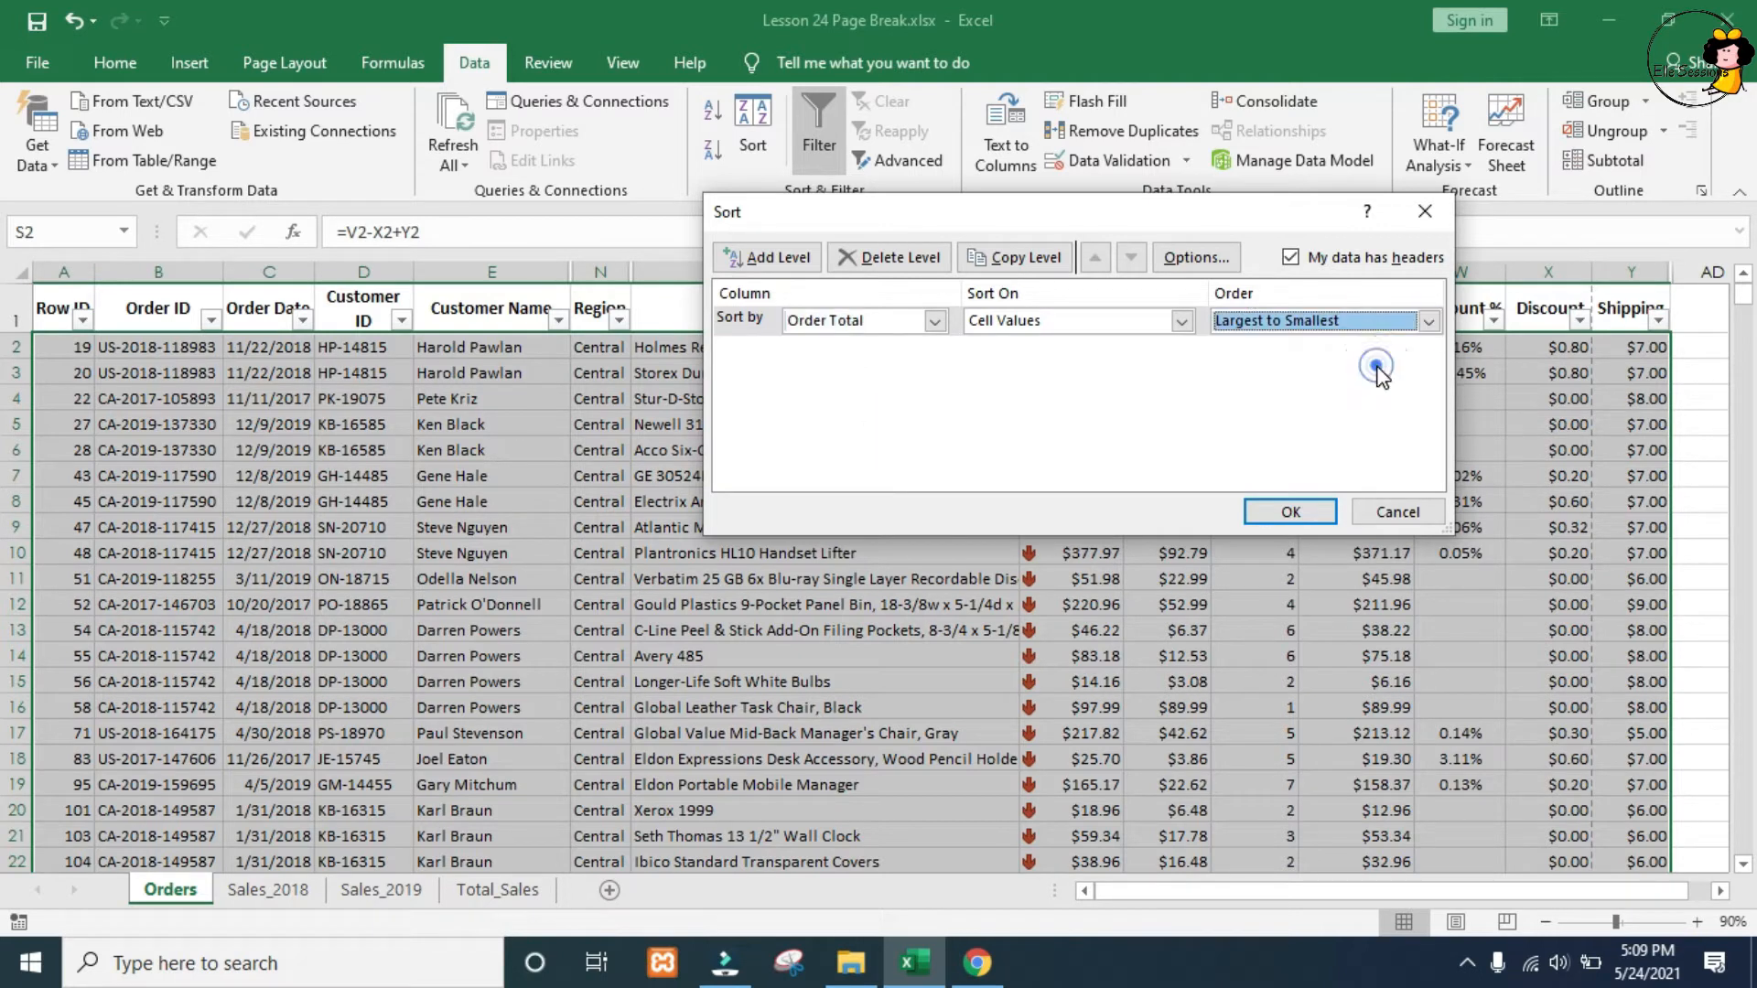
pyautogui.click(1293, 511)
pyautogui.press('Up')
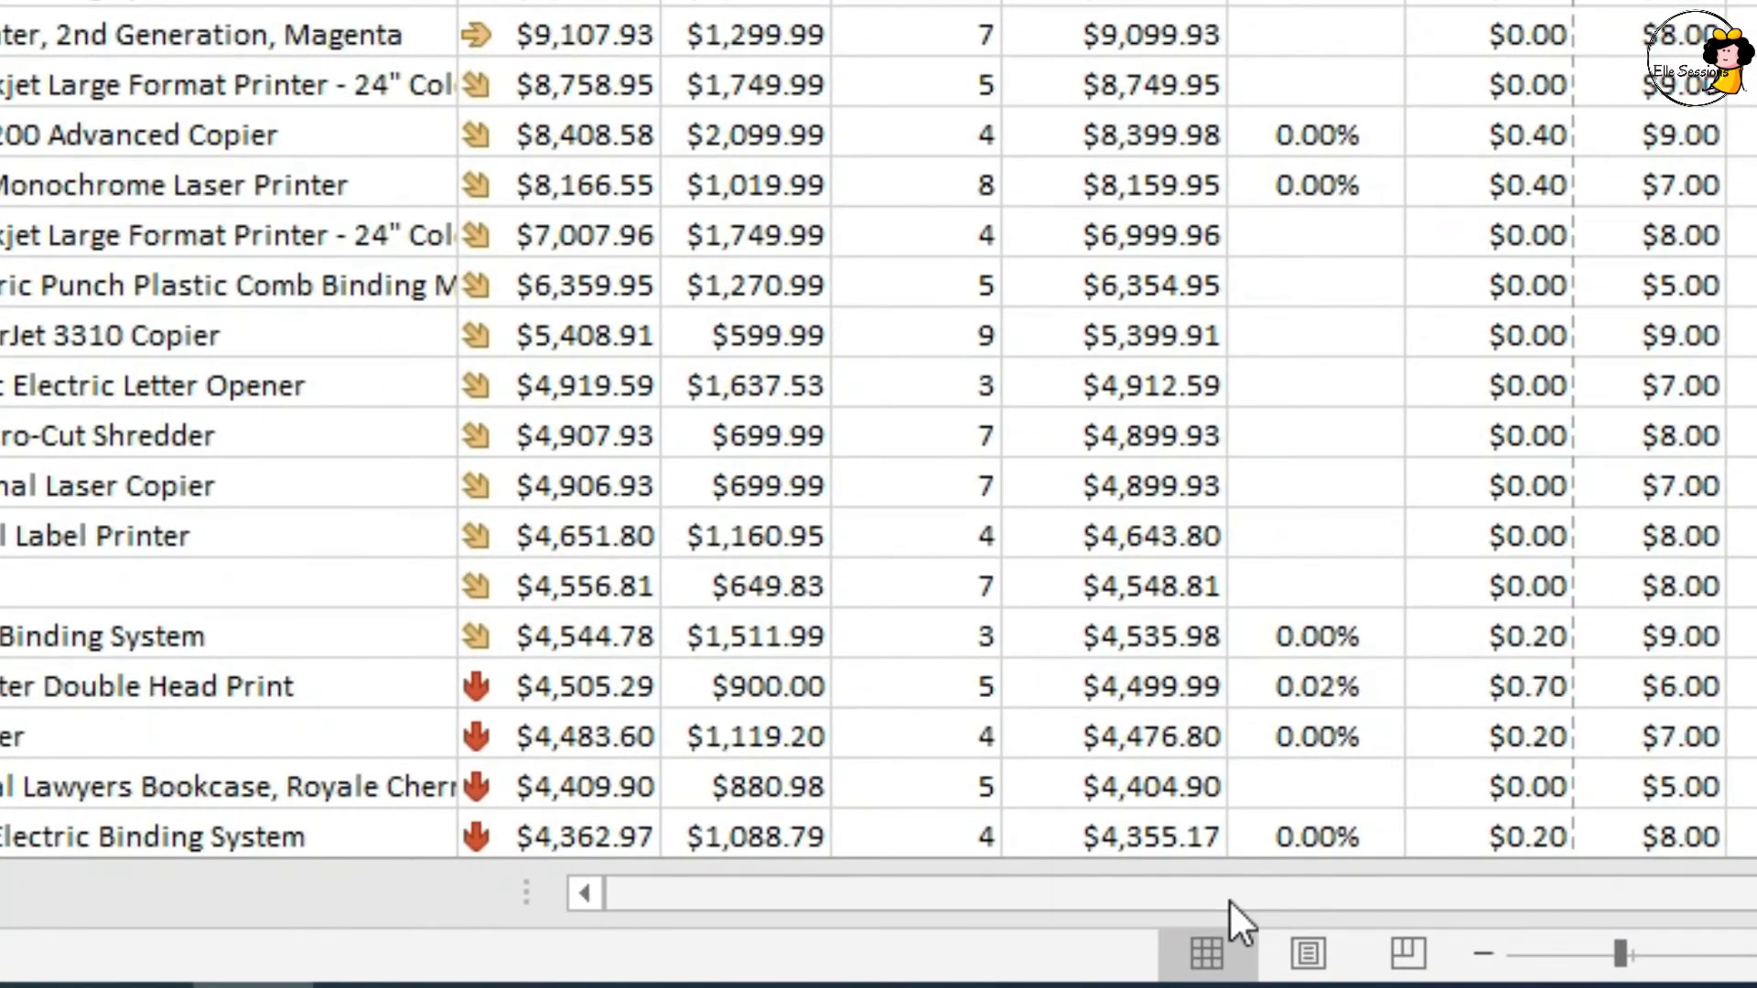
# - Switch to Page Break Preview and move the vertical page break before the Shipping column to that column's right edge
pyautogui.click(1409, 954)
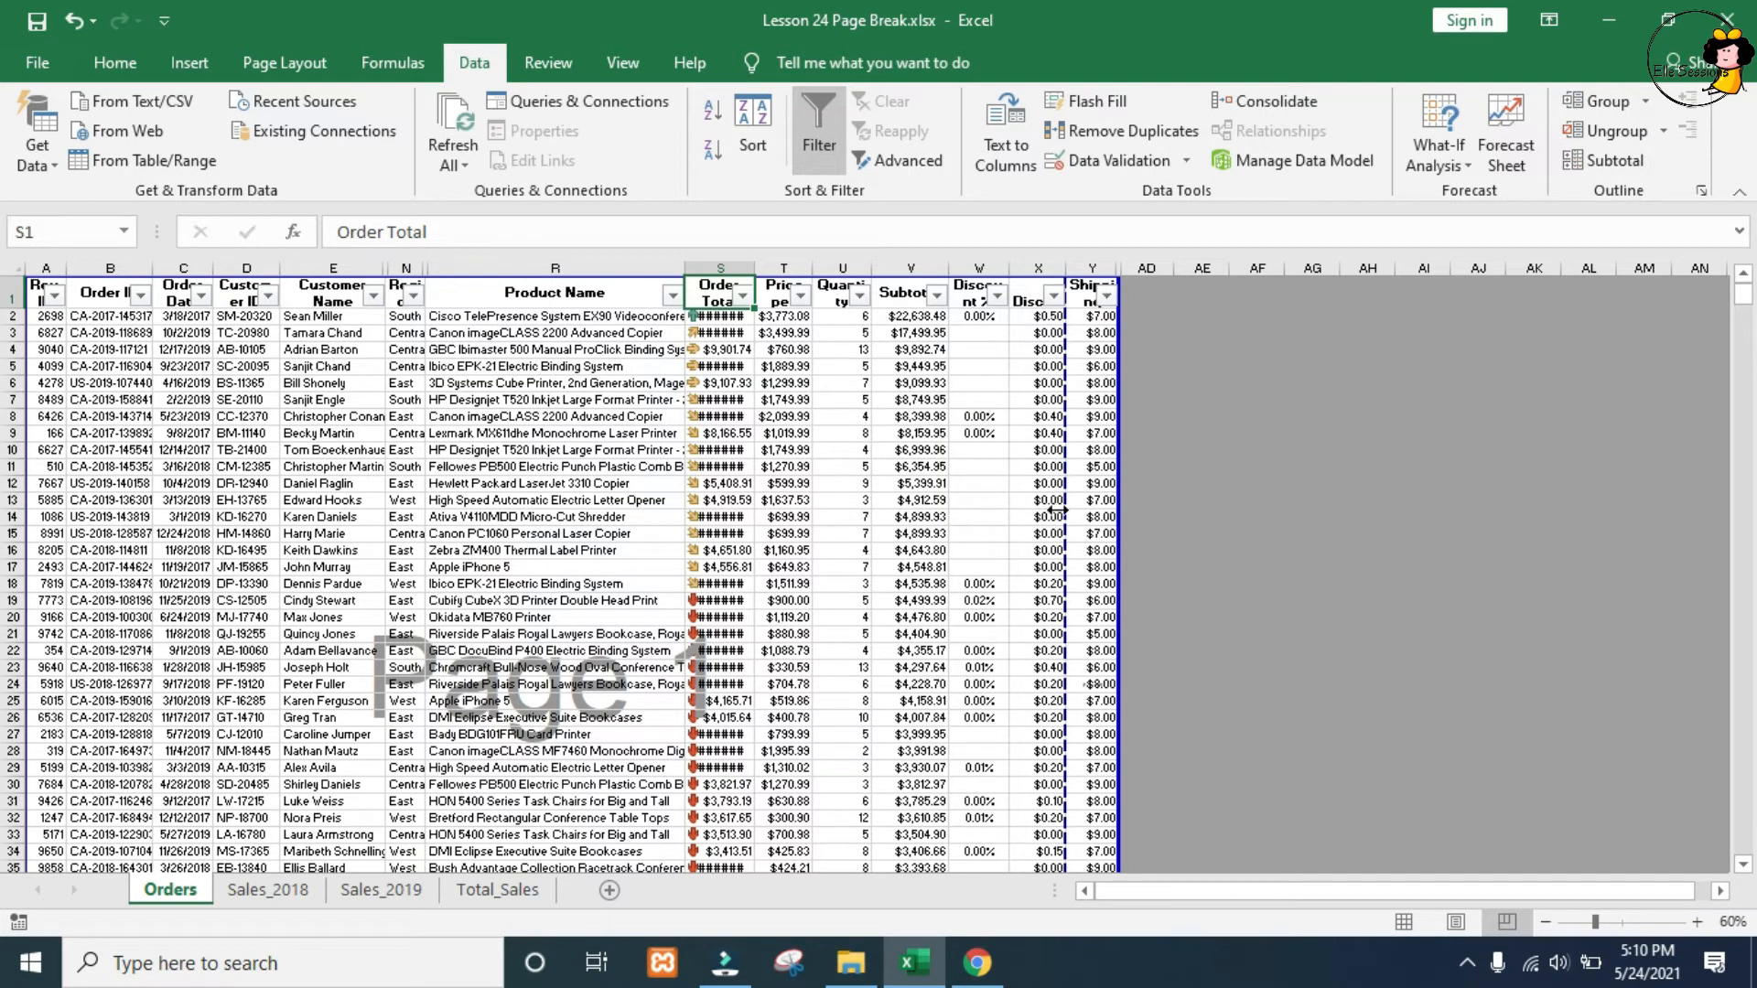
pyautogui.scroll(-6, 758, 675)
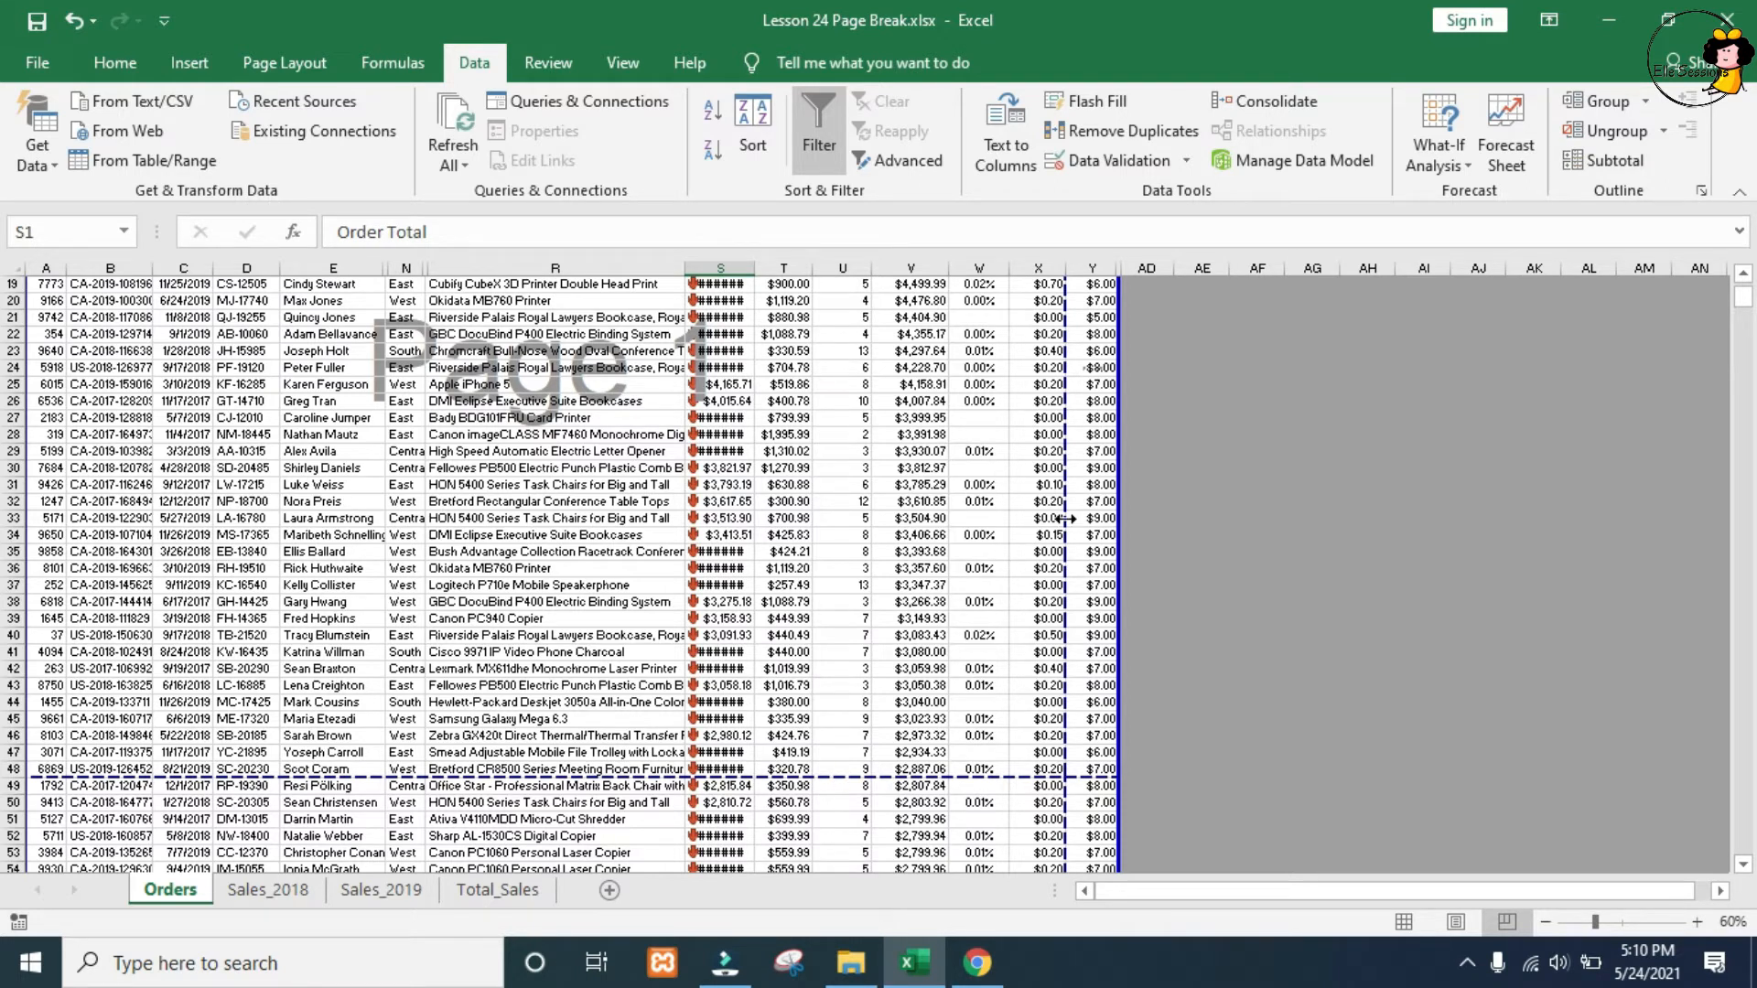
pyautogui.moveTo(1064, 519); pyautogui.dragTo(1131, 520)
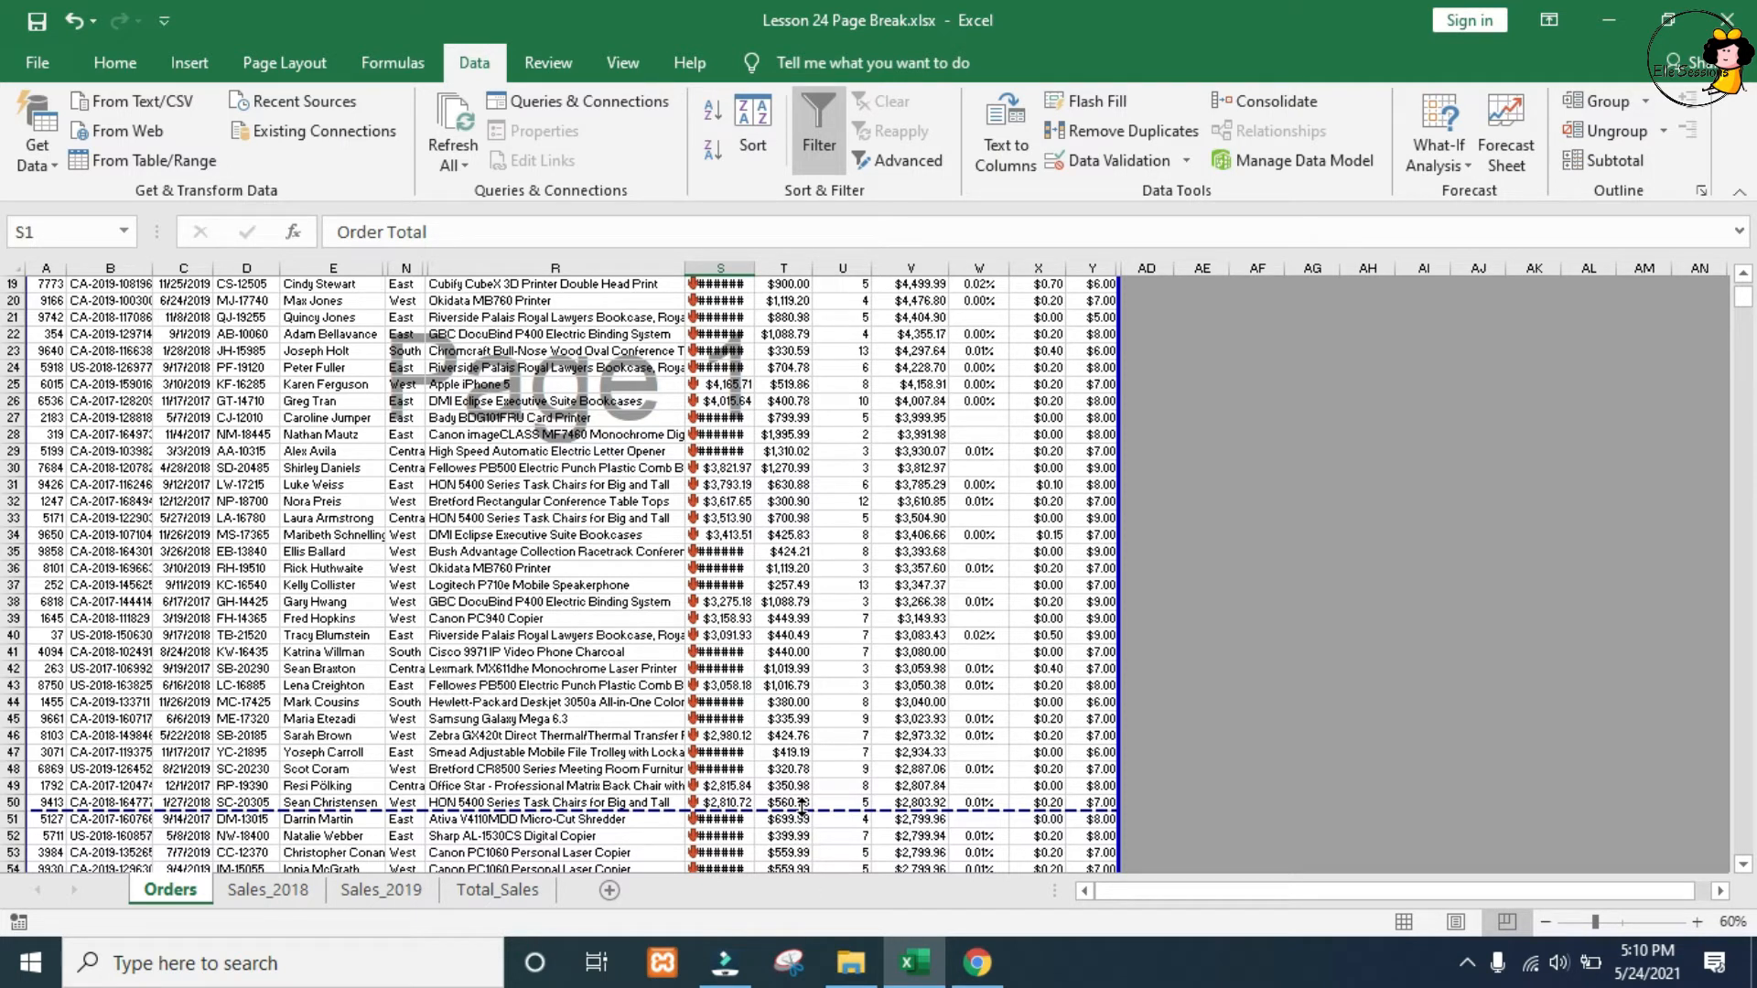
# - Move the first horizontal page break from below row 50 up to below row 18 and further up to below row 2
pyautogui.moveTo(801, 805); pyautogui.dragTo(810, 363)
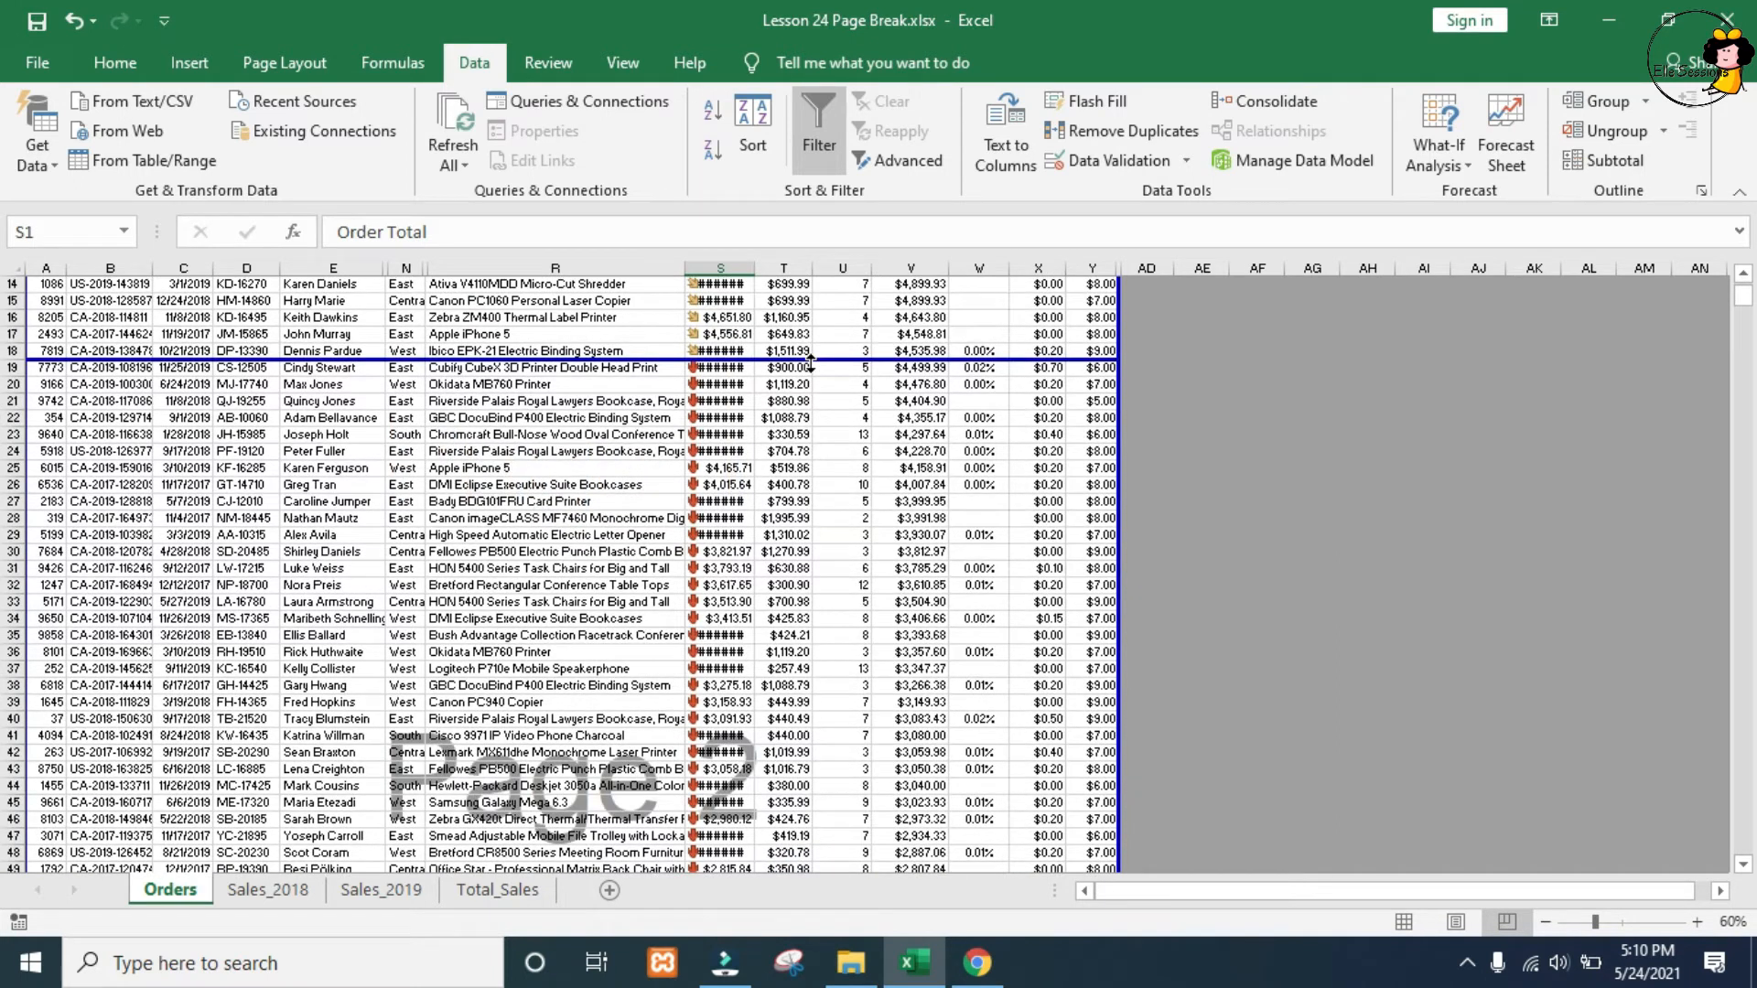
pyautogui.scroll(4, 810, 363)
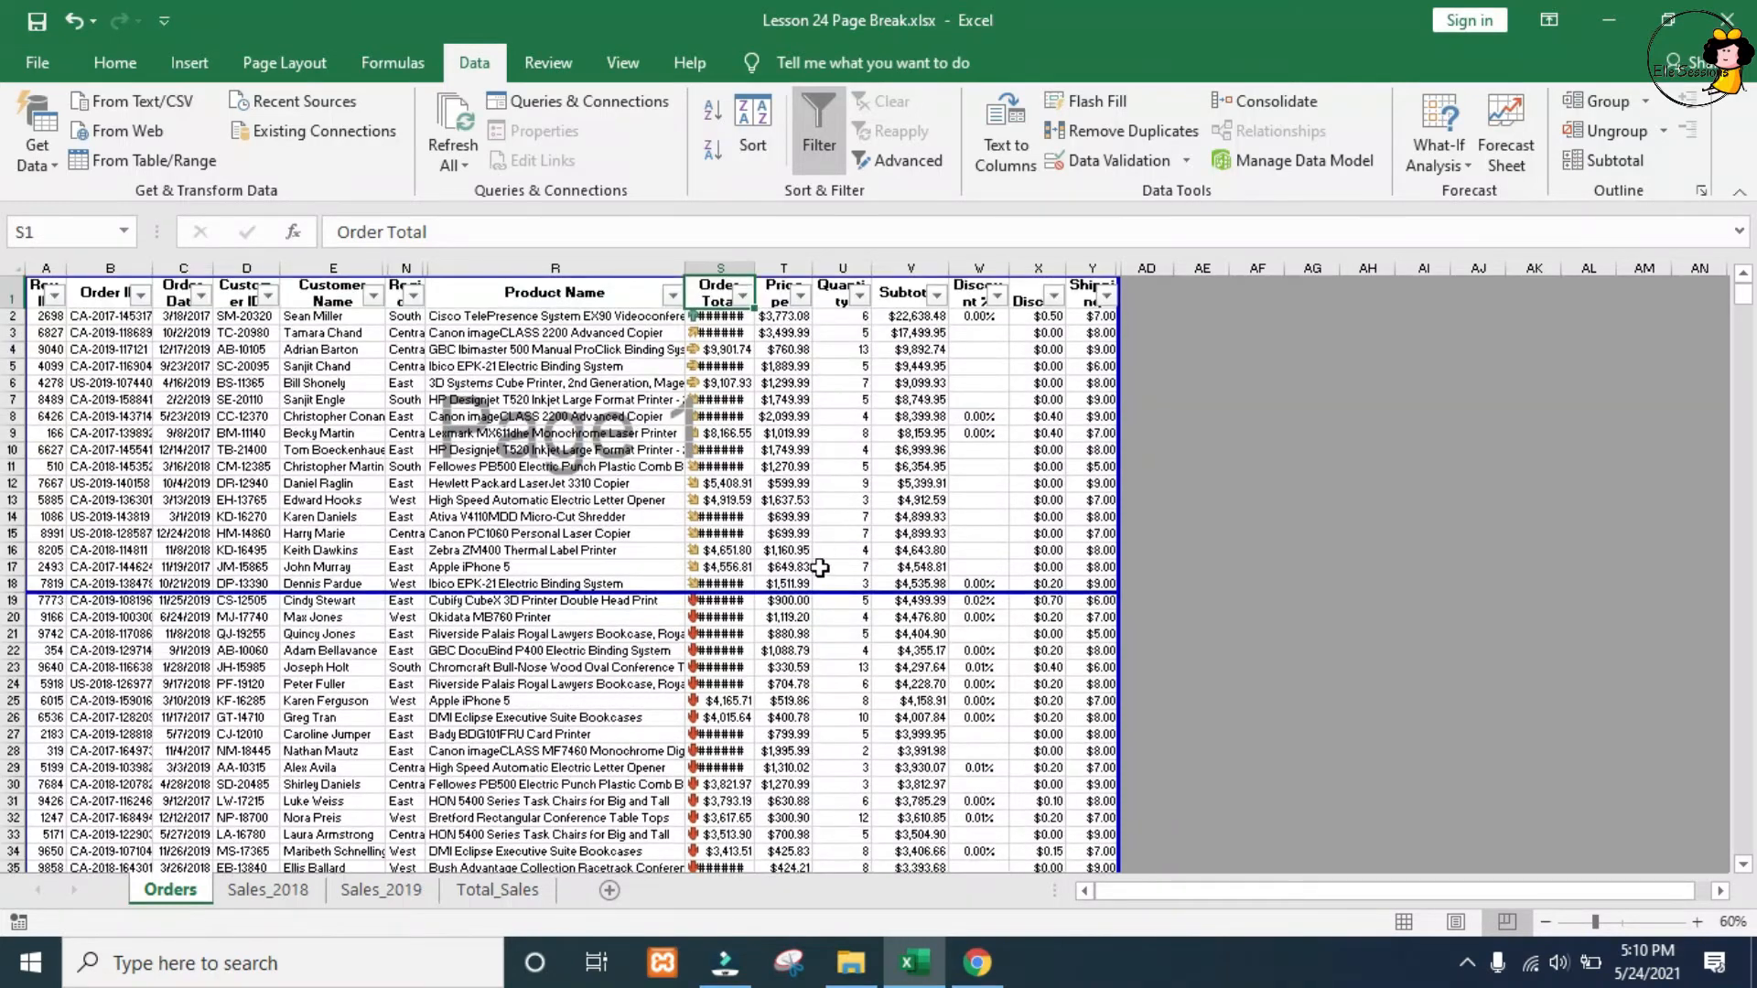
pyautogui.moveTo(828, 590); pyautogui.dragTo(823, 324)
# - Move the automatic page break below row 53 up to just below row 18
pyautogui.scroll(-4, 952, 678)
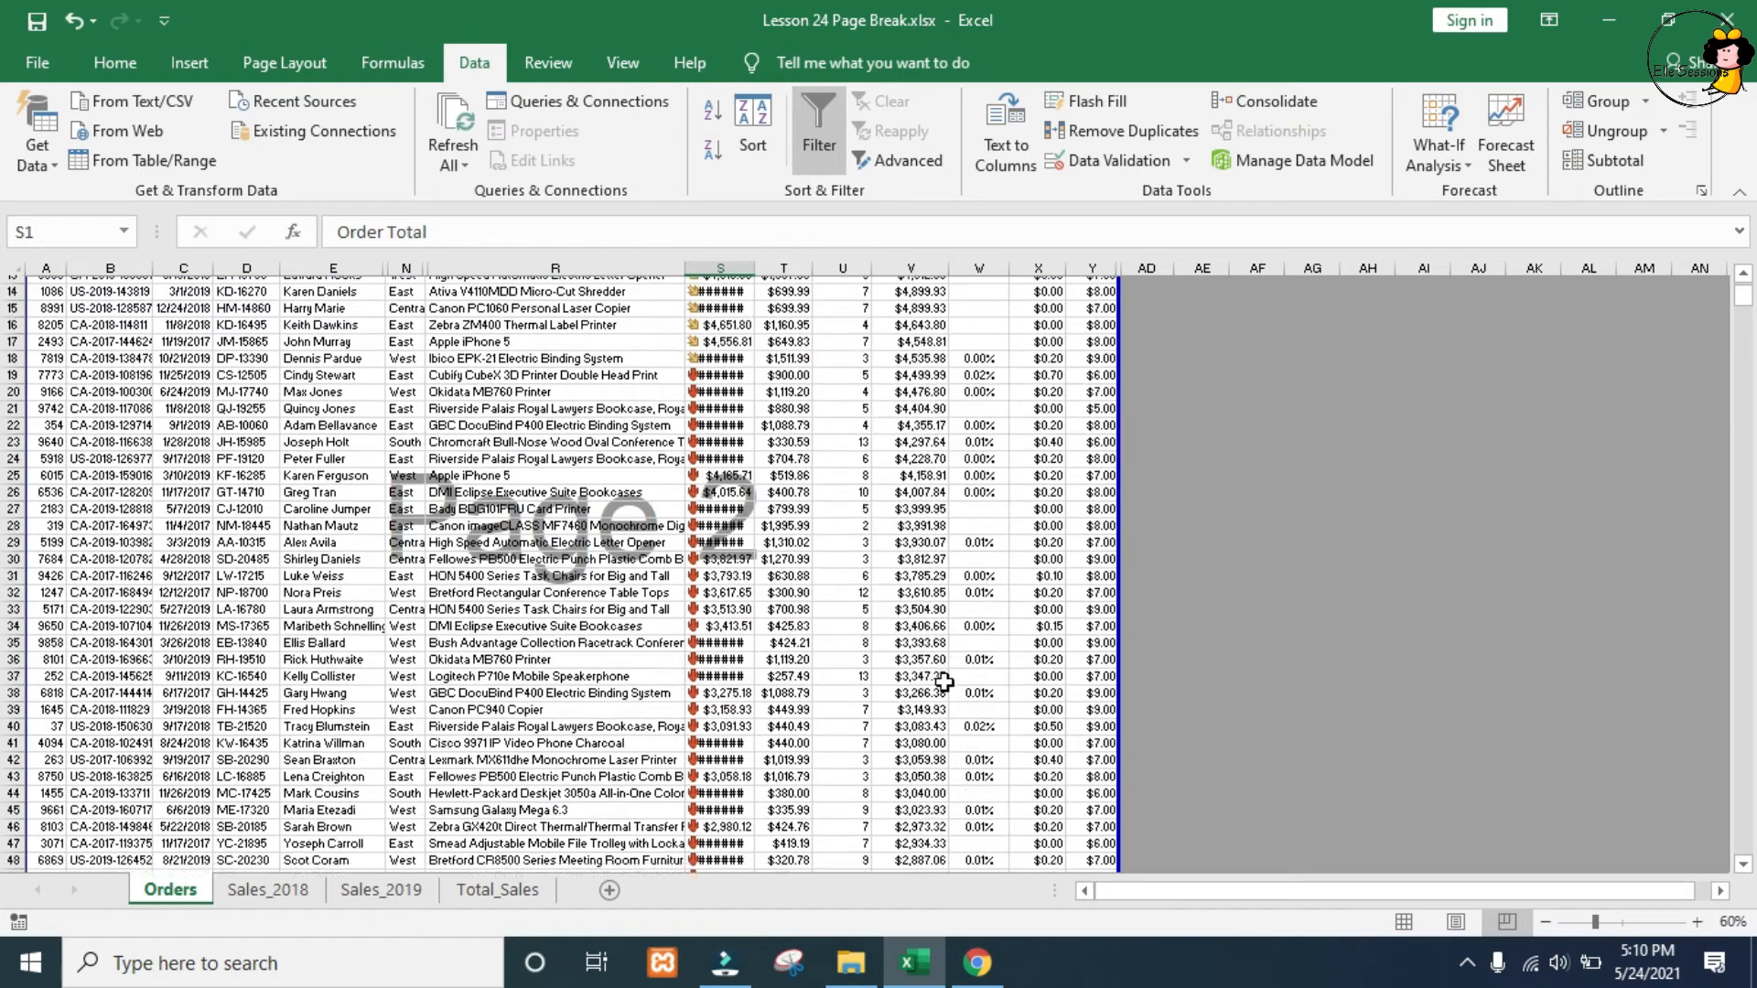
pyautogui.click(1742, 863)
pyautogui.scroll(-4, 1742, 869)
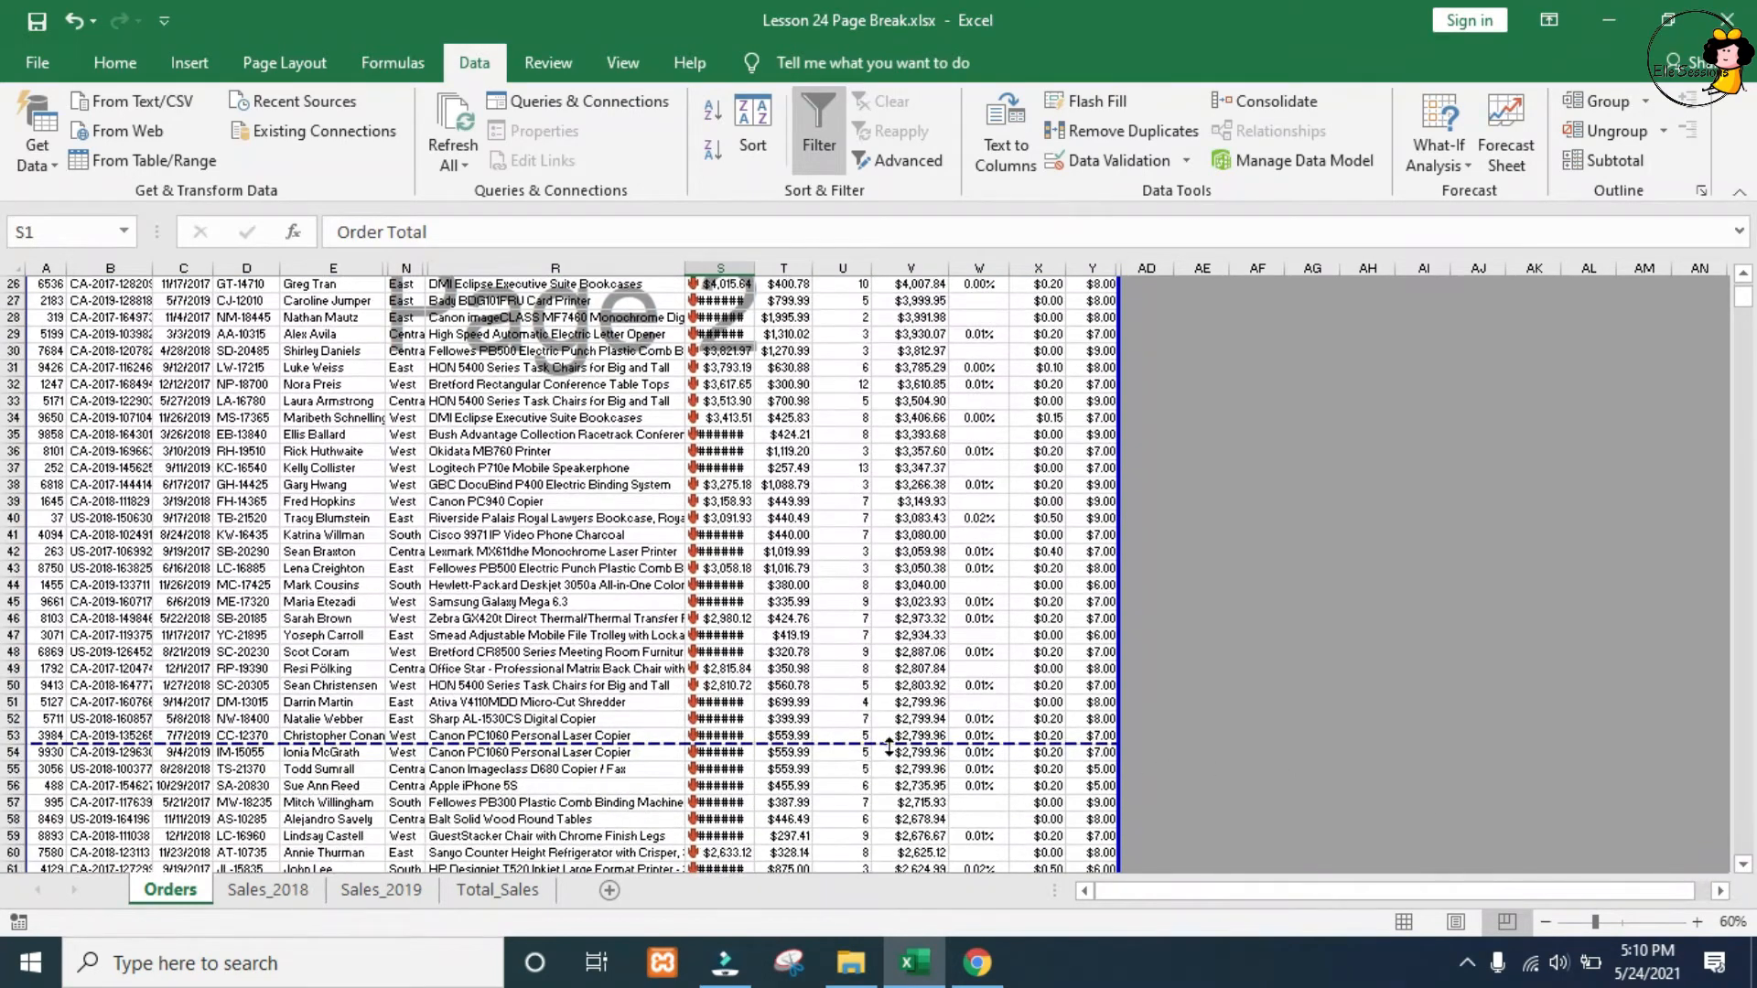
pyautogui.moveTo(889, 745); pyautogui.dragTo(846, 343)
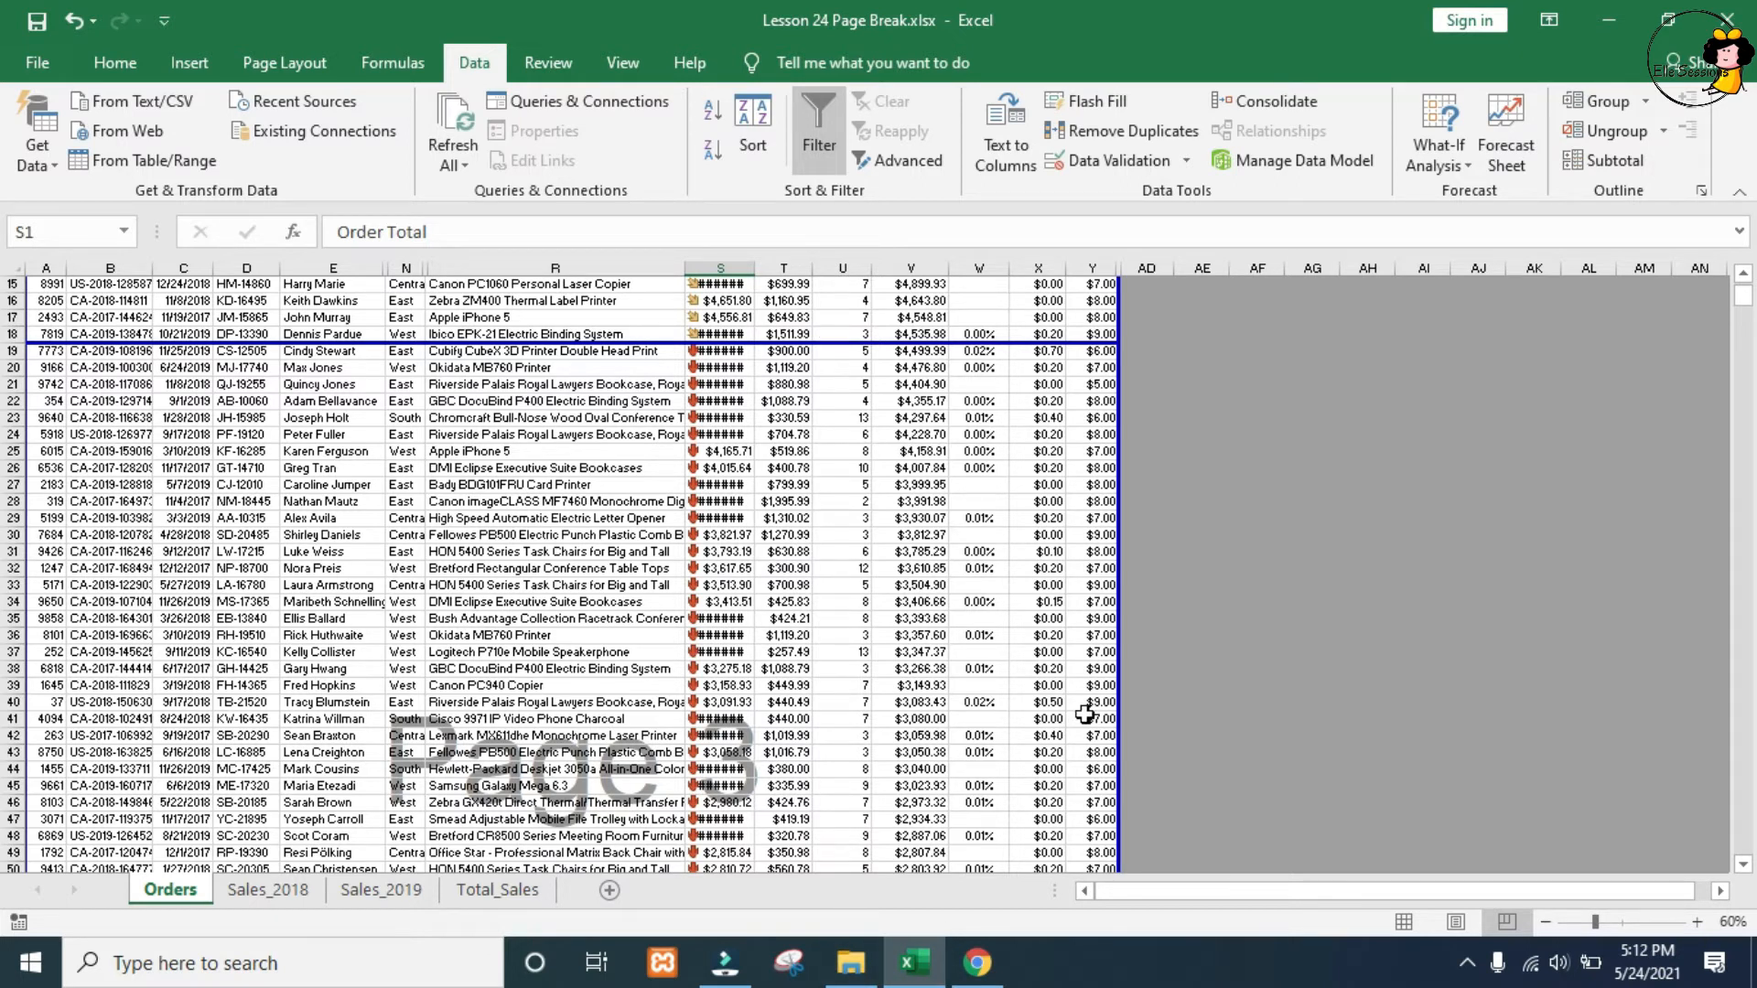
# - Display the Orders sheet in Page Layout view at 40% zoom
pyautogui.click(1455, 923)
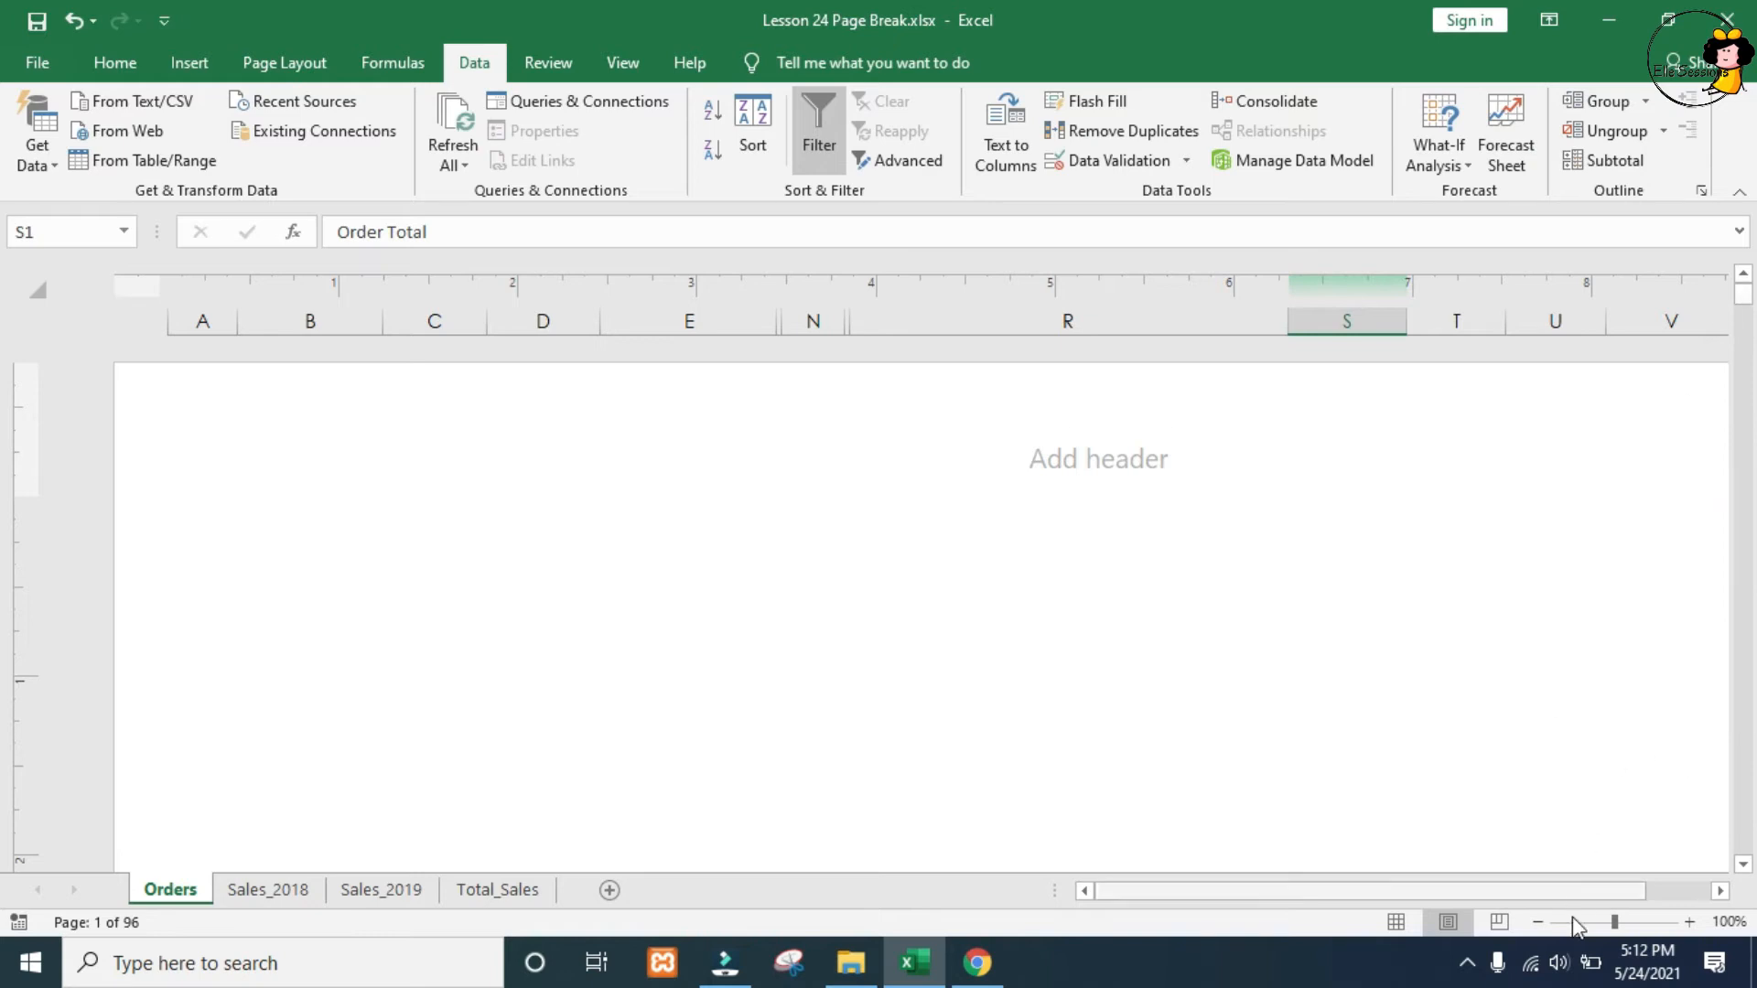
pyautogui.click(1535, 923)
pyautogui.click(1535, 923)
pyautogui.click(1535, 923)
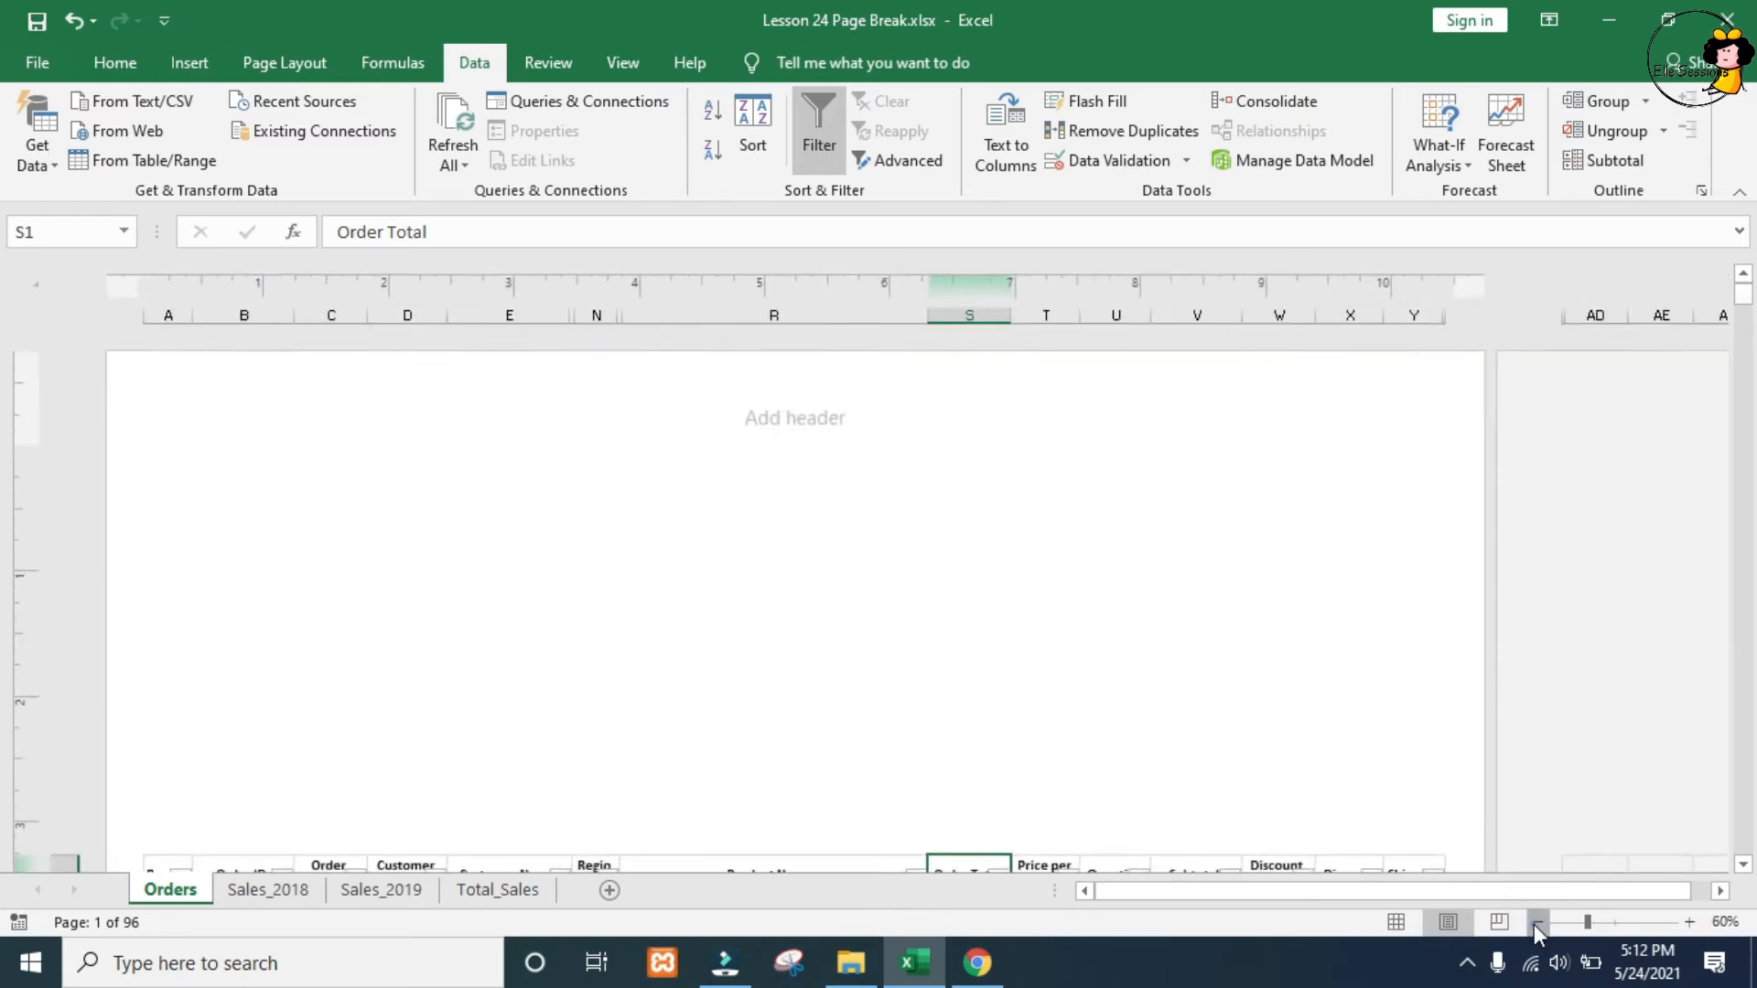
pyautogui.click(1535, 923)
pyautogui.click(1535, 923)
pyautogui.click(1535, 922)
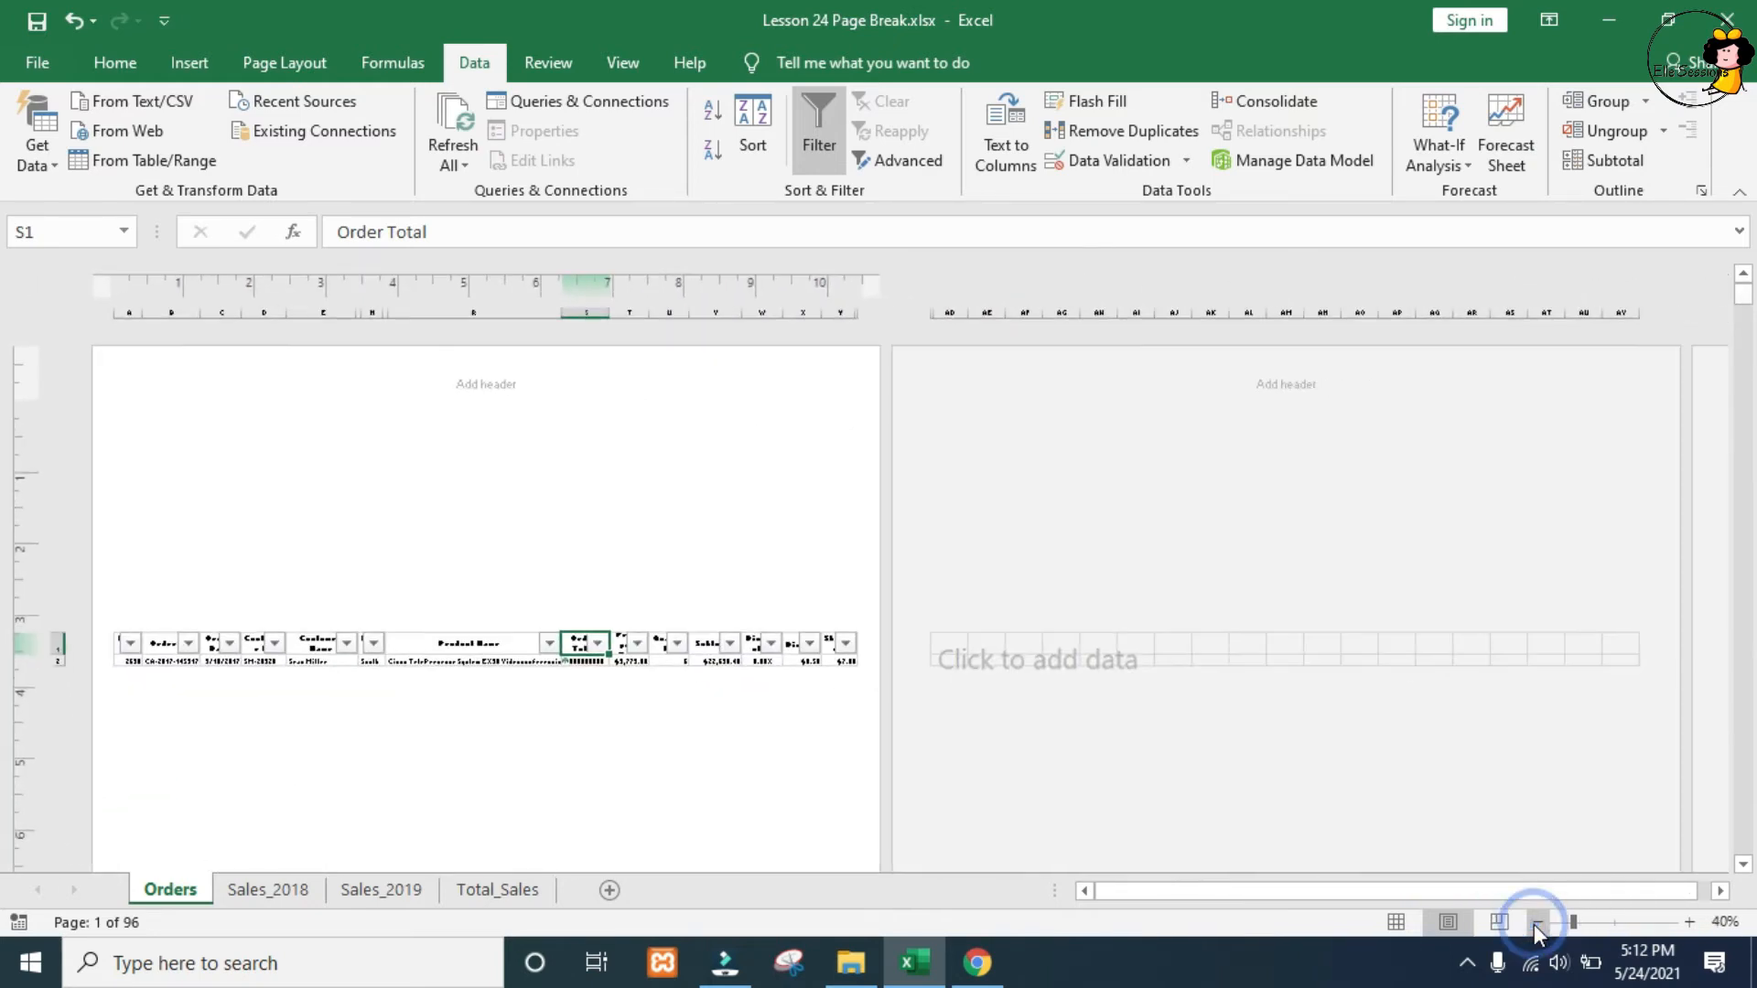
# - Examine how the Orders rows are divided between the first and second printed pages, ending at the first page at 50% zoom
pyautogui.scroll(-10, 1334, 623)
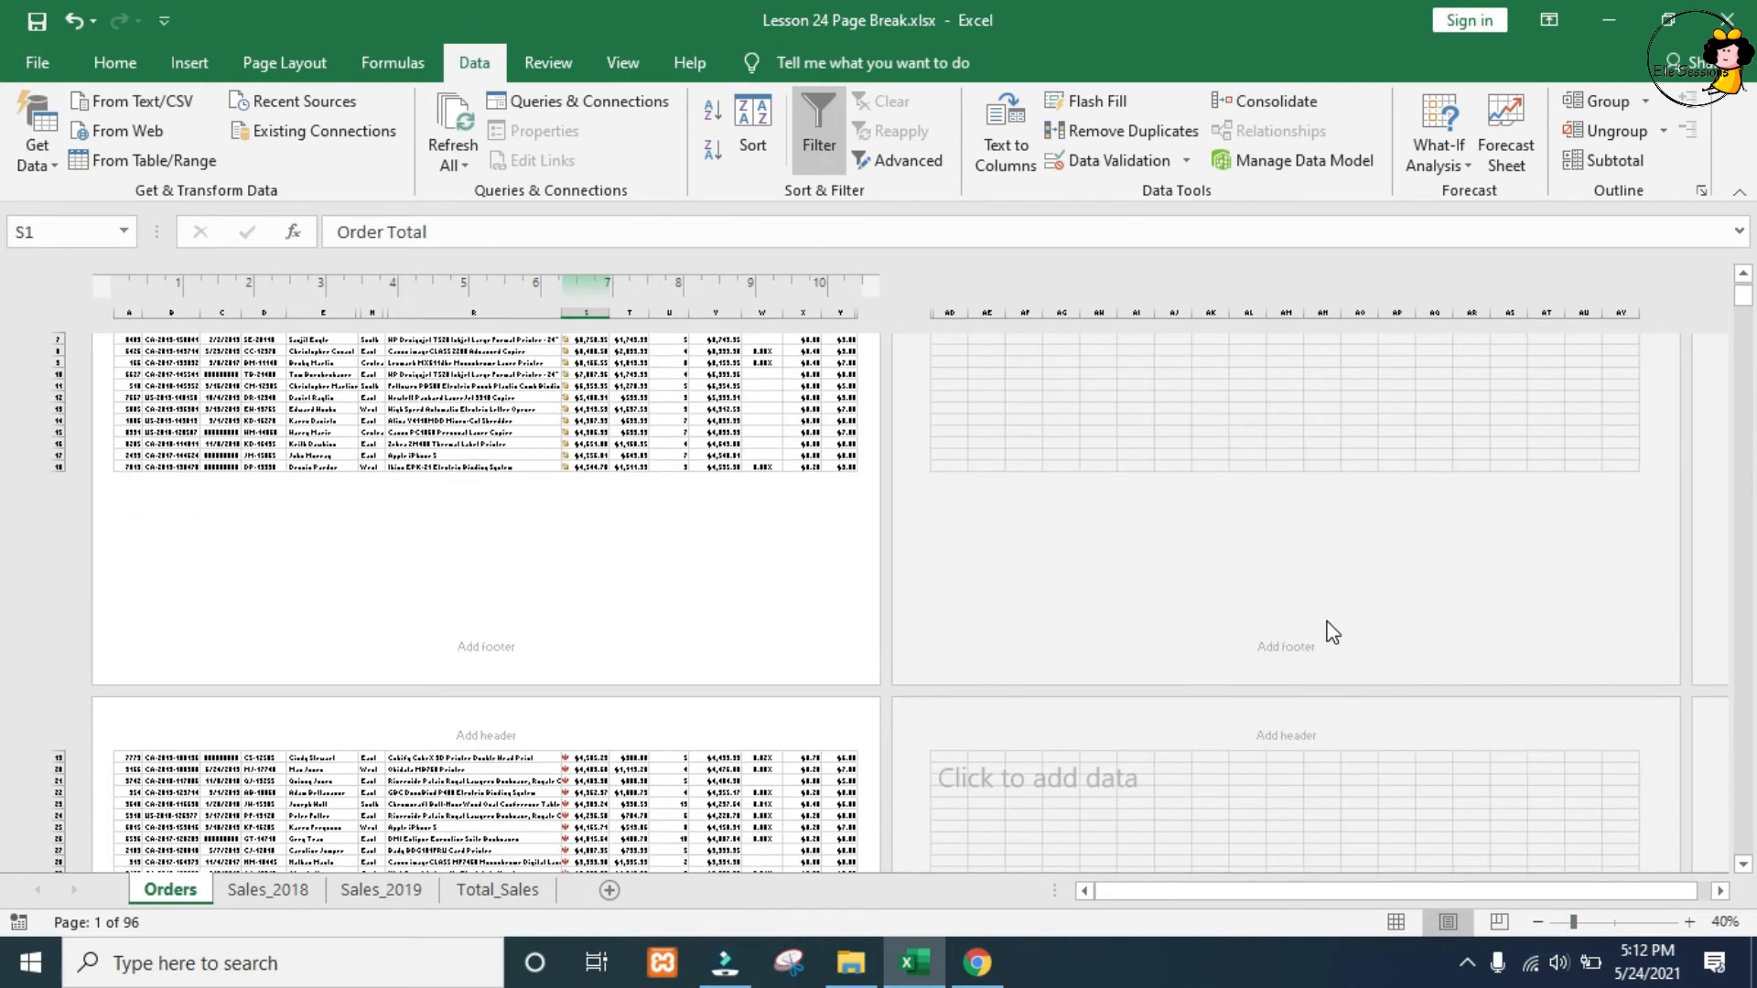
pyautogui.click(1743, 275)
pyautogui.click(1743, 275)
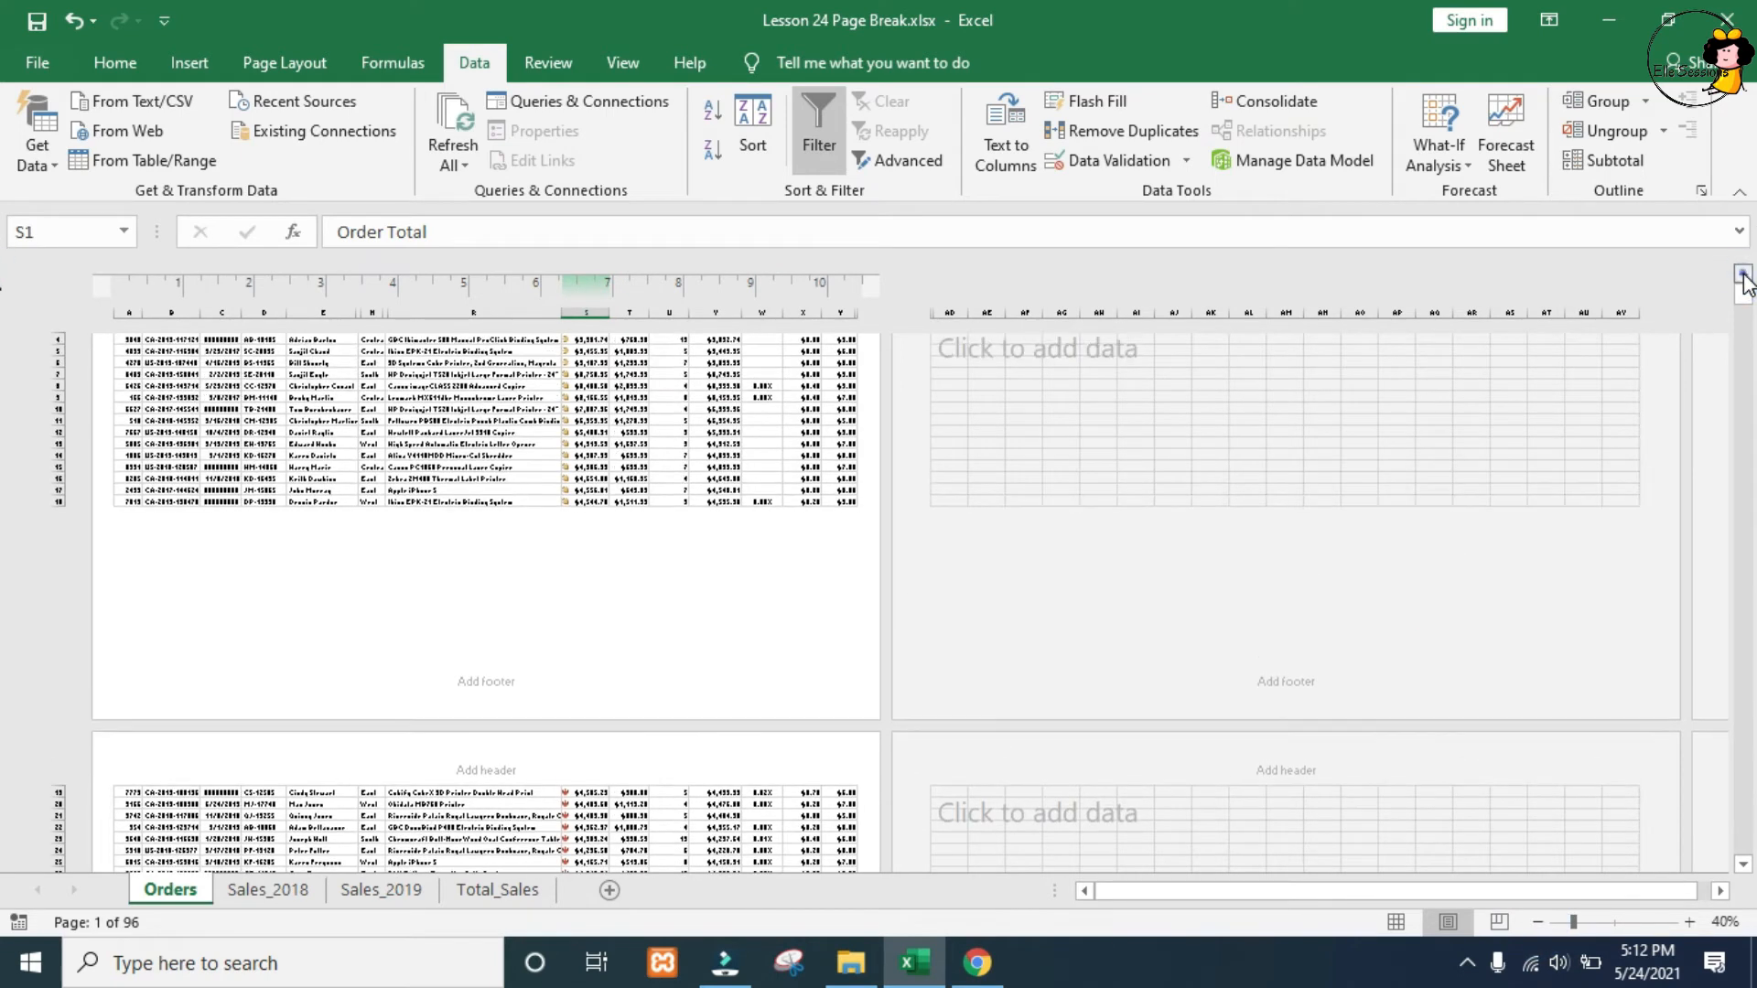
pyautogui.click(1743, 275)
pyautogui.click(1743, 276)
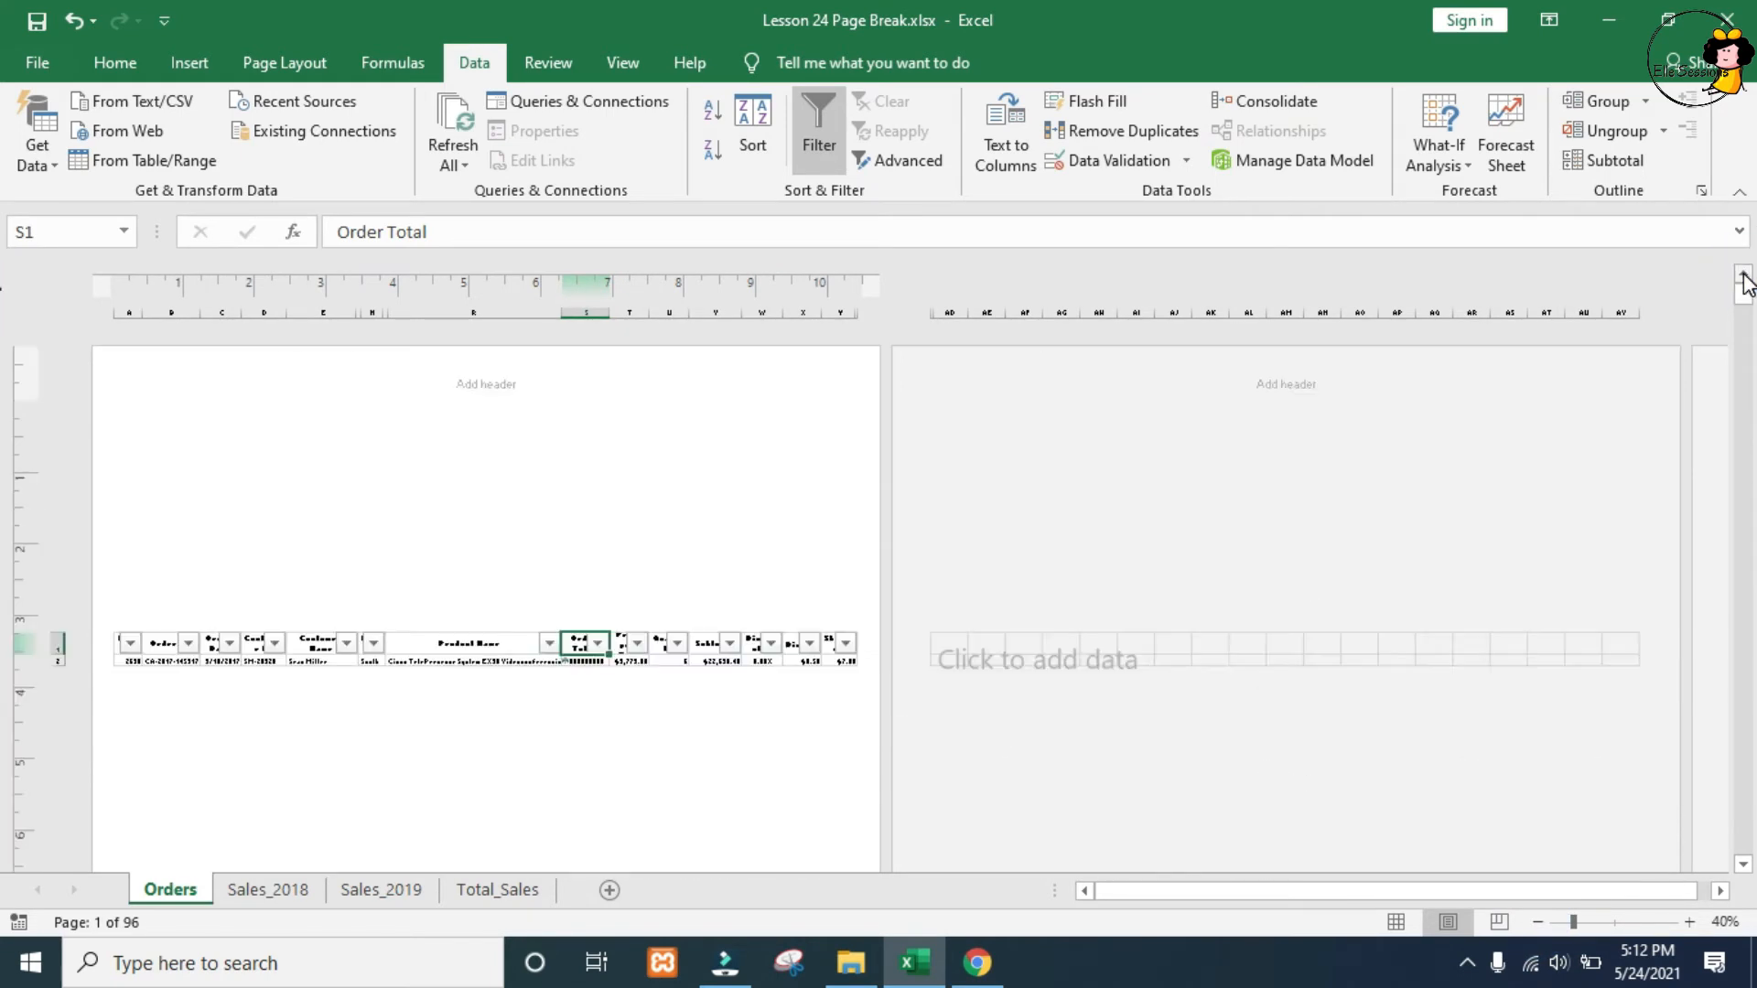
pyautogui.click(1743, 865)
pyautogui.click(1744, 866)
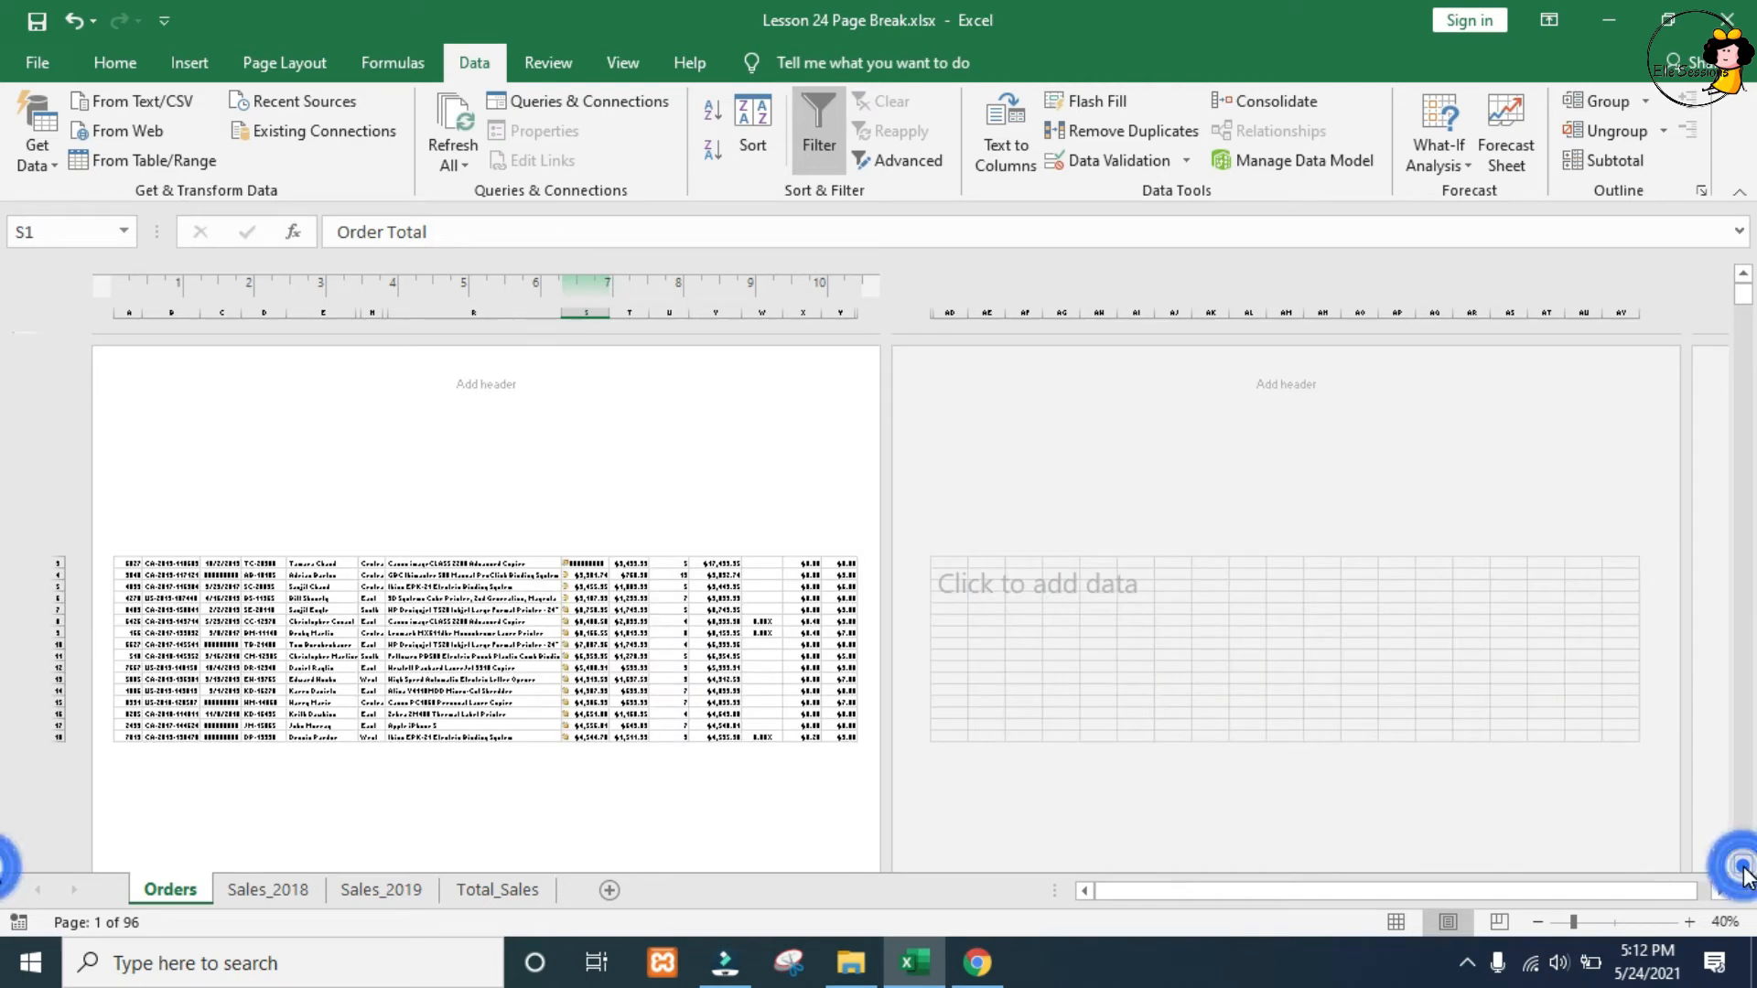
pyautogui.click(1743, 865)
pyautogui.click(1743, 866)
pyautogui.click(1743, 866)
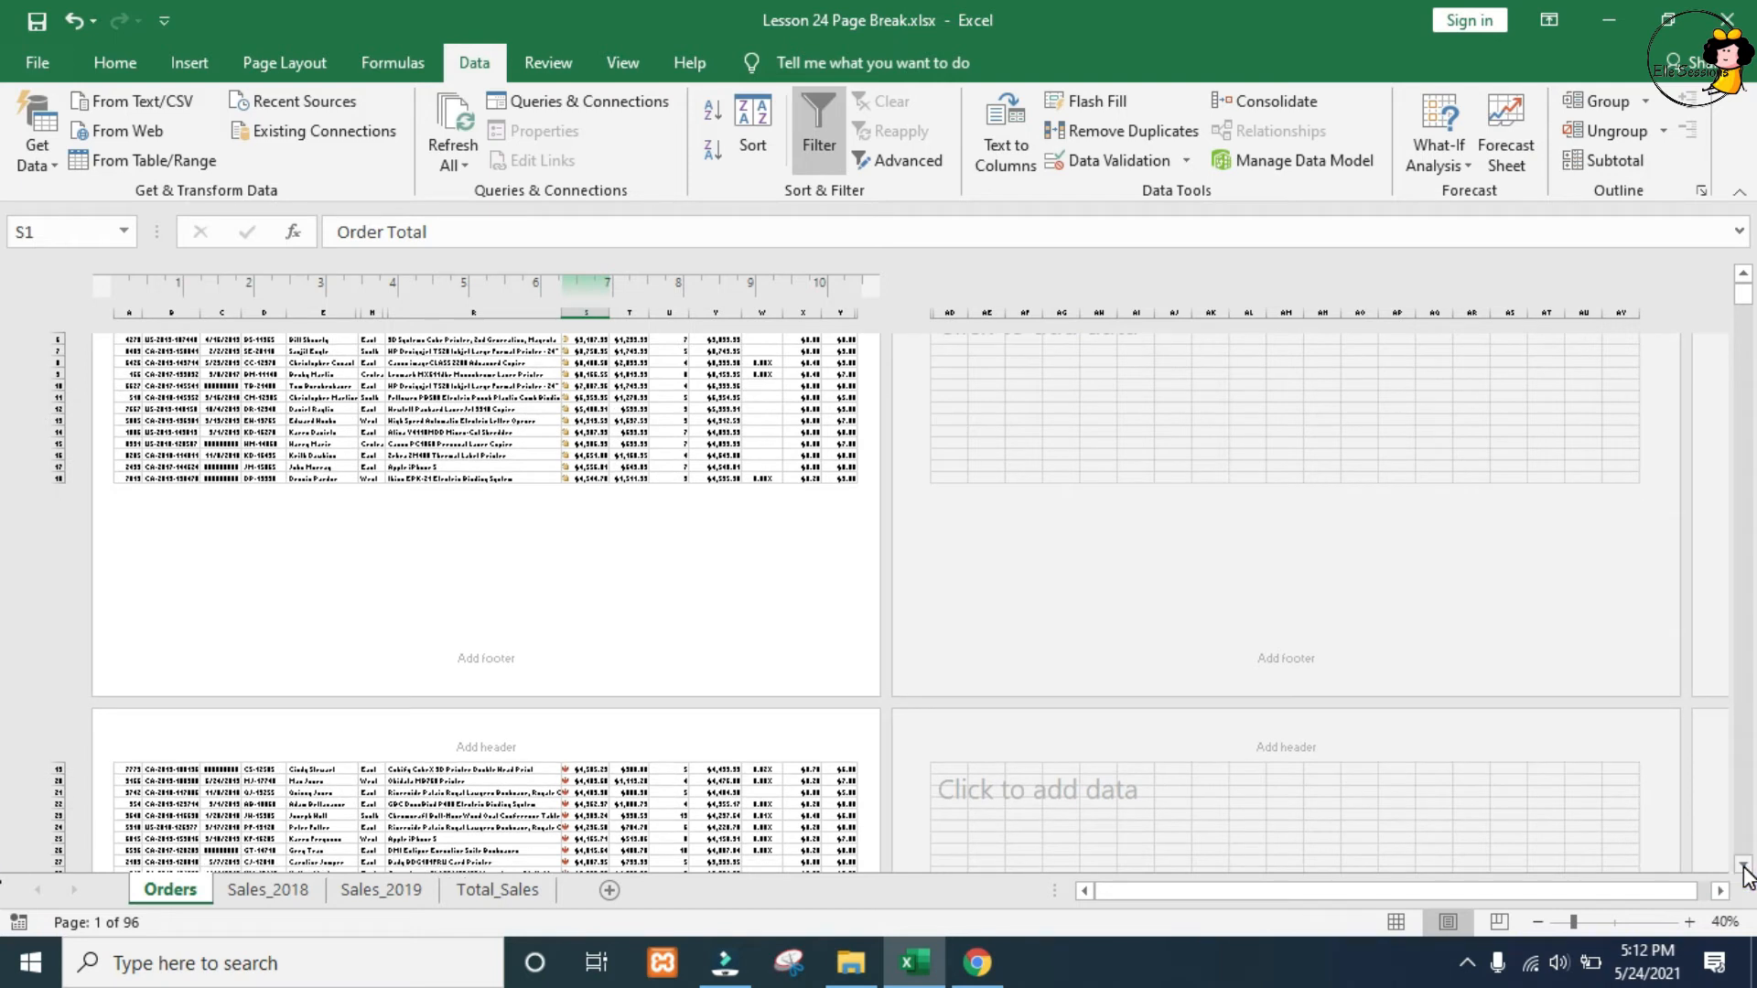
pyautogui.click(1688, 920)
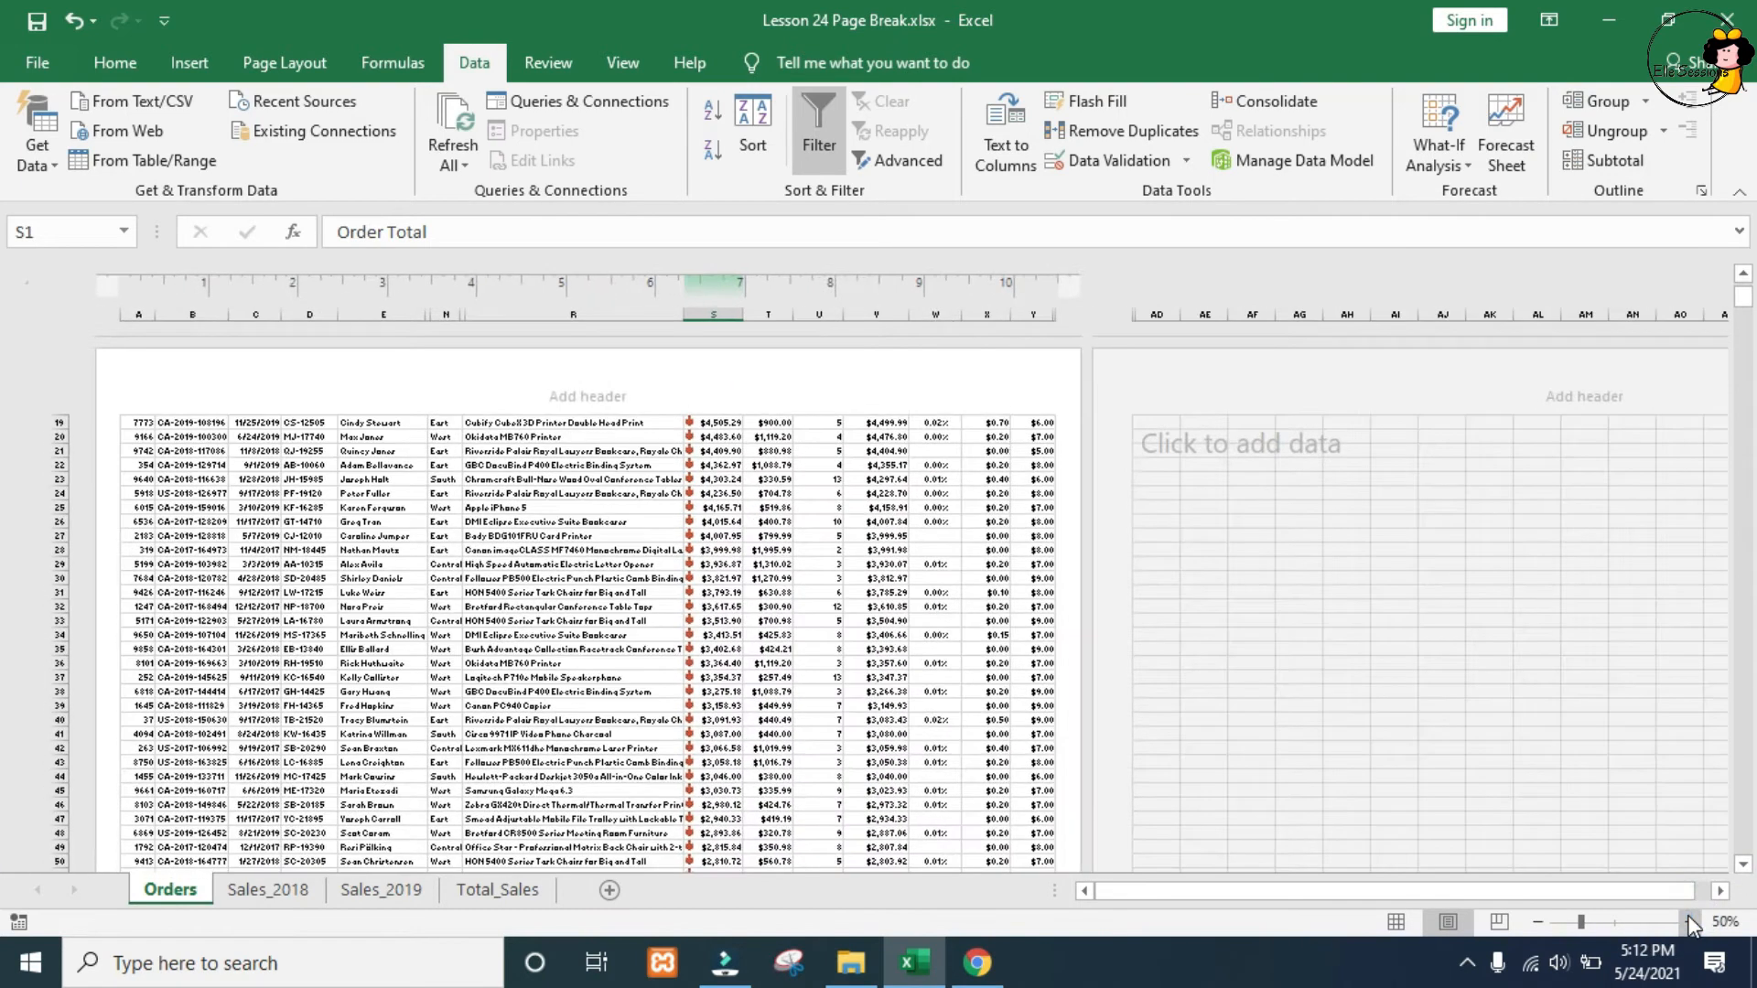
pyautogui.click(1742, 275)
pyautogui.click(1742, 275)
pyautogui.click(1742, 275)
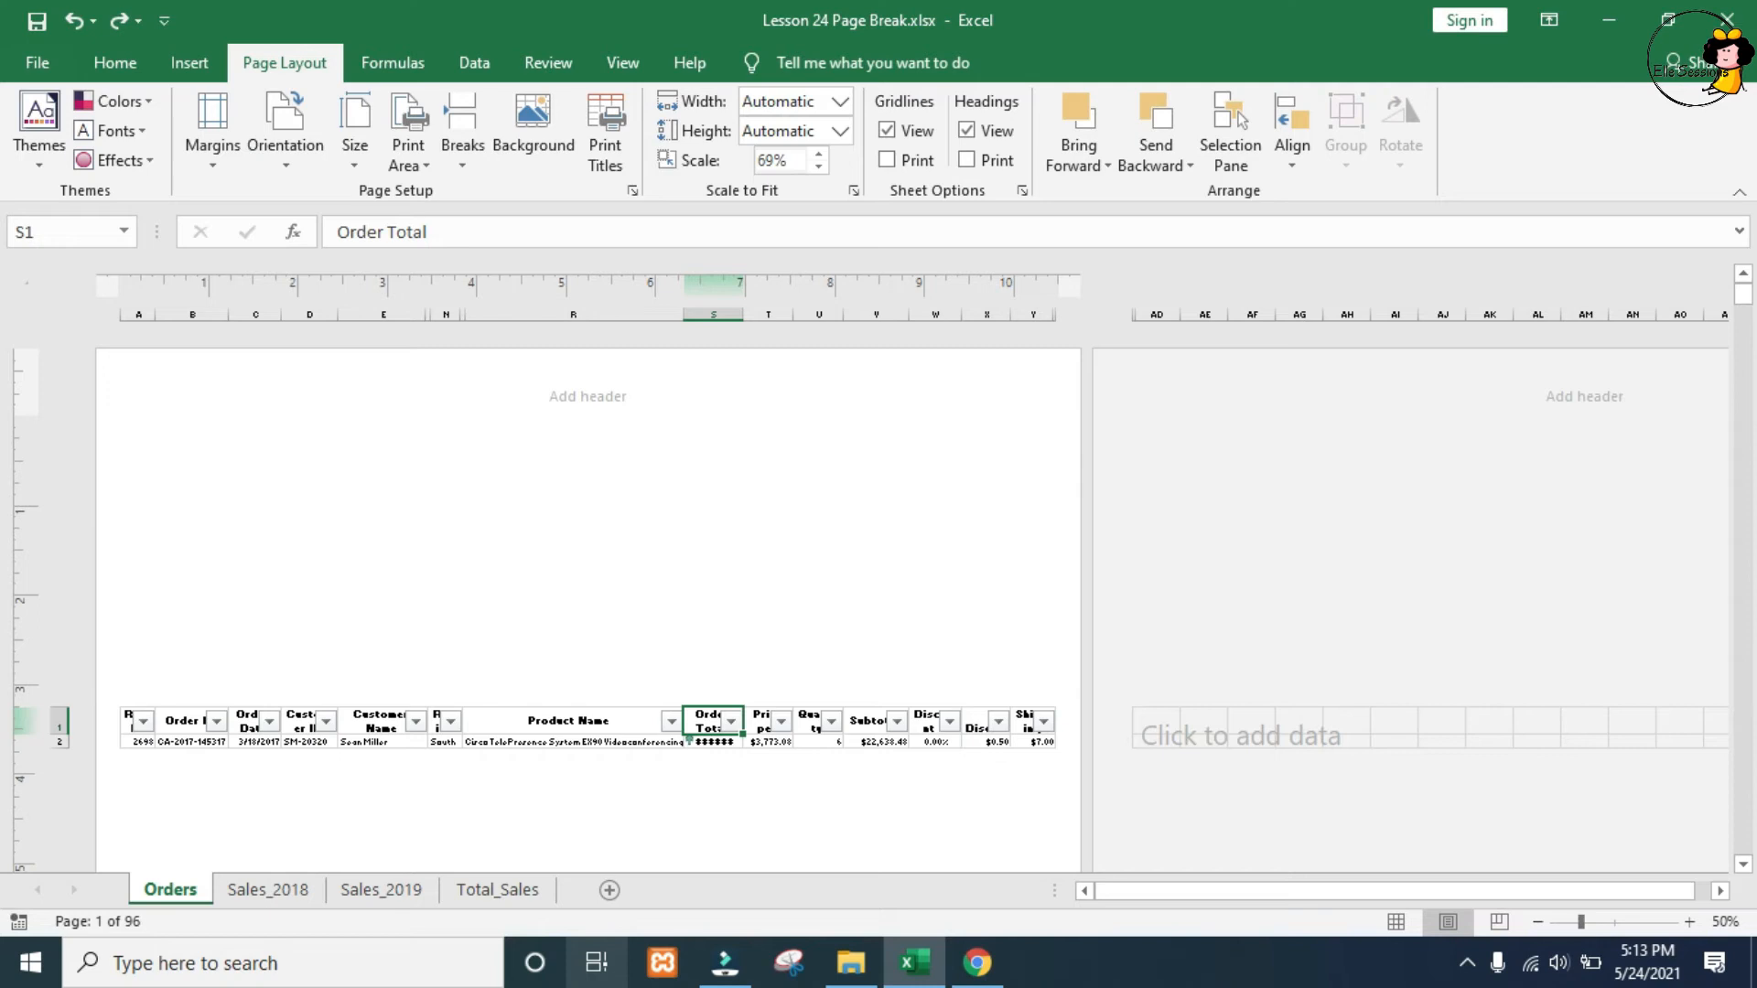
# - Reset all page breaks on the Orders sheet
pyautogui.click(278, 64)
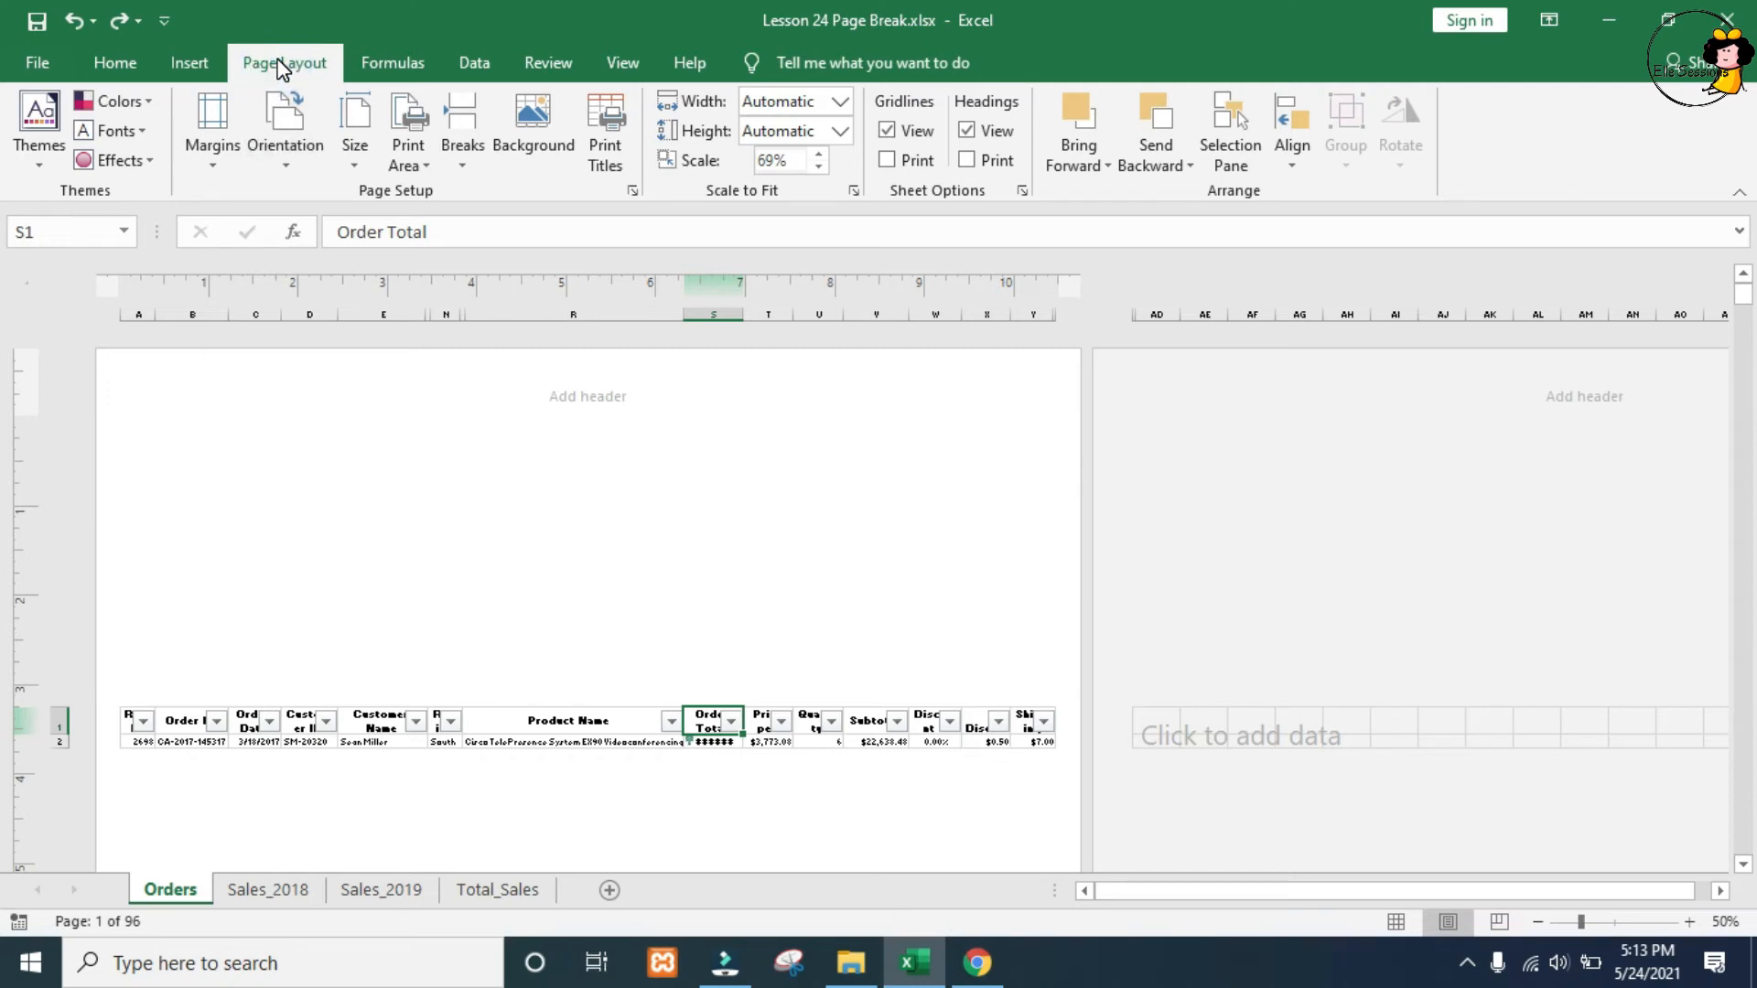
pyautogui.click(457, 165)
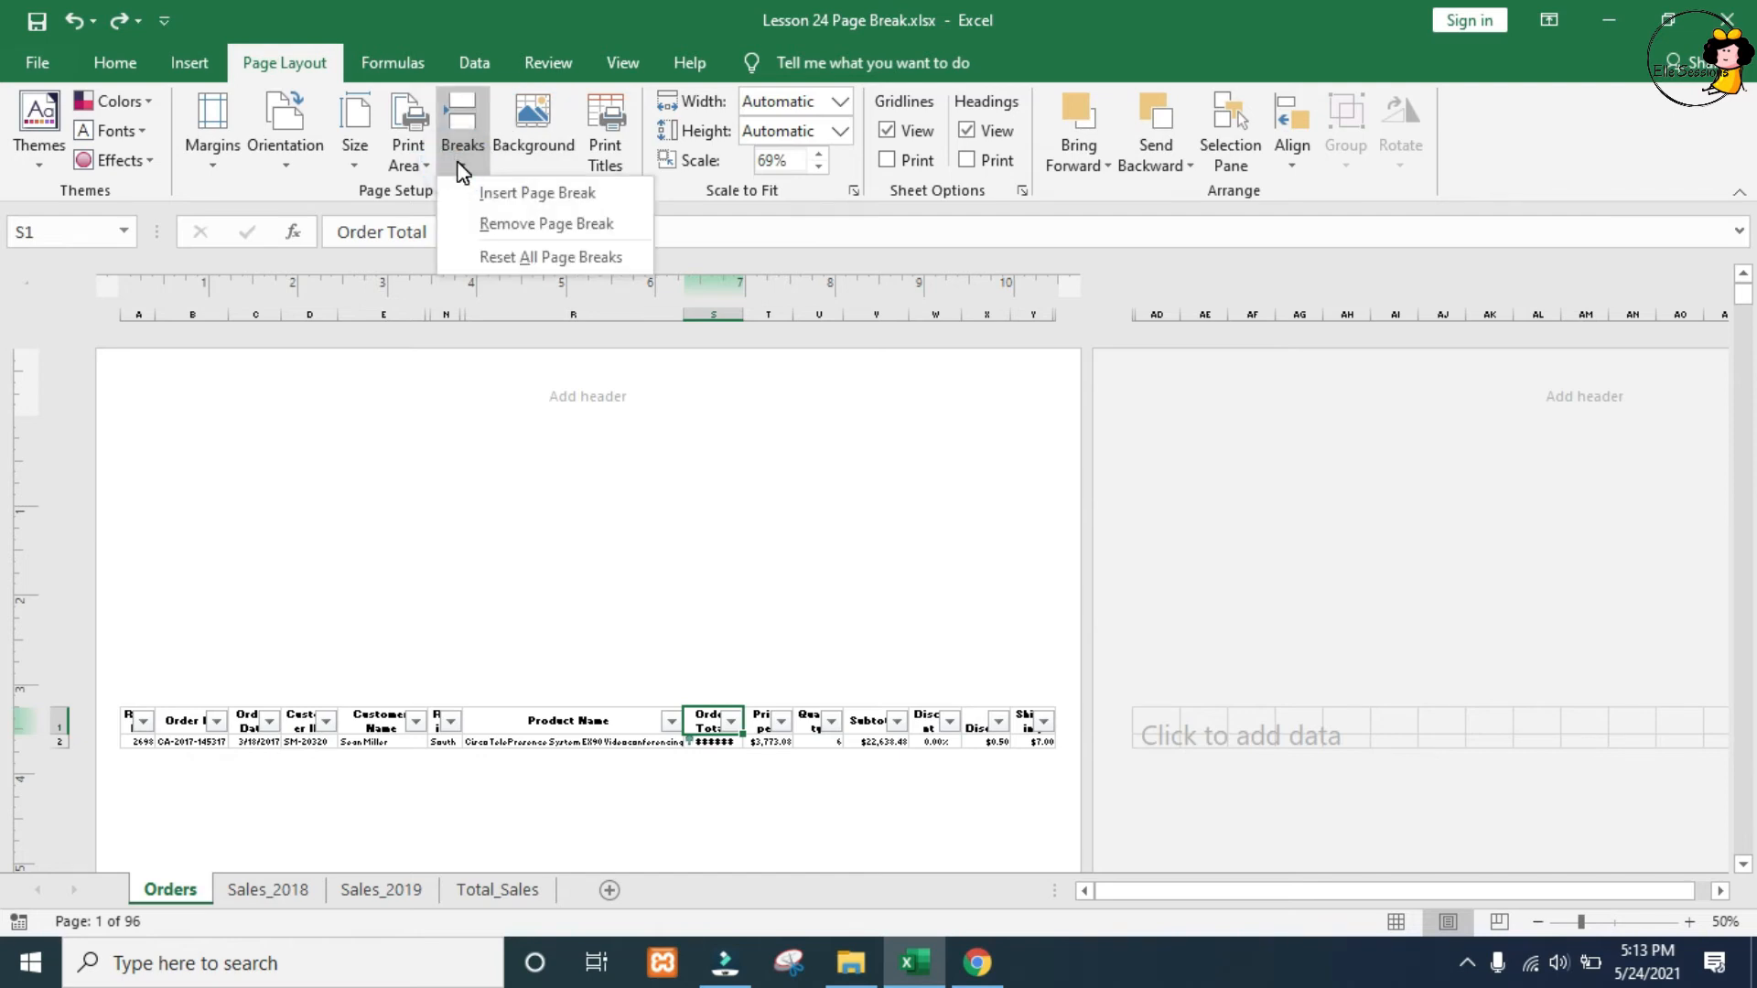
pyautogui.click(551, 256)
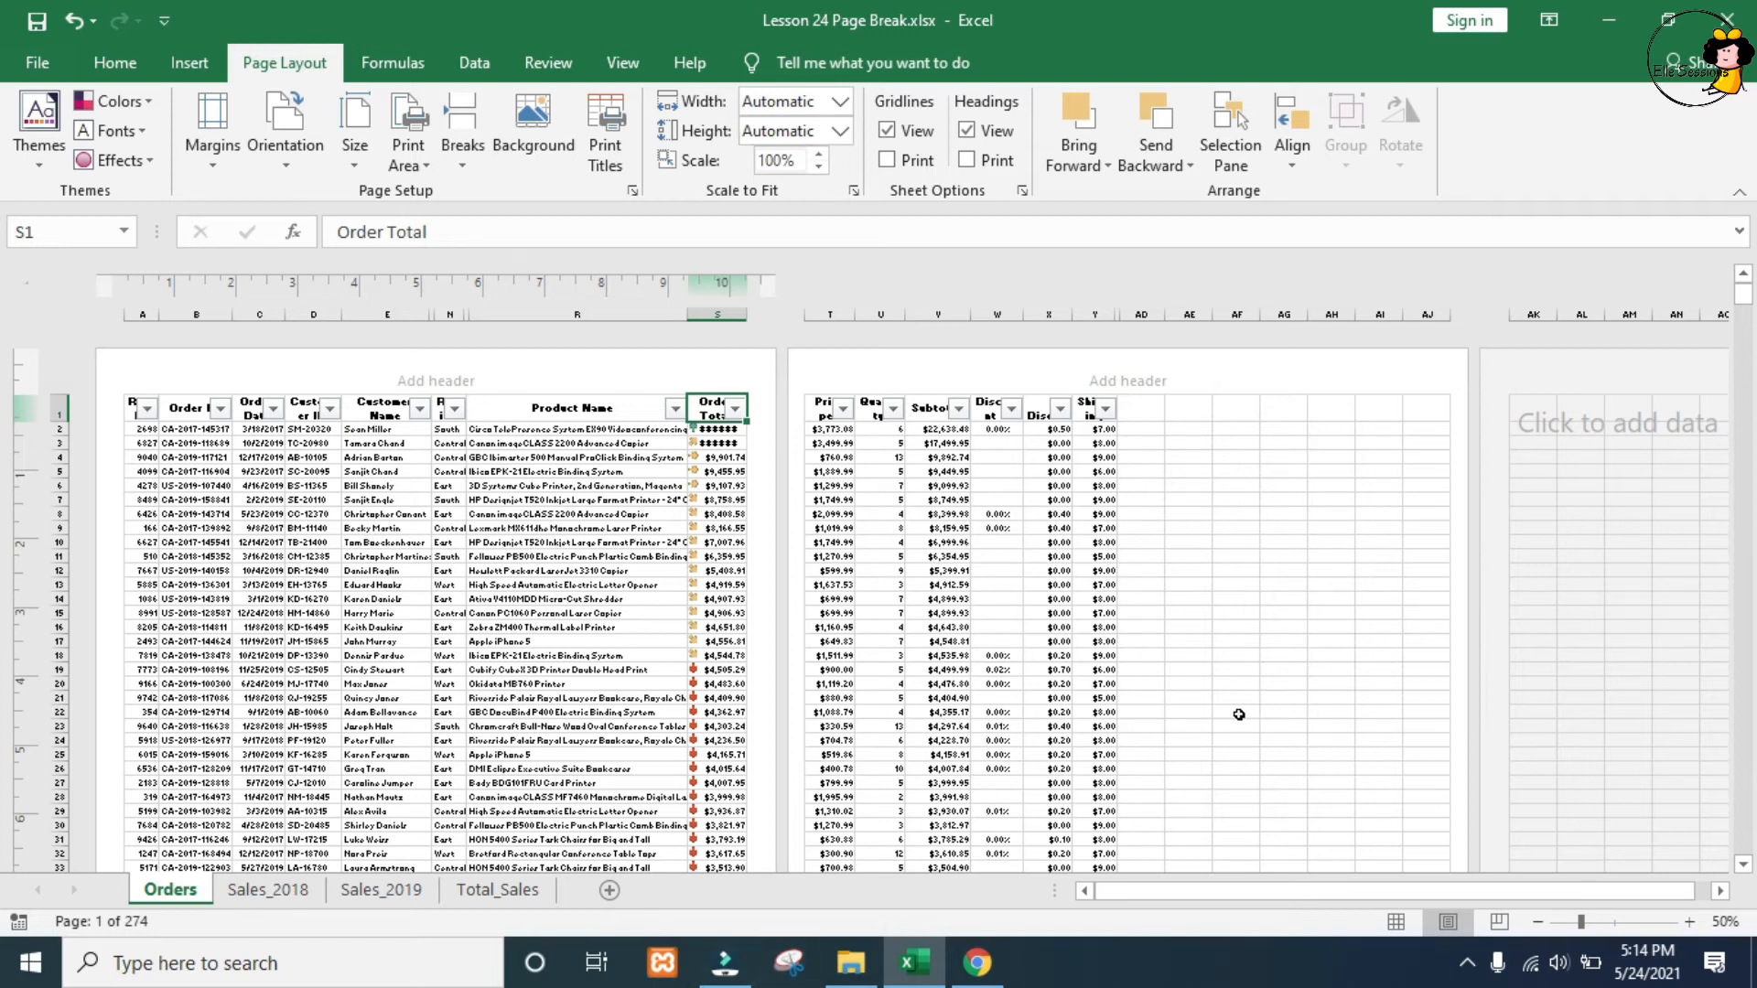
# - Switch to Page Break Preview and move the vertical page break after the Order Total column to the Shipping column's right edge
pyautogui.click(1498, 922)
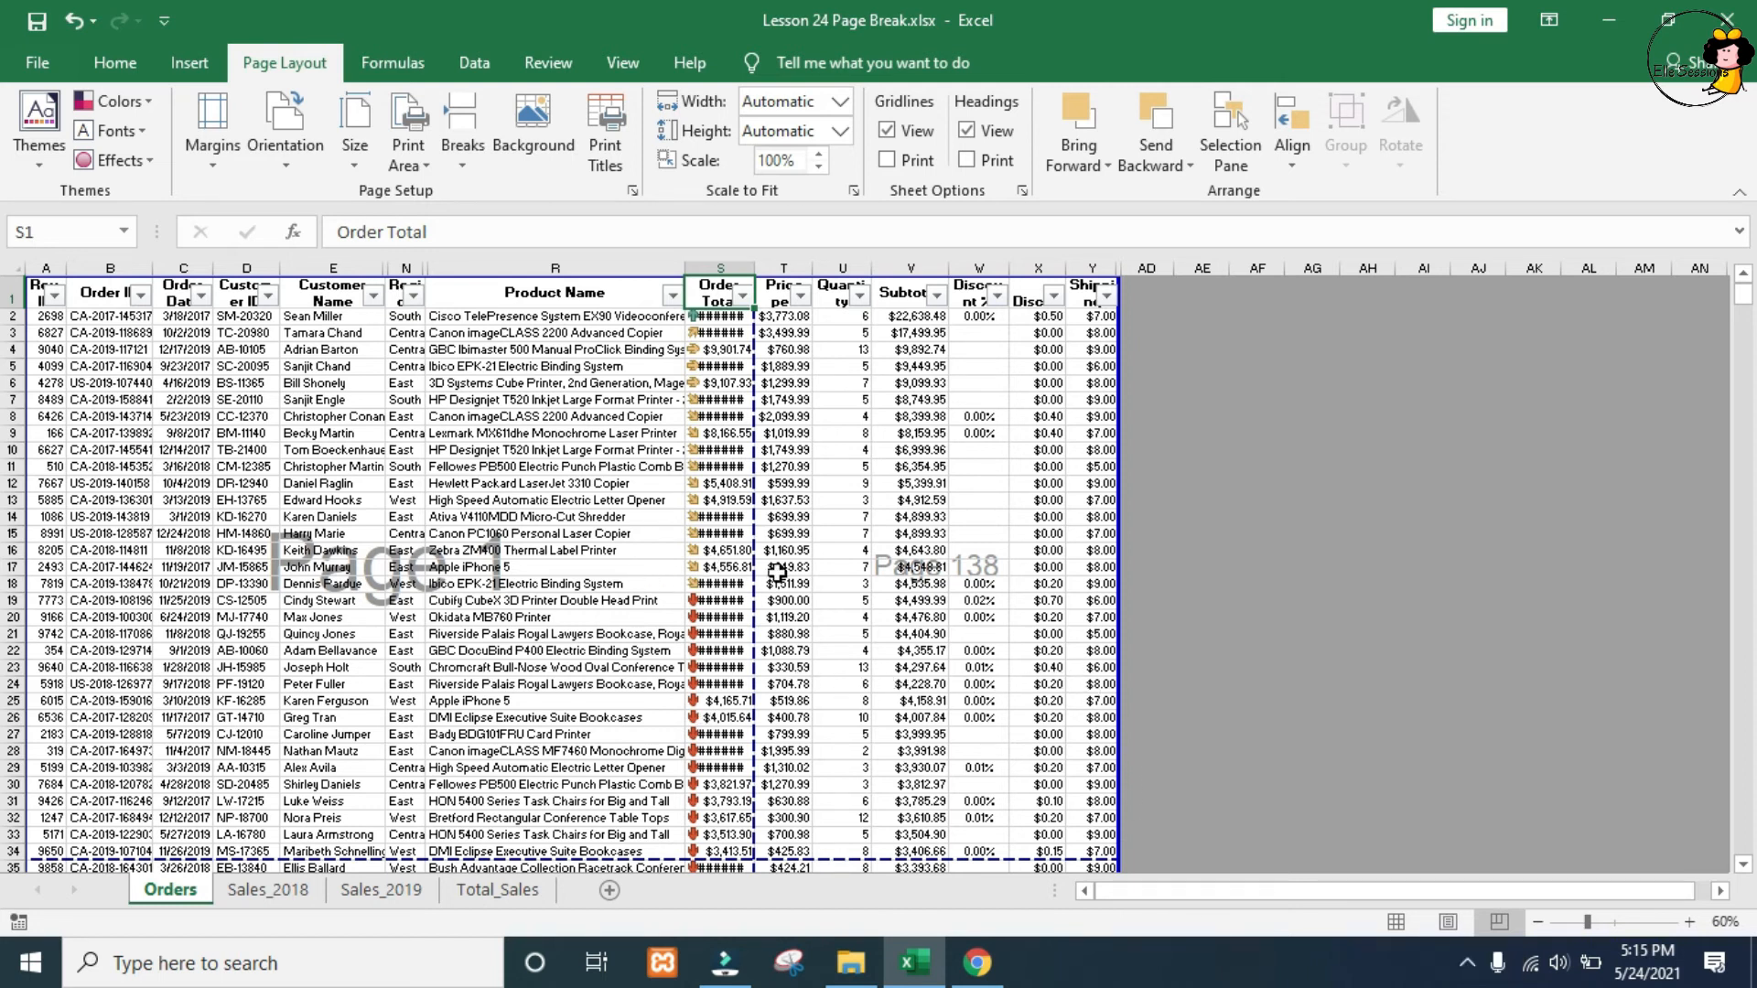
pyautogui.moveTo(748, 568); pyautogui.dragTo(1129, 549)
pyautogui.moveTo(1129, 549); pyautogui.dragTo(1129, 549)
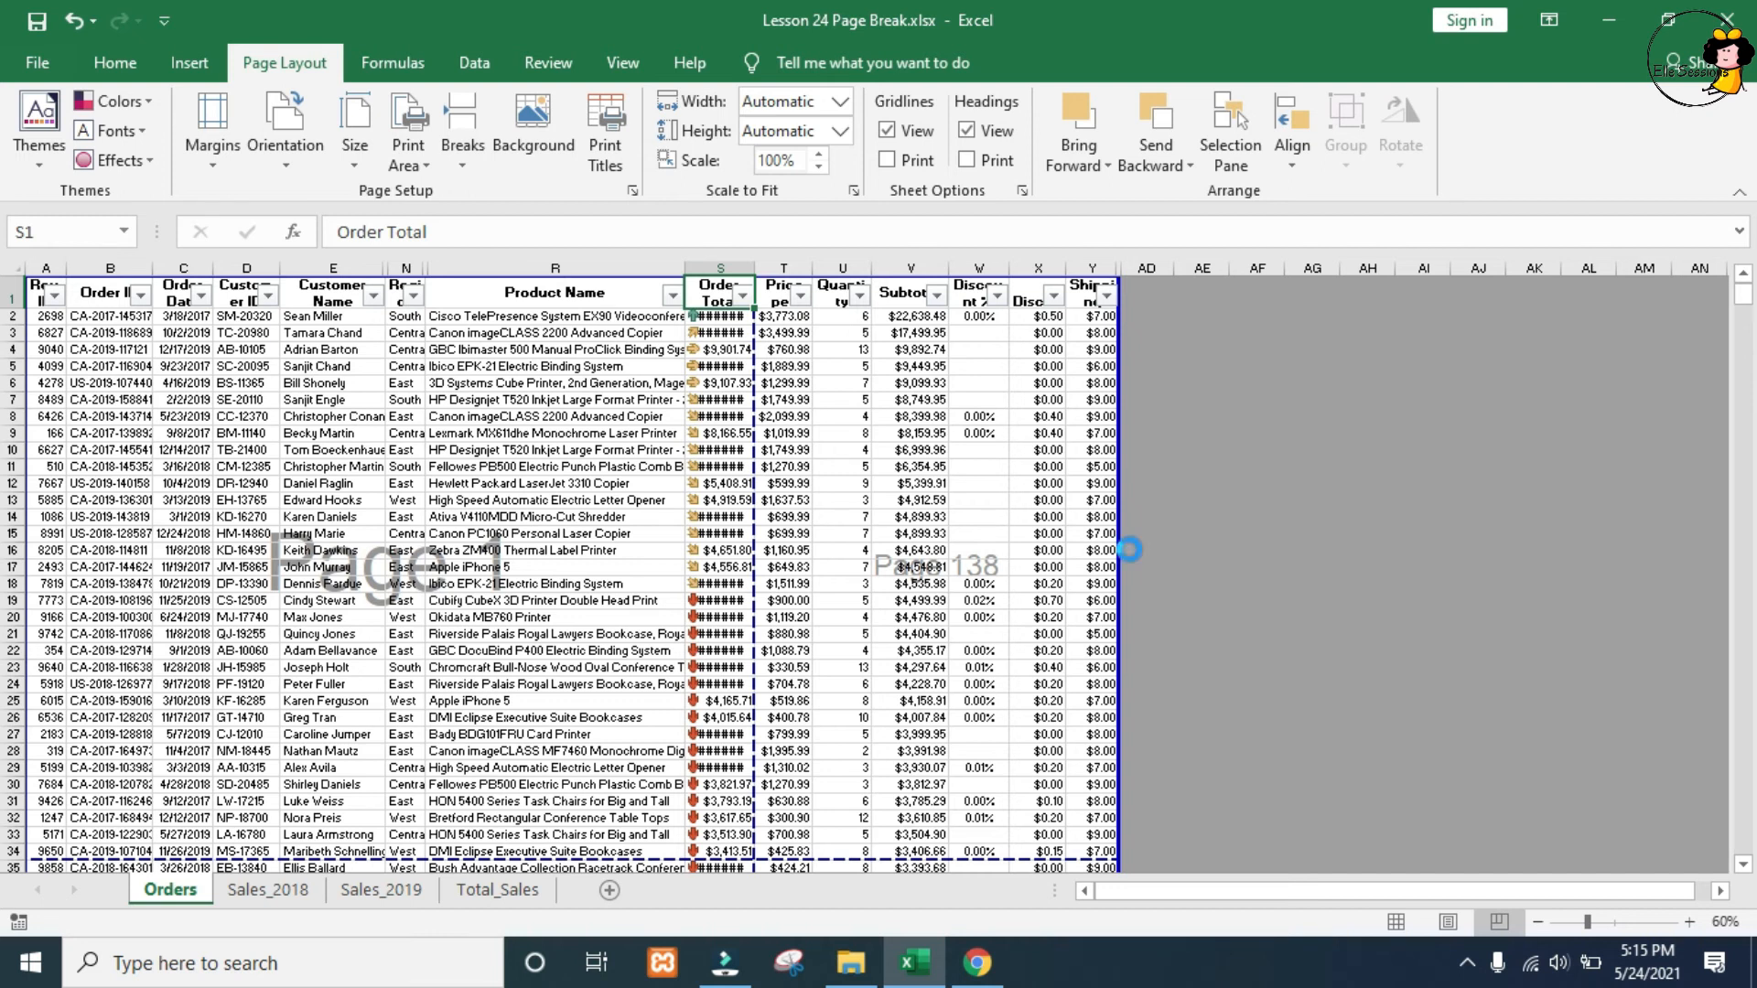